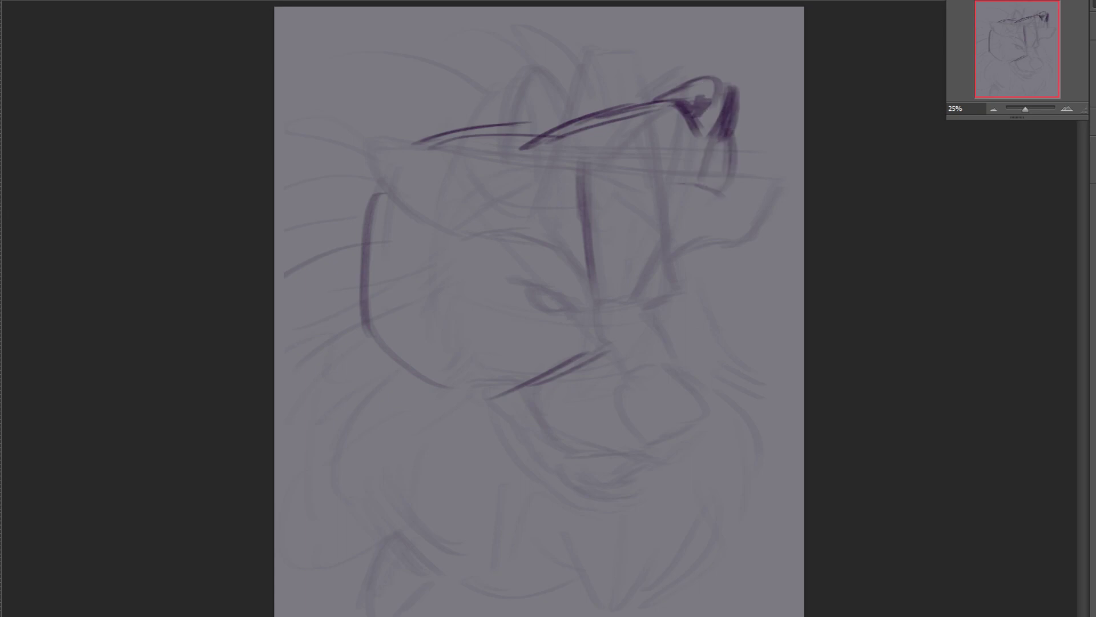
# Sketch the creature's wide-open mouth with its lower jaw, and place the narrow eye behind the raised snout
pyautogui.moveTo(567, 137); pyautogui.dragTo(550, 191)
pyautogui.moveTo(599, 211); pyautogui.dragTo(469, 314)
pyautogui.moveTo(718, 197); pyautogui.dragTo(605, 365)
pyautogui.moveTo(485, 343); pyautogui.dragTo(557, 457)
pyautogui.moveTo(716, 197); pyautogui.dragTo(718, 280)
pyautogui.moveTo(556, 474); pyautogui.dragTo(678, 471)
pyautogui.moveTo(379, 176); pyautogui.dragTo(526, 130)
pyautogui.moveTo(478, 149); pyautogui.dragTo(516, 157)
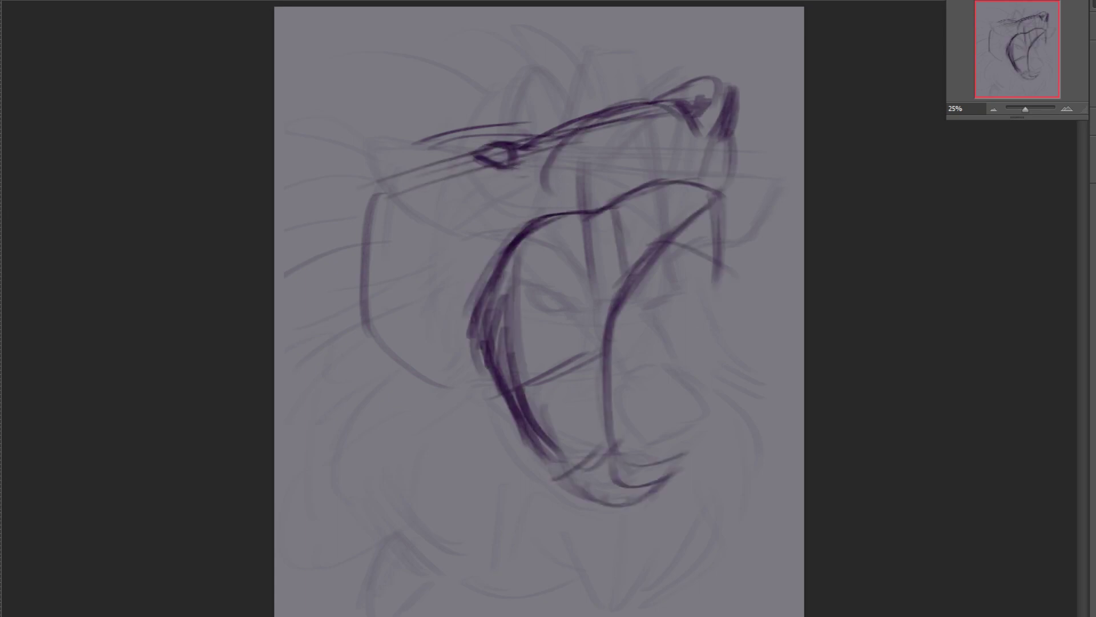
# Sketch the skull and rear jaw contours, and tilt the head further upward with Free Transform
pyautogui.moveTo(366, 199); pyautogui.dragTo(548, 125)
pyautogui.moveTo(292, 137); pyautogui.dragTo(377, 146)
pyautogui.moveTo(331, 275); pyautogui.dragTo(509, 451)
pyautogui.hotkey('ctrl', 't')
pyautogui.moveTo(274, 529); pyautogui.dragTo(398, 515)
pyautogui.click(1, 26)
pyautogui.press('Return')
# Rough in fur behind the head, a curved collar around the neck, and diagonal chest and shoulder lines
pyautogui.moveTo(374, 107); pyautogui.dragTo(468, 137)
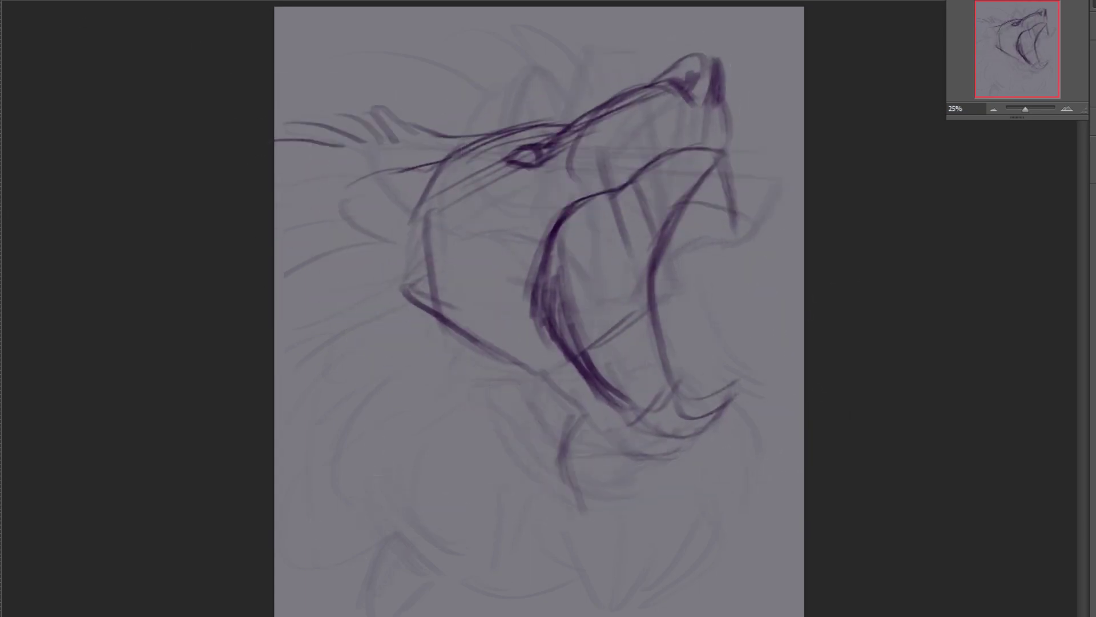
pyautogui.moveTo(353, 315); pyautogui.dragTo(276, 394)
pyautogui.moveTo(308, 514); pyautogui.dragTo(516, 562)
pyautogui.moveTo(610, 448); pyautogui.dragTo(659, 591)
pyautogui.moveTo(722, 439); pyautogui.dragTo(803, 508)
pyautogui.moveTo(652, 474); pyautogui.dragTo(787, 616)
pyautogui.moveTo(571, 457); pyautogui.dragTo(716, 616)
pyautogui.moveTo(691, 320); pyautogui.dragTo(802, 385)
# Sketch the long, swept-back ears lying flat behind the brow
pyautogui.moveTo(366, 151); pyautogui.dragTo(554, 87)
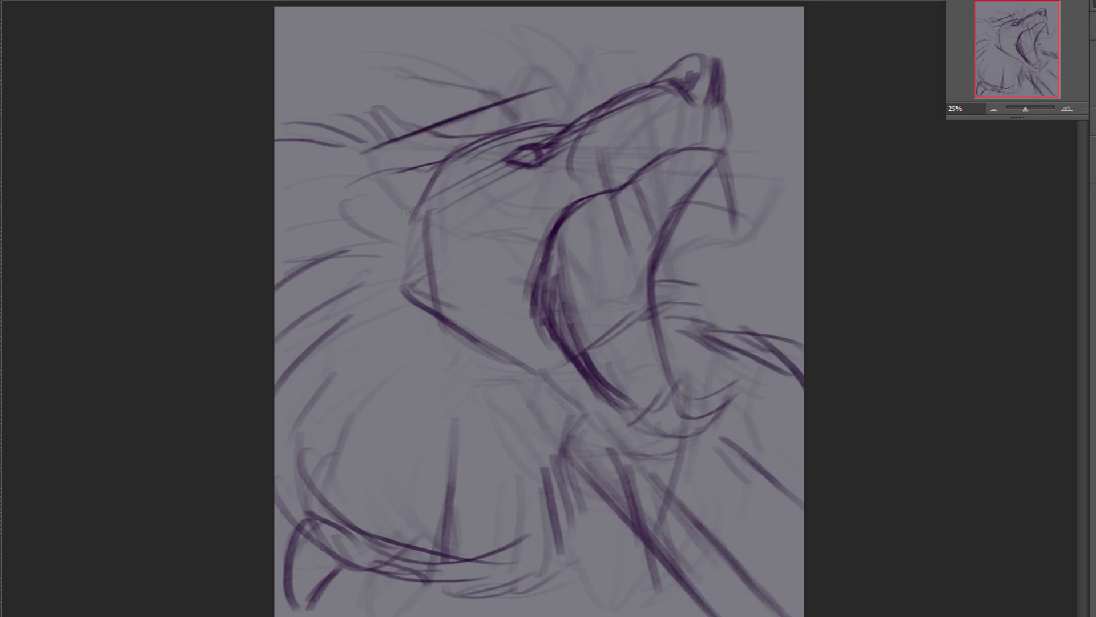
pyautogui.moveTo(602, 98)
pyautogui.mouseDown()
pyautogui.moveTo(423, 132)
pyautogui.moveTo(296, 188)
pyautogui.mouseUp()
pyautogui.moveTo(292, 199); pyautogui.dragTo(486, 144)
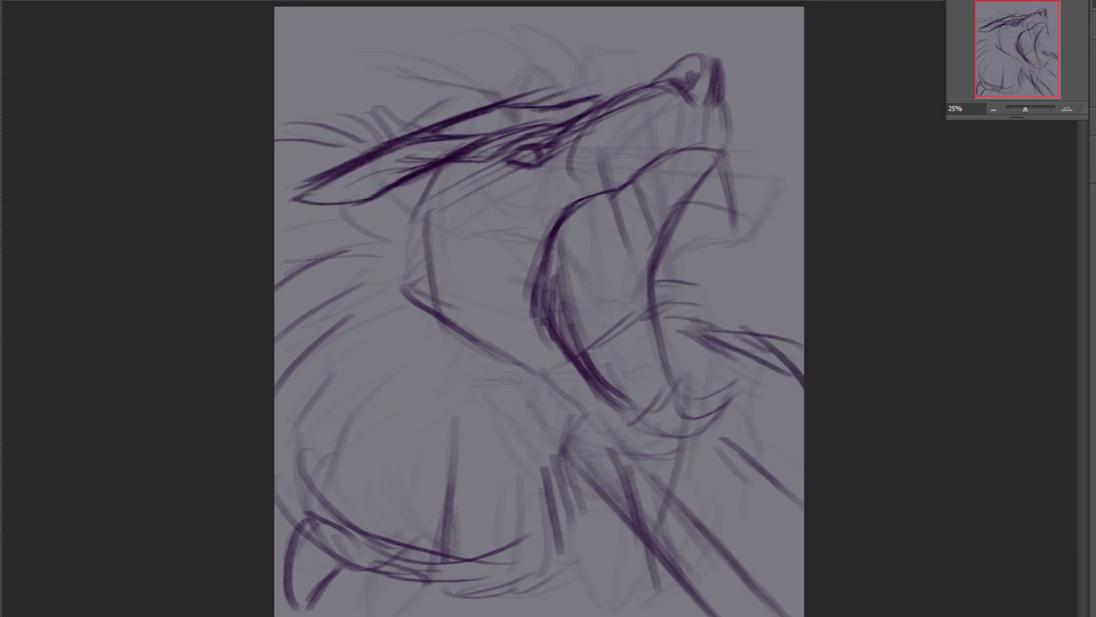
pyautogui.moveTo(560, 92); pyautogui.dragTo(642, 67)
pyautogui.moveTo(323, 137)
pyautogui.mouseDown()
pyautogui.moveTo(480, 93)
pyautogui.moveTo(617, 99)
pyautogui.mouseUp()
# Add the upper fangs, tongue and lower front teeth inside the open mouth
pyautogui.moveTo(636, 183); pyautogui.dragTo(662, 246)
pyautogui.moveTo(664, 180); pyautogui.dragTo(669, 250)
pyautogui.moveTo(721, 160); pyautogui.dragTo(732, 245)
pyautogui.moveTo(677, 184); pyautogui.dragTo(714, 175)
pyautogui.moveTo(571, 220)
pyautogui.mouseDown()
pyautogui.moveTo(626, 251)
pyautogui.moveTo(648, 352)
pyautogui.mouseUp()
pyautogui.moveTo(667, 386)
pyautogui.mouseDown()
pyautogui.moveTo(633, 421)
pyautogui.moveTo(736, 388)
pyautogui.mouseUp()
pyautogui.moveTo(600, 447); pyautogui.dragTo(602, 448)
# Scale down and reposition the whole creature sketch on the canvas with Free Transform
pyautogui.hotkey('ctrl', 't')
pyautogui.moveTo(813, 274); pyautogui.dragTo(813, 245)
pyautogui.press('Return')
pyautogui.hotkey('ctrl', 't')
pyautogui.moveTo(728, 337); pyautogui.dragTo(717, 322)
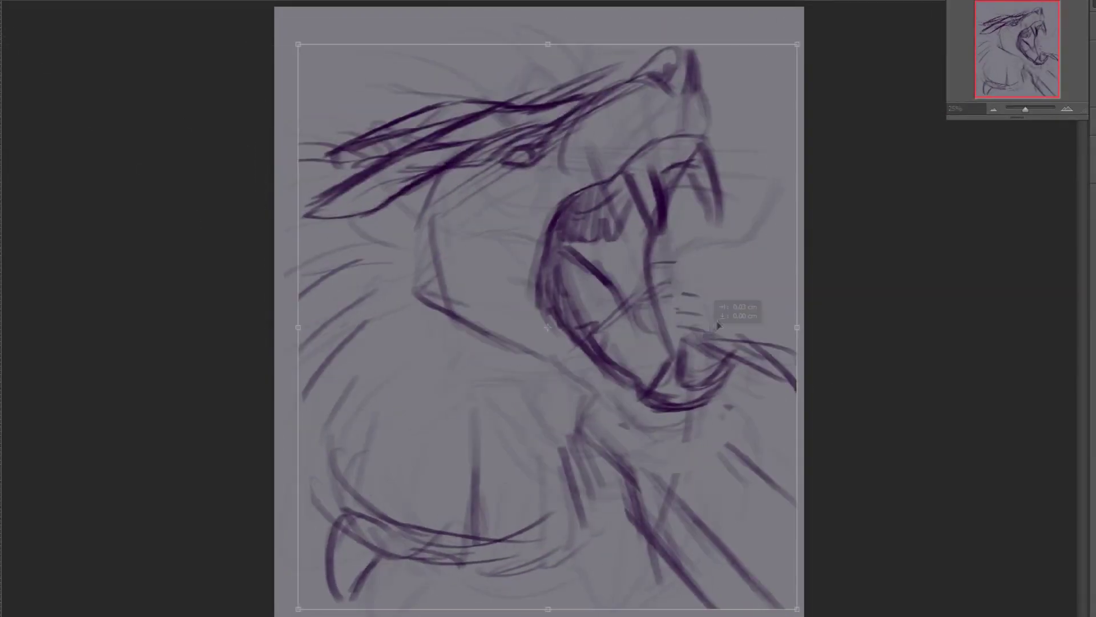
pyautogui.press('Return')
# Sketch mane fur along the back of the neck, shoulder fur past the mouth, and chest fur below the collar
pyautogui.moveTo(325, 241); pyautogui.dragTo(275, 270)
pyautogui.moveTo(321, 278); pyautogui.dragTo(276, 330)
pyautogui.moveTo(369, 320); pyautogui.dragTo(325, 474)
pyautogui.moveTo(652, 279); pyautogui.dragTo(747, 310)
pyautogui.moveTo(626, 419); pyautogui.dragTo(616, 531)
pyautogui.moveTo(336, 340); pyautogui.dragTo(277, 370)
pyautogui.moveTo(420, 504); pyautogui.dragTo(369, 613)
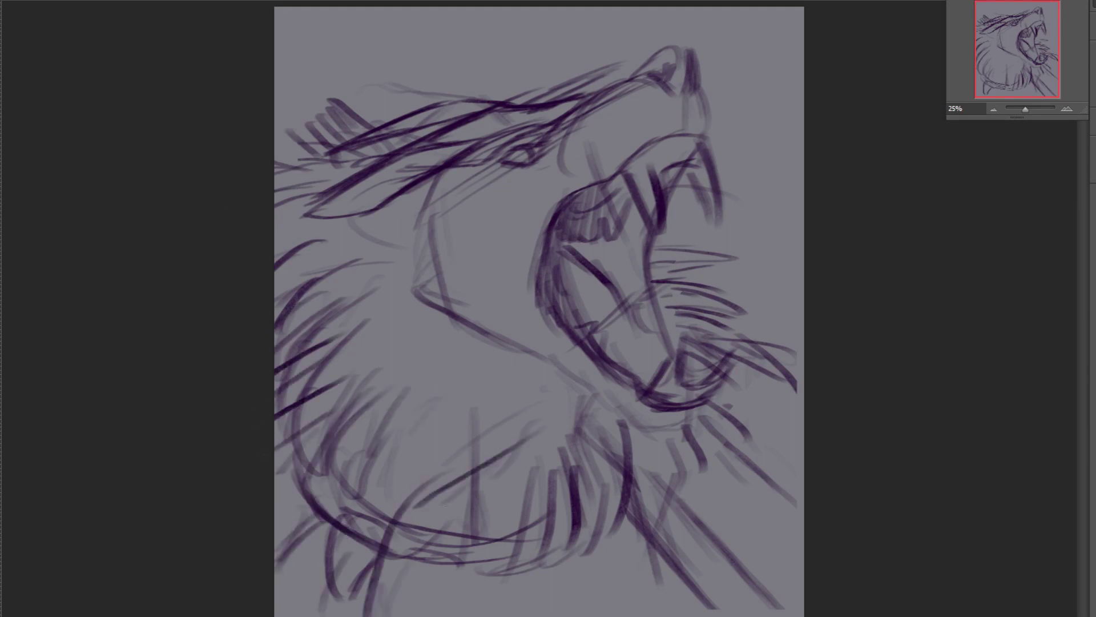
# Sketch the neck and throat contours, and reposition the whole sketch upward with Free Transform
pyautogui.moveTo(384, 211); pyautogui.dragTo(380, 457)
pyautogui.moveTo(570, 384); pyautogui.dragTo(421, 504)
pyautogui.hotkey('ctrl', 't')
pyautogui.moveTo(689, 182)
pyautogui.mouseDown()
pyautogui.moveTo(674, 170)
pyautogui.moveTo(683, 166)
pyautogui.mouseUp()
pyautogui.press('Return')
# Sketch the shoulder and front leg contours, and erase the crossing strokes on the lower chest
pyautogui.moveTo(714, 309); pyautogui.dragTo(803, 328)
pyautogui.moveTo(625, 415); pyautogui.dragTo(614, 614)
pyautogui.moveTo(754, 394); pyautogui.dragTo(764, 613)
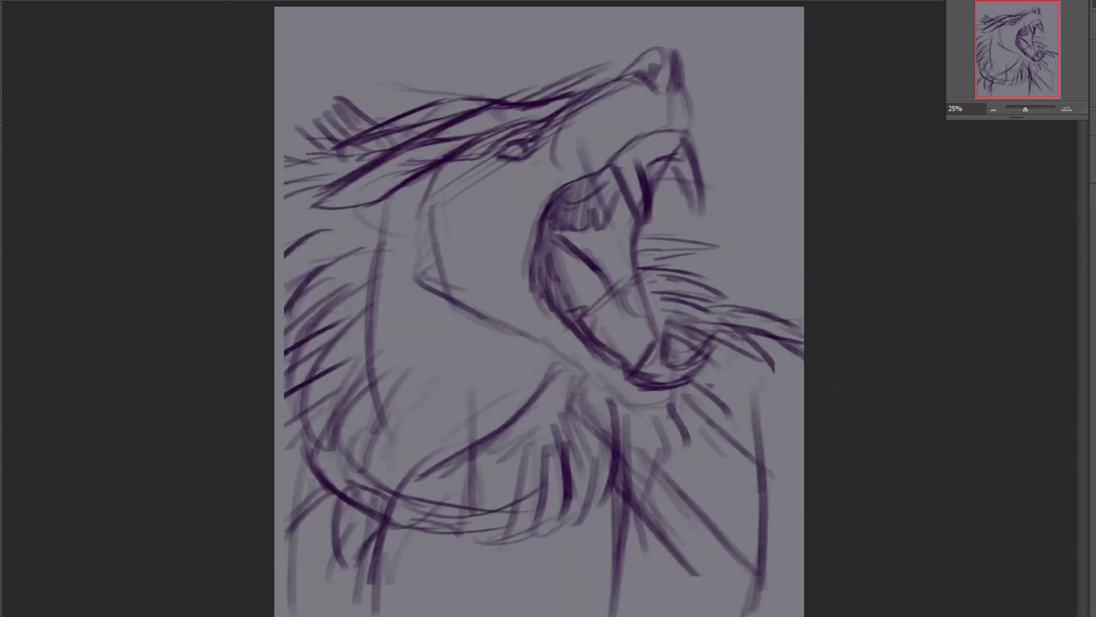
pyautogui.moveTo(642, 508); pyautogui.dragTo(688, 551)
pyautogui.moveTo(647, 180); pyautogui.dragTo(803, 102)
pyautogui.moveTo(651, 216)
pyautogui.mouseDown()
pyautogui.moveTo(804, 146)
pyautogui.moveTo(656, 212)
pyautogui.mouseUp()
pyautogui.moveTo(800, 69); pyautogui.dragTo(692, 126)
# Sketch fur tufts behind the ears and neck, and strengthen the shoulder and foreleg lines with shading at the base
pyautogui.moveTo(276, 165); pyautogui.dragTo(317, 188)
pyautogui.moveTo(348, 251); pyautogui.dragTo(276, 320)
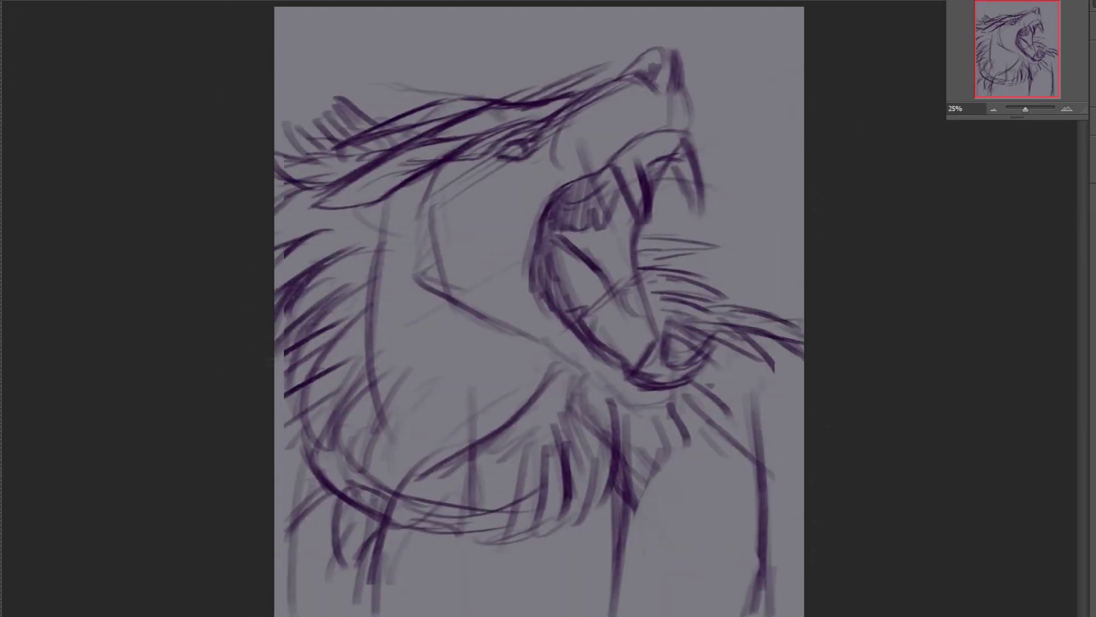
pyautogui.moveTo(284, 438); pyautogui.dragTo(281, 612)
pyautogui.moveTo(758, 395); pyautogui.dragTo(757, 571)
pyautogui.moveTo(708, 278); pyautogui.dragTo(803, 323)
pyautogui.moveTo(801, 571); pyautogui.dragTo(768, 612)
# Try to sketch a long diagonal blade across the head and body and reposition it with Free Transform
pyautogui.moveTo(345, 57); pyautogui.dragTo(557, 309)
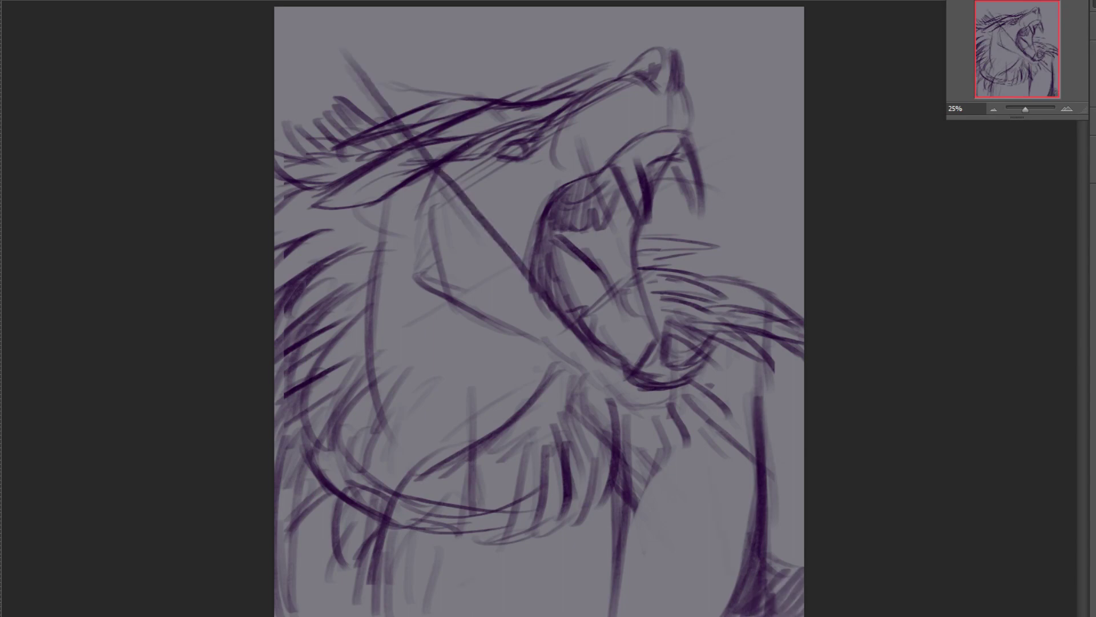
pyautogui.moveTo(308, 71); pyautogui.dragTo(616, 443)
pyautogui.moveTo(366, 49); pyautogui.dragTo(736, 518)
pyautogui.moveTo(648, 483); pyautogui.dragTo(730, 592)
pyautogui.hotkey('ctrl', 't')
pyautogui.moveTo(619, 368); pyautogui.dragTo(720, 461)
pyautogui.moveTo(692, 425); pyautogui.dragTo(659, 397)
pyautogui.moveTo(577, 14)
pyautogui.mouseDown()
pyautogui.moveTo(690, 181)
pyautogui.moveTo(760, 343)
pyautogui.mouseUp()
pyautogui.moveTo(675, 455); pyautogui.dragTo(697, 450)
pyautogui.moveTo(735, 506)
pyautogui.mouseDown()
pyautogui.moveTo(526, 460)
pyautogui.moveTo(508, 475)
pyautogui.mouseUp()
pyautogui.press('Escape')
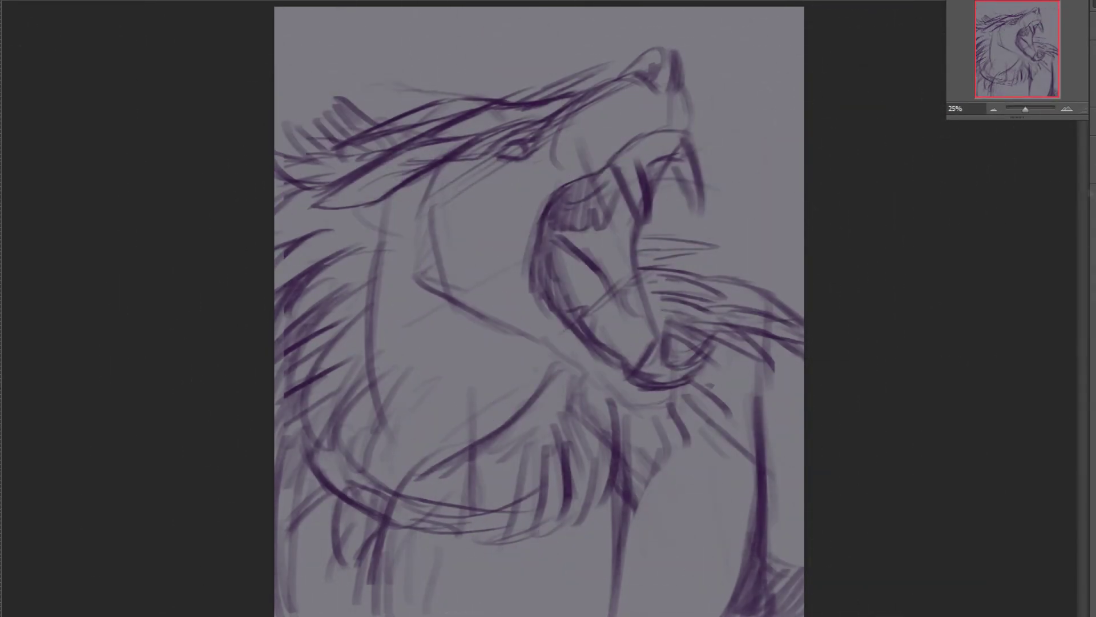
# Flip the whole drawing horizontally and delete the diagonal blade sketch
pyautogui.hotkey('ctrl', 'shift', 'h')
pyautogui.hotkey('ctrl', 'shift', 'z')
pyautogui.hotkey('ctrl', 't')
pyautogui.rightClick(595, 250)
pyautogui.click(639, 415)
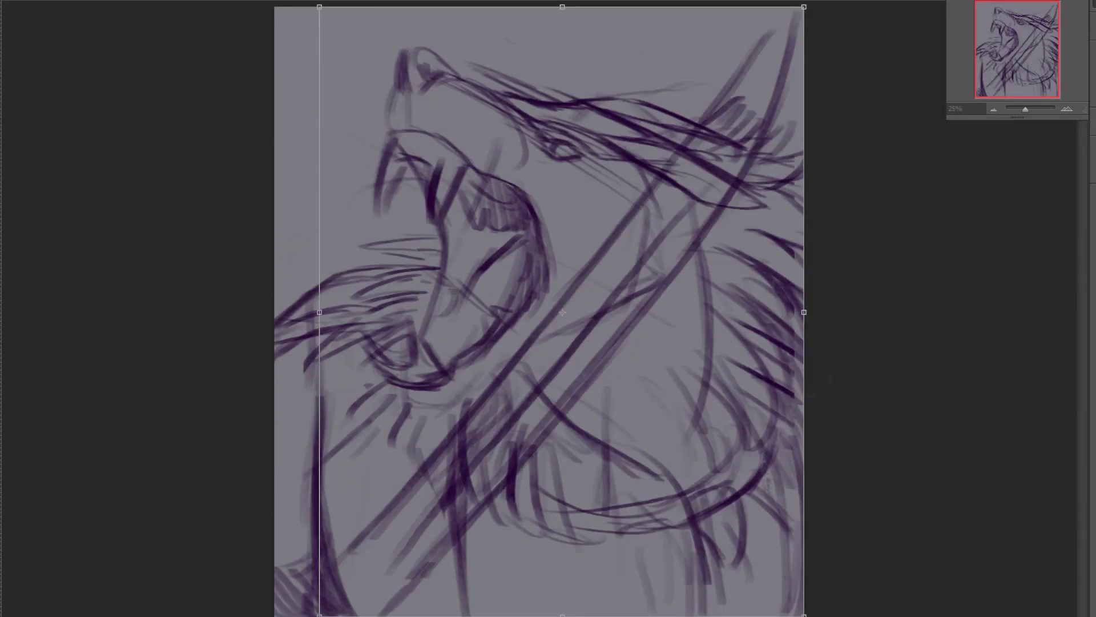
pyautogui.moveTo(839, 338); pyautogui.dragTo(502, 576)
pyautogui.moveTo(839, 422)
pyautogui.mouseDown()
pyautogui.moveTo(743, 579)
pyautogui.moveTo(889, 380)
pyautogui.mouseUp()
pyautogui.press('Escape')
pyautogui.press('Delete')
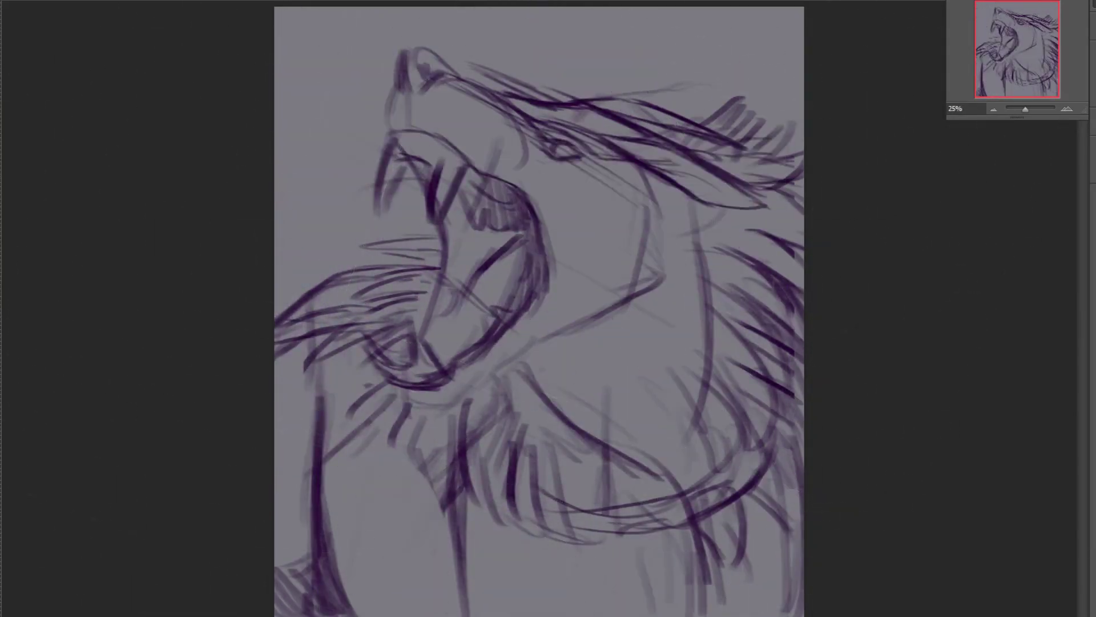
# Lower the rough sketch's opacity to 50% and draw refined lines for the nose and nostrils
pyautogui.press('5')
pyautogui.click(11, 2)
pyautogui.moveTo(404, 53); pyautogui.dragTo(397, 73)
pyautogui.moveTo(408, 56); pyautogui.dragTo(417, 91)
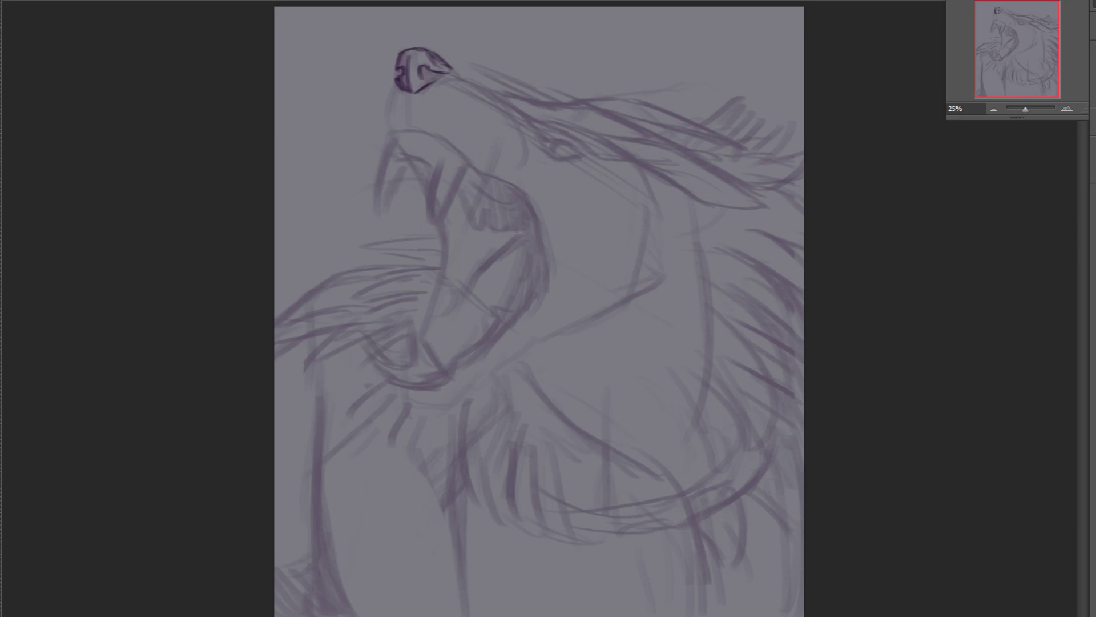
# Draw the refined mouth opening with dark lips, from the upper teeth around to the lower jaw
pyautogui.moveTo(498, 169); pyautogui.dragTo(541, 270)
pyautogui.moveTo(501, 174); pyautogui.dragTo(451, 359)
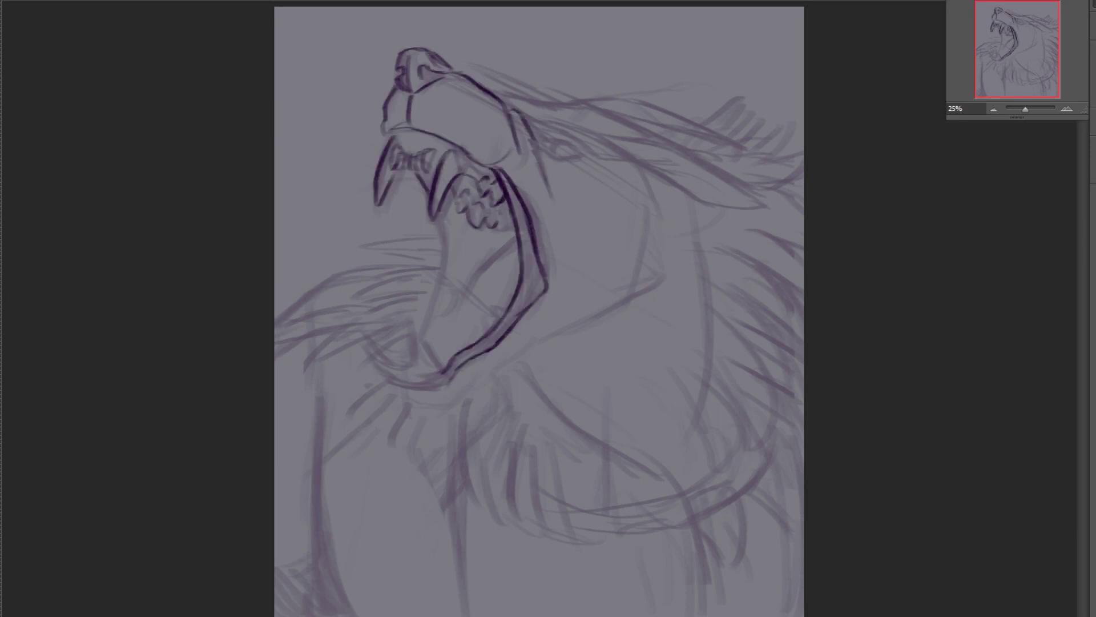
pyautogui.moveTo(388, 381)
pyautogui.mouseDown()
pyautogui.moveTo(517, 298)
pyautogui.moveTo(505, 176)
pyautogui.mouseUp()
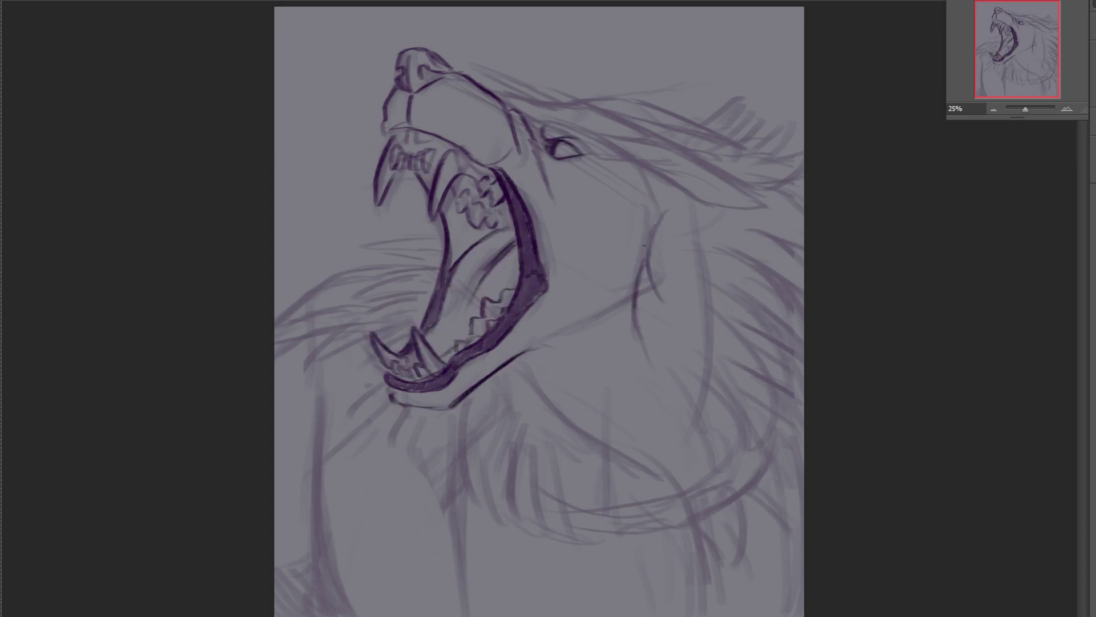
# Draw the cheek contour with hatching behind the jaw and pointed fur tufts on the throat
pyautogui.moveTo(632, 263); pyautogui.dragTo(625, 306)
pyautogui.moveTo(600, 308); pyautogui.dragTo(621, 357)
pyautogui.moveTo(584, 321); pyautogui.dragTo(617, 352)
pyautogui.moveTo(569, 324); pyautogui.dragTo(601, 343)
pyautogui.moveTo(558, 350); pyautogui.dragTo(604, 416)
pyautogui.moveTo(592, 357); pyautogui.dragTo(606, 417)
pyautogui.moveTo(593, 358); pyautogui.dragTo(633, 419)
pyautogui.moveTo(621, 377); pyautogui.dragTo(658, 444)
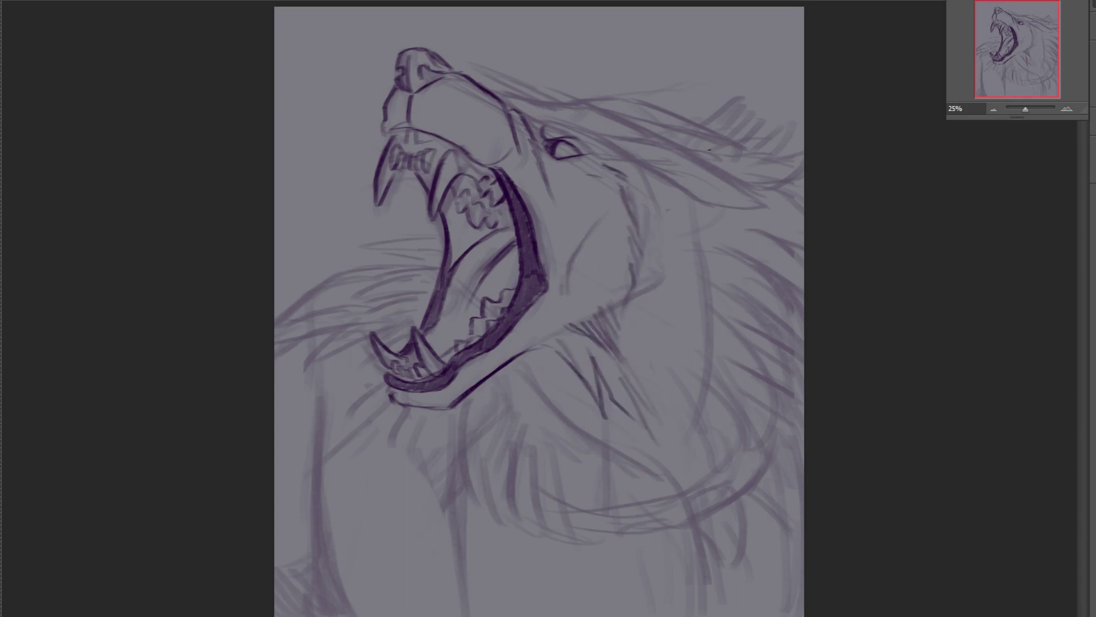
# Outline both swept-back ears and add inner fur lines to the nearer ear
pyautogui.moveTo(620, 97); pyautogui.dragTo(742, 152)
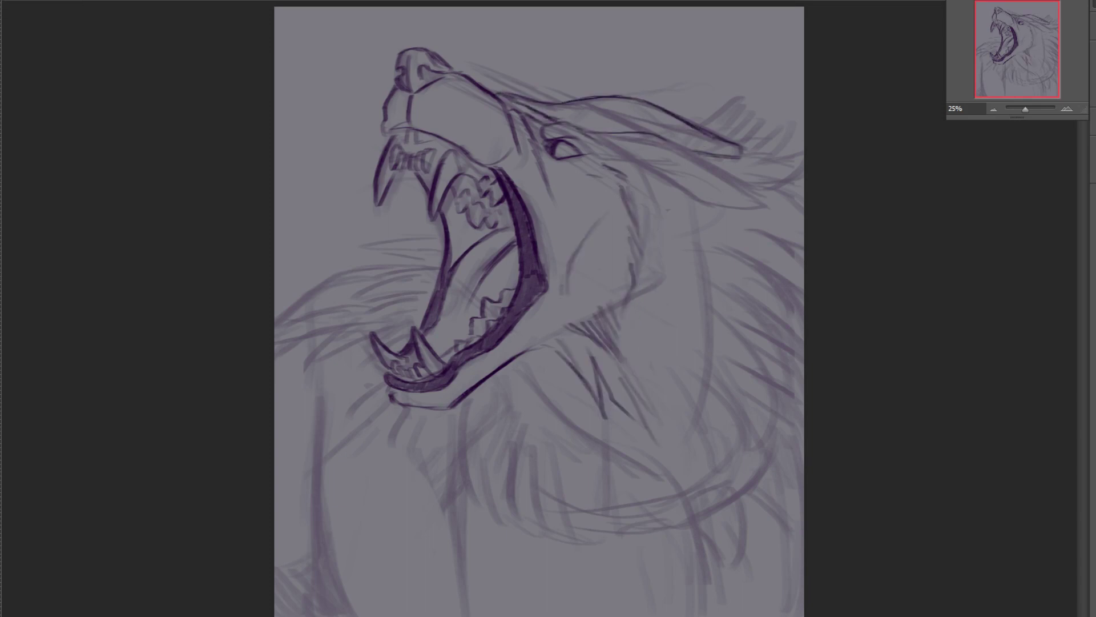
pyautogui.moveTo(644, 163); pyautogui.dragTo(773, 210)
pyautogui.moveTo(662, 136); pyautogui.dragTo(715, 169)
pyautogui.moveTo(673, 141); pyautogui.dragTo(775, 211)
pyautogui.moveTo(638, 152); pyautogui.dragTo(694, 154)
pyautogui.moveTo(652, 166); pyautogui.dragTo(720, 174)
pyautogui.moveTo(683, 183); pyautogui.dragTo(756, 195)
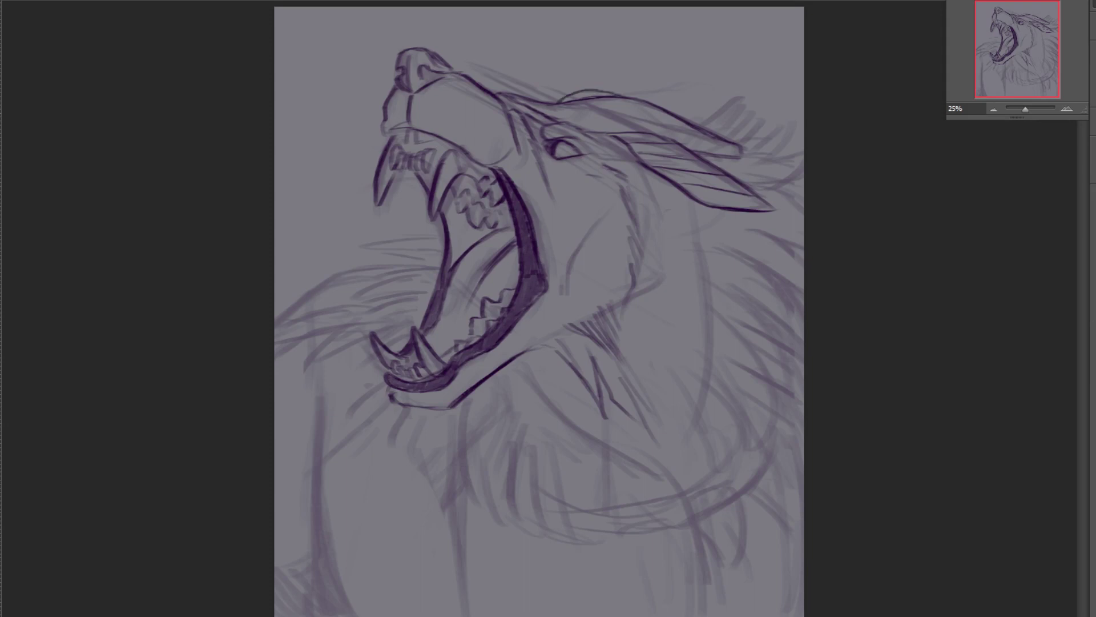
# Add the forehead marking, fur tufts behind the ears, and pointed mane strokes along the neck
pyautogui.moveTo(631, 114); pyautogui.dragTo(662, 122)
pyautogui.moveTo(708, 123); pyautogui.dragTo(765, 72)
pyautogui.moveTo(748, 134); pyautogui.dragTo(804, 104)
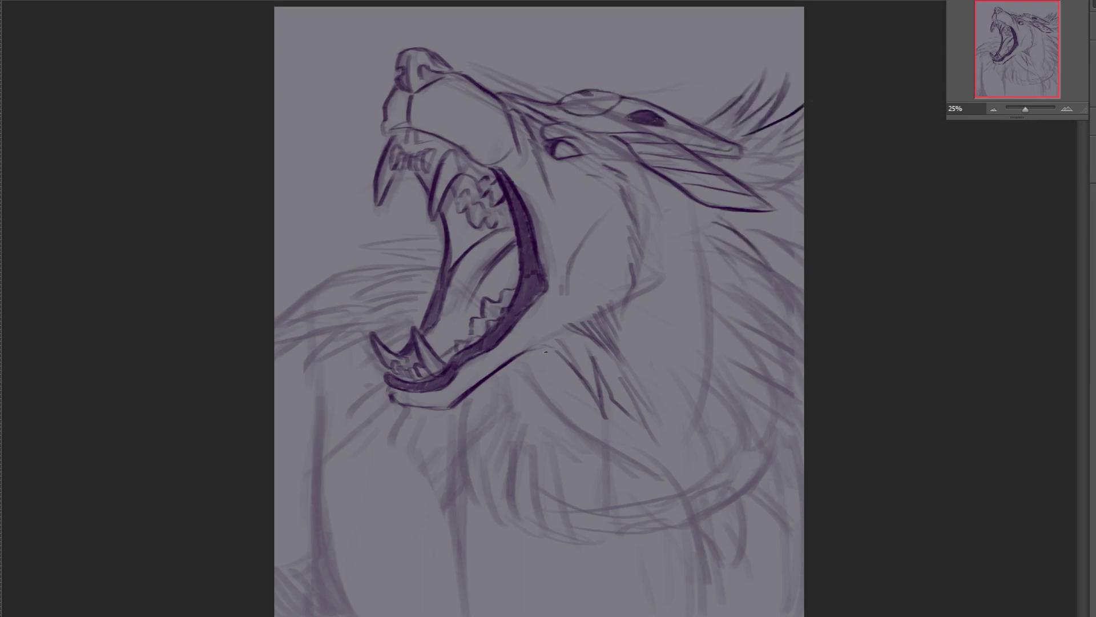
pyautogui.moveTo(698, 228); pyautogui.dragTo(773, 270)
pyautogui.moveTo(705, 234); pyautogui.dragTo(790, 333)
pyautogui.moveTo(696, 281); pyautogui.dragTo(788, 331)
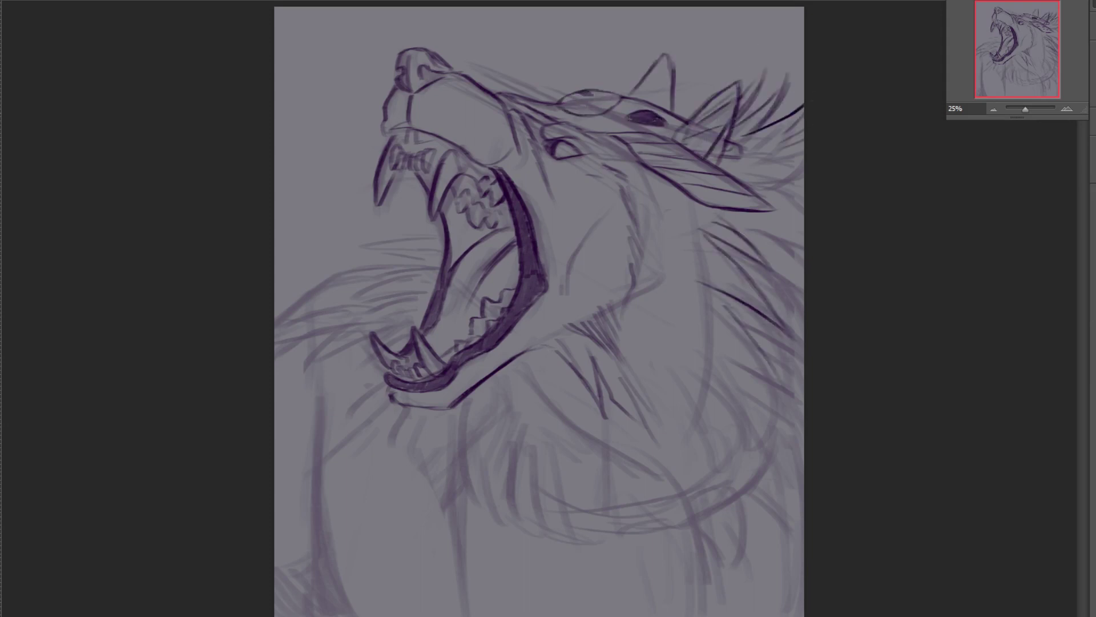
# Draw long pointed fur strokes down the neck and over the front of the collar
pyautogui.moveTo(714, 311); pyautogui.dragTo(749, 420)
pyautogui.moveTo(674, 298); pyautogui.dragTo(724, 440)
pyautogui.moveTo(540, 385); pyautogui.dragTo(470, 456)
pyautogui.moveTo(581, 418); pyautogui.dragTo(518, 489)
pyautogui.moveTo(641, 443); pyautogui.dragTo(611, 516)
# Draw a fang-shaped pendant hanging below the neck and the curved edge of the collar
pyautogui.moveTo(684, 487); pyautogui.dragTo(737, 463)
pyautogui.moveTo(737, 466); pyautogui.dragTo(721, 577)
pyautogui.moveTo(688, 490); pyautogui.dragTo(717, 572)
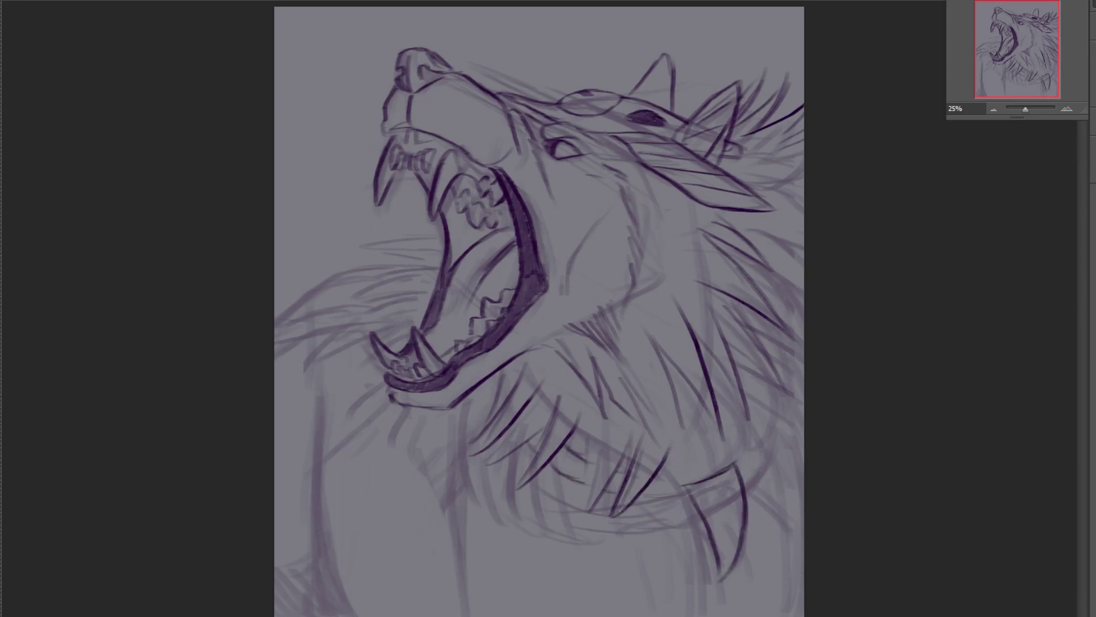
pyautogui.moveTo(787, 300); pyautogui.dragTo(743, 486)
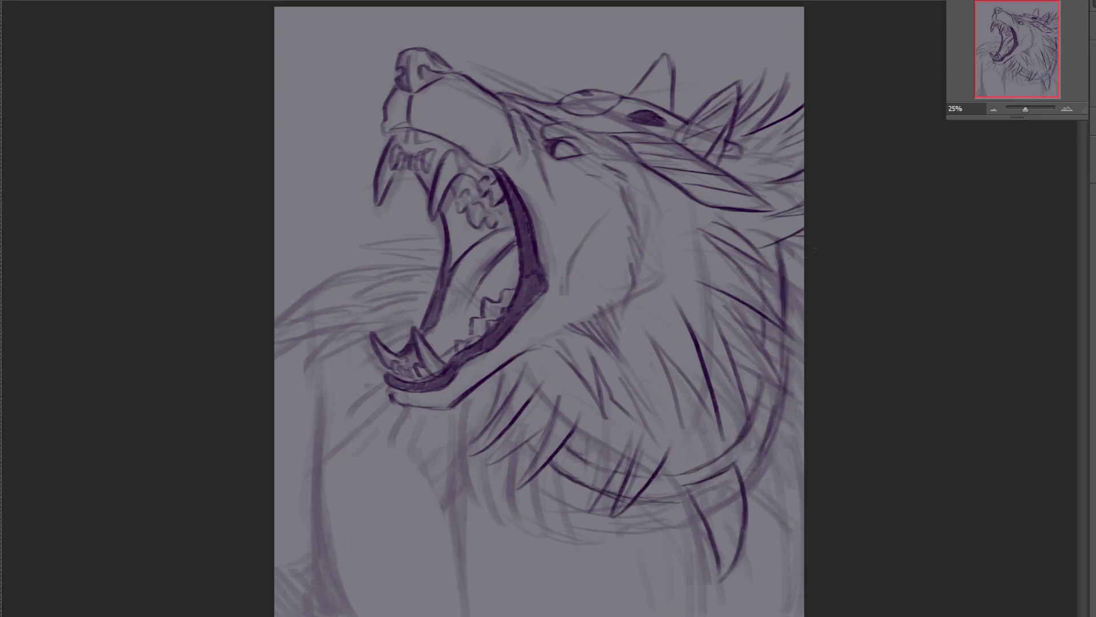
# Draw spiky chest fur strokes below the jaw and under the collar
pyautogui.moveTo(468, 404); pyautogui.dragTo(380, 450)
pyautogui.moveTo(460, 437); pyautogui.dragTo(380, 472)
pyautogui.moveTo(463, 465)
pyautogui.mouseDown()
pyautogui.moveTo(389, 512)
pyautogui.moveTo(350, 590)
pyautogui.mouseUp()
pyautogui.moveTo(466, 517); pyautogui.dragTo(367, 577)
pyautogui.moveTo(469, 553); pyautogui.dragTo(411, 606)
pyautogui.moveTo(628, 536); pyautogui.dragTo(570, 614)
pyautogui.moveTo(675, 548); pyautogui.dragTo(633, 616)
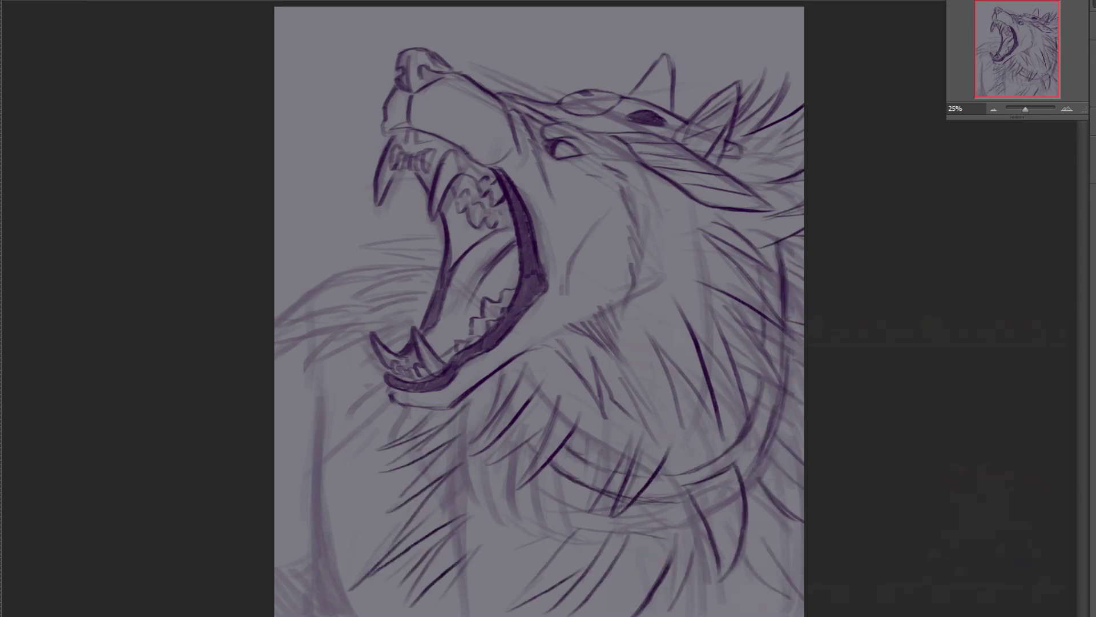
# Draw fur tufts and hatching along the far shoulder, and refine the foreleg contours
pyautogui.moveTo(440, 234); pyautogui.dragTo(345, 226)
pyautogui.moveTo(344, 227); pyautogui.dragTo(418, 251)
pyautogui.moveTo(317, 257); pyautogui.dragTo(413, 285)
pyautogui.moveTo(388, 354)
pyautogui.mouseDown()
pyautogui.moveTo(326, 384)
pyautogui.moveTo(345, 616)
pyautogui.mouseUp()
pyautogui.moveTo(321, 554); pyautogui.dragTo(298, 612)
pyautogui.moveTo(328, 278)
pyautogui.mouseDown()
pyautogui.moveTo(276, 324)
pyautogui.moveTo(328, 286)
pyautogui.mouseUp()
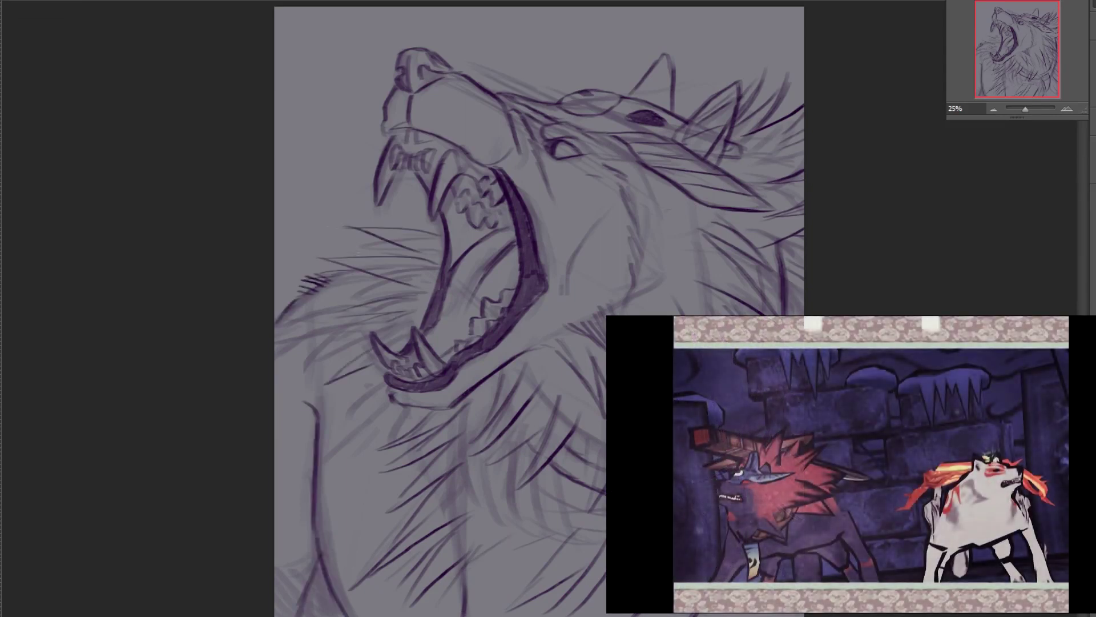
# Try to rotate and move the long blade sketch above the muzzle with Free Transform
pyautogui.hotkey('ctrl', 't')
pyautogui.moveTo(559, 362)
pyautogui.mouseDown()
pyautogui.moveTo(588, 80)
pyautogui.moveTo(577, 89)
pyautogui.mouseUp()
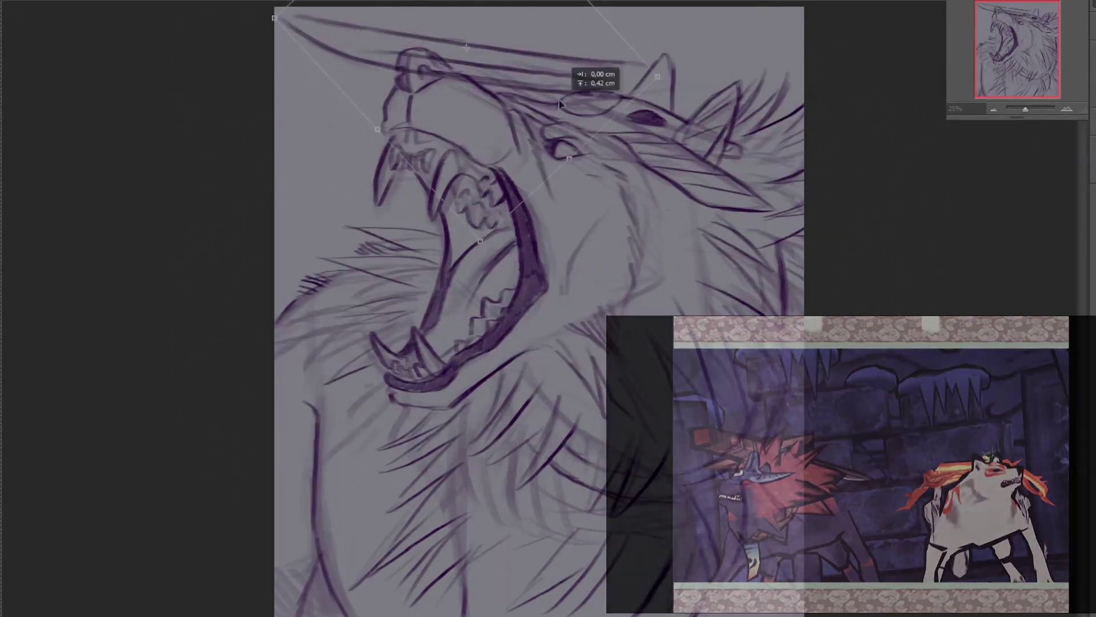
pyautogui.moveTo(665, 51); pyautogui.dragTo(657, 17)
pyautogui.press('Return')
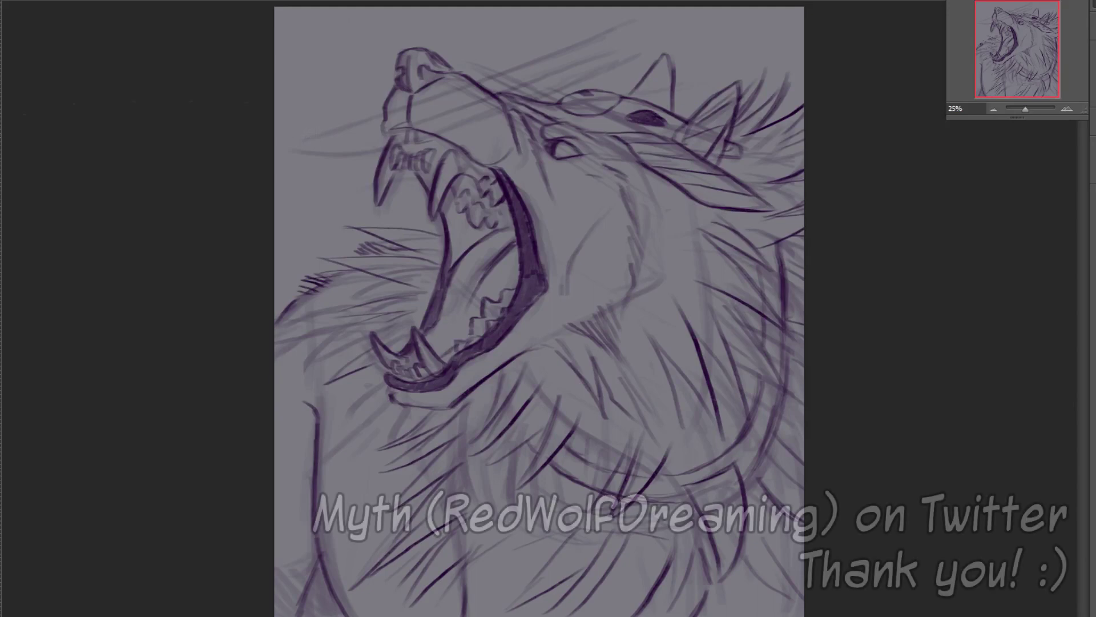
# Sketch a long straight blade across the muzzle and rotate it with Free Transform
pyautogui.moveTo(288, 148)
pyautogui.mouseDown()
pyautogui.moveTo(670, 14)
pyautogui.moveTo(712, 31)
pyautogui.mouseUp()
pyautogui.moveTo(497, 86); pyautogui.dragTo(497, 120)
pyautogui.moveTo(449, 140); pyautogui.dragTo(507, 120)
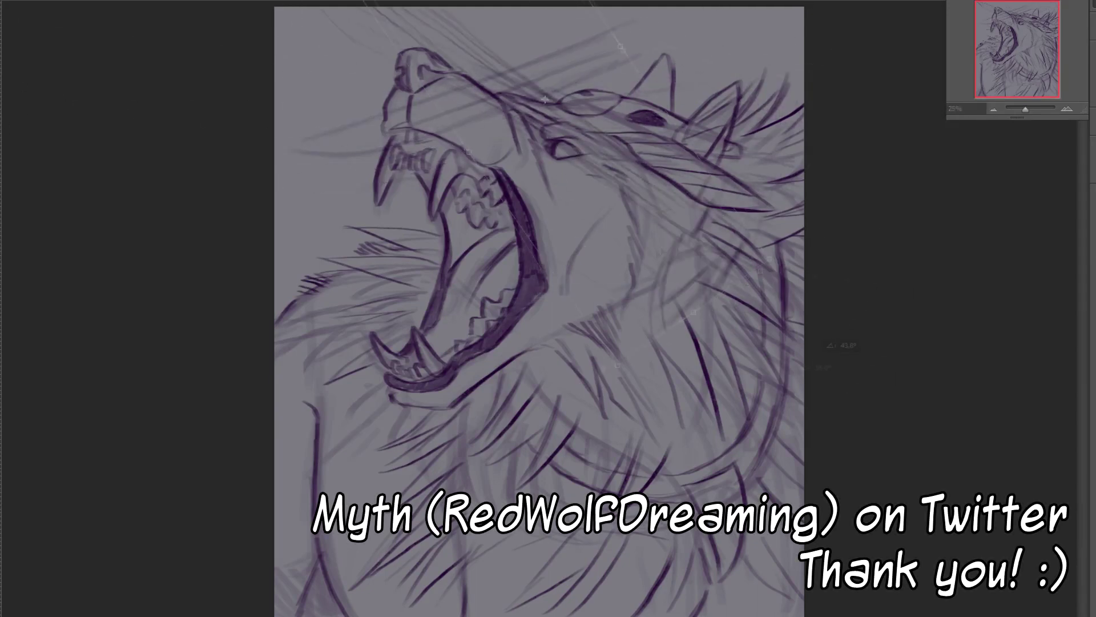
pyautogui.hotkey('ctrl', 't')
pyautogui.moveTo(867, 134)
pyautogui.mouseDown()
pyautogui.moveTo(861, 171)
pyautogui.moveTo(888, 110)
pyautogui.mouseUp()
pyautogui.press('Return')
# Flip the canvas horizontally, and mirror and rotate the blade sketch so it runs diagonally over the head and open mouth
pyautogui.hotkey('ctrl', 'shift', 'h')
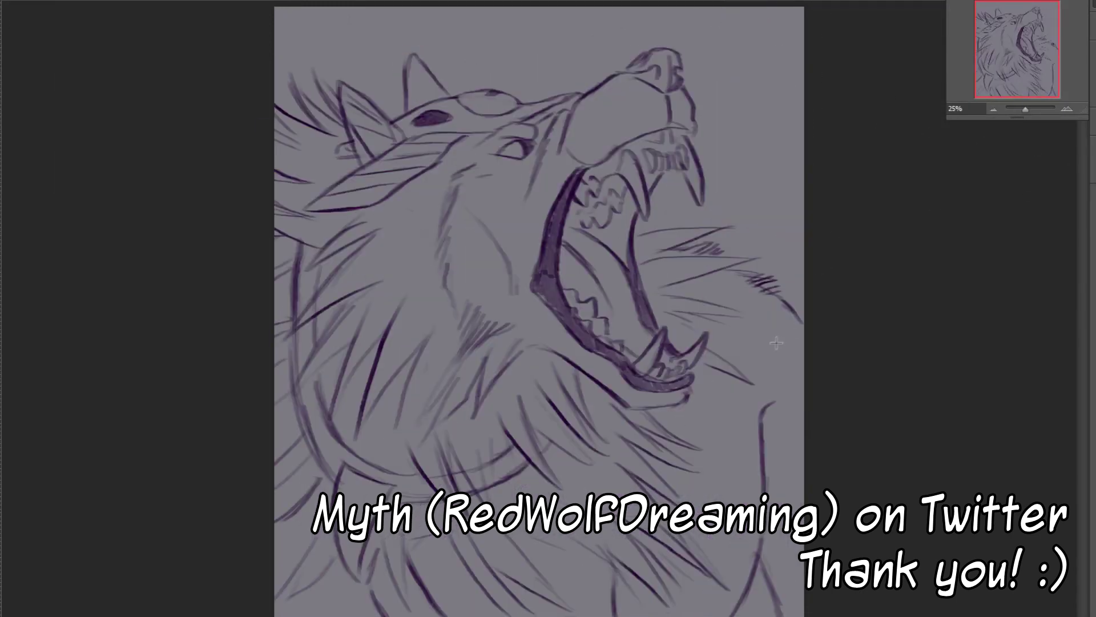
pyautogui.moveTo(594, 40); pyautogui.dragTo(479, 80)
pyautogui.rightClick(555, 192)
pyautogui.click(620, 313)
pyautogui.moveTo(873, 228); pyautogui.dragTo(886, 377)
pyautogui.moveTo(548, 229); pyautogui.dragTo(528, 182)
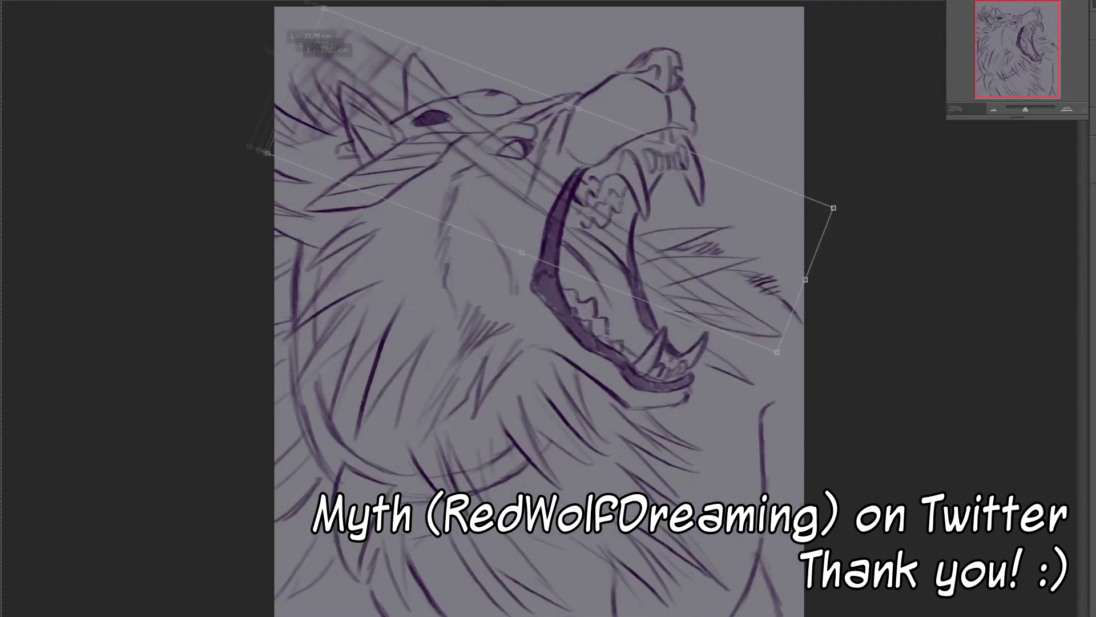
pyautogui.moveTo(845, 229); pyautogui.dragTo(823, 320)
pyautogui.press('Return')
pyautogui.hotkey('ctrl', 't')
pyautogui.moveTo(460, 332)
pyautogui.mouseDown()
pyautogui.moveTo(460, 394)
pyautogui.moveTo(466, 358)
pyautogui.mouseUp()
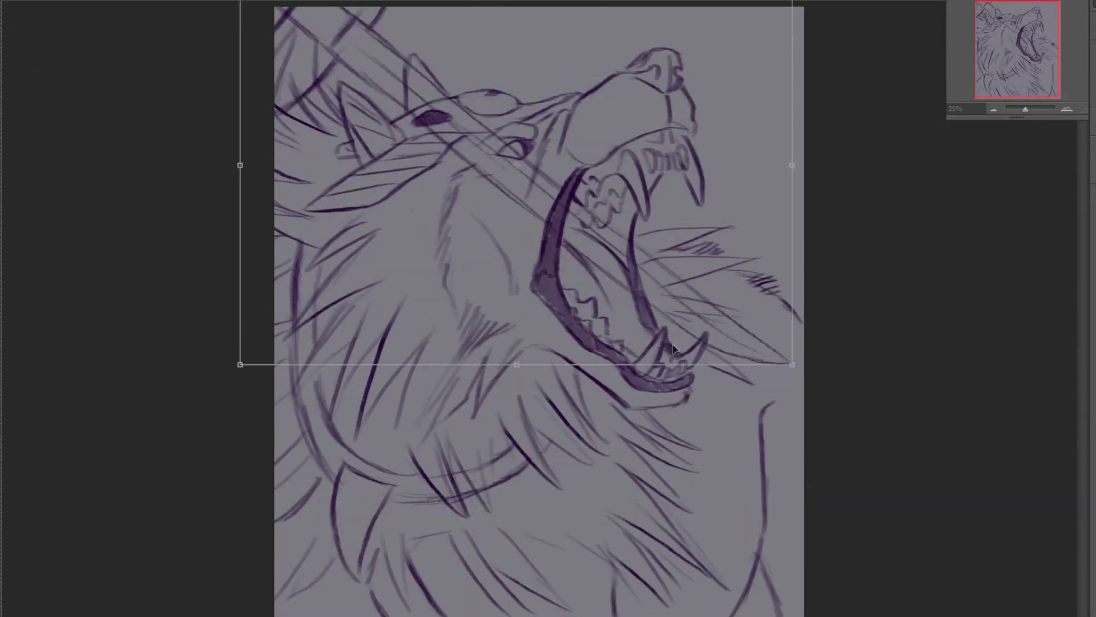
pyautogui.press('Return')
# Lower the sketch's opacity to 60%, then outline the creature's silhouette with a freehand selection and fill it with dark navy
pyautogui.press('6')
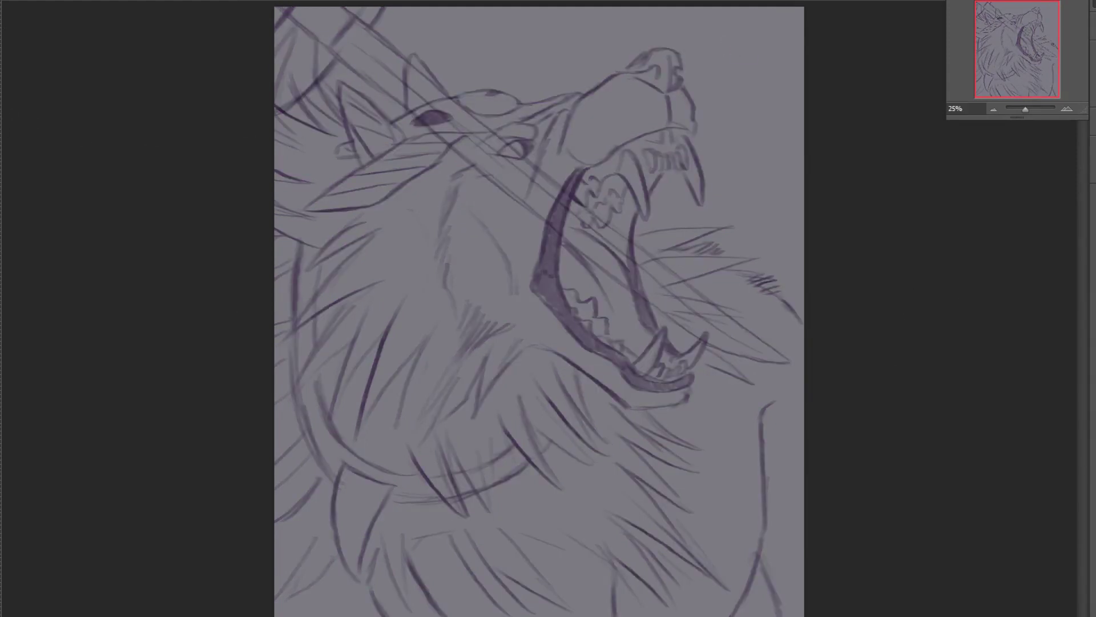
pyautogui.moveTo(293, 75)
pyautogui.mouseDown()
pyautogui.moveTo(358, 138)
pyautogui.moveTo(406, 217)
pyautogui.mouseUp()
pyautogui.moveTo(300, 214); pyautogui.dragTo(274, 237)
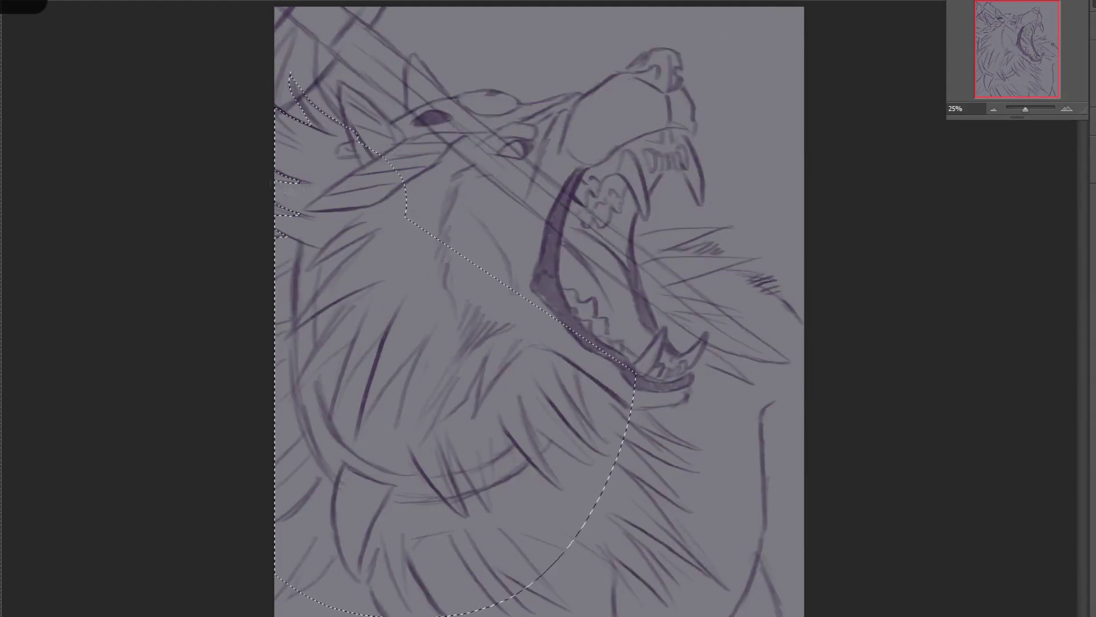
pyautogui.moveTo(390, 121)
pyautogui.mouseDown()
pyautogui.moveTo(449, 98)
pyautogui.moveTo(523, 104)
pyautogui.moveTo(679, 70)
pyautogui.moveTo(677, 170)
pyautogui.moveTo(634, 234)
pyautogui.moveTo(726, 231)
pyautogui.moveTo(825, 312)
pyautogui.moveTo(734, 612)
pyautogui.moveTo(782, 553)
pyautogui.moveTo(757, 613)
pyautogui.mouseUp()
pyautogui.hotkey('alt', 'BackSpace')
pyautogui.hotkey('ctrl', 'd')
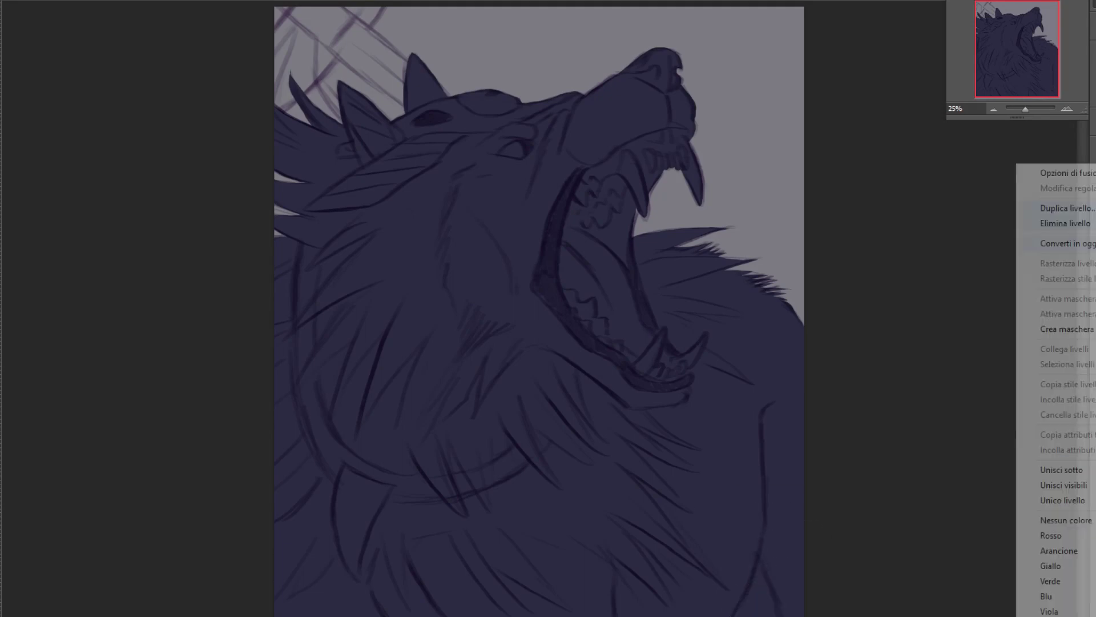
# Paint the mane, cheek and brow fur orange-red and start a tuft of the same colour below the jaw
pyautogui.moveTo(534, 151)
pyautogui.mouseDown()
pyautogui.moveTo(480, 163)
pyautogui.moveTo(451, 154)
pyautogui.moveTo(319, 257)
pyautogui.moveTo(434, 354)
pyautogui.moveTo(533, 337)
pyautogui.moveTo(483, 423)
pyautogui.moveTo(342, 423)
pyautogui.moveTo(366, 463)
pyautogui.mouseUp()
pyautogui.moveTo(343, 229); pyautogui.dragTo(297, 91)
pyautogui.moveTo(359, 149); pyautogui.dragTo(296, 414)
pyautogui.moveTo(557, 364); pyautogui.dragTo(618, 453)
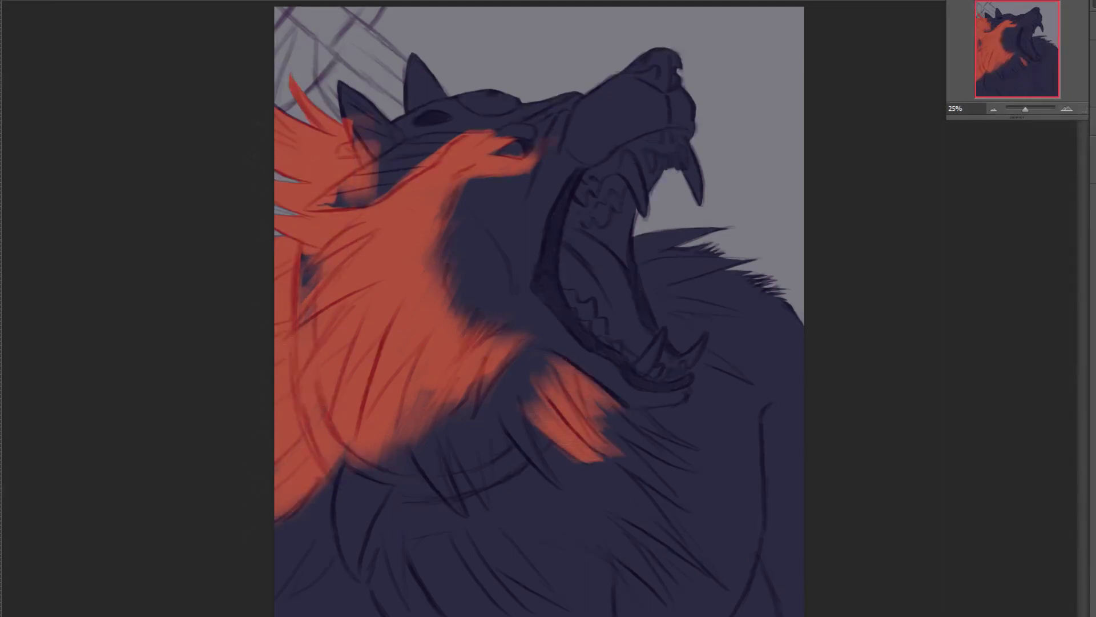
# Carve a dark navy throat area out of the orange-red fur and extend the orange-red tuft down the chest
pyautogui.moveTo(516, 398); pyautogui.dragTo(563, 488)
pyautogui.moveTo(526, 338); pyautogui.dragTo(365, 457)
pyautogui.moveTo(465, 363); pyautogui.dragTo(394, 405)
pyautogui.moveTo(499, 414); pyautogui.dragTo(514, 554)
pyautogui.moveTo(514, 480); pyautogui.dragTo(583, 571)
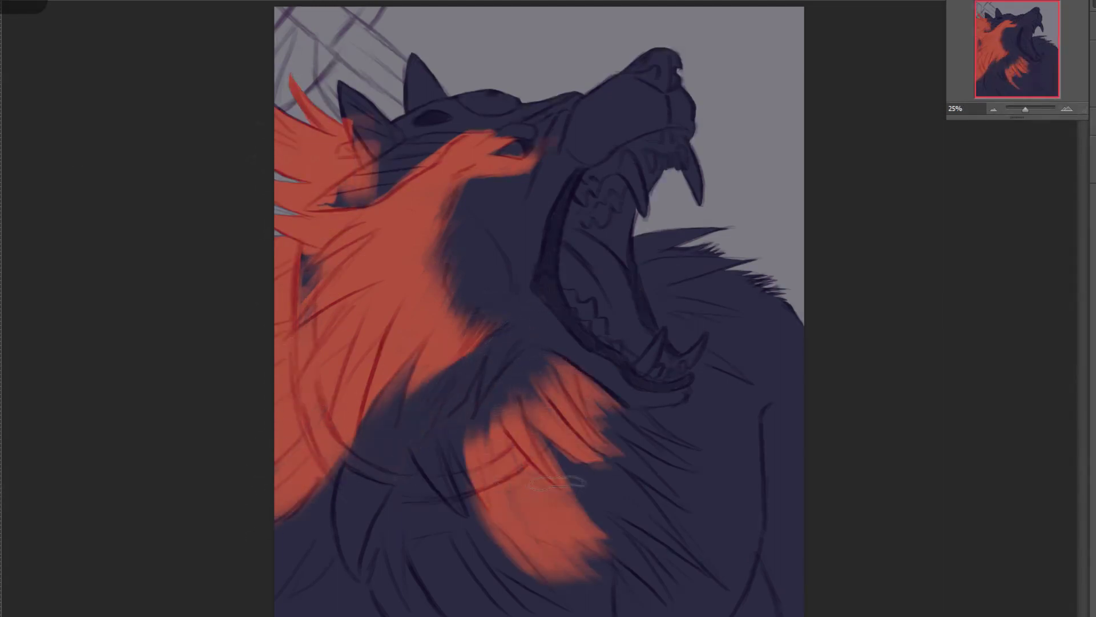
# Cover the far shoulder and the rest of the chest with orange-red fur strokes behind the lower jaw
pyautogui.moveTo(594, 446); pyautogui.dragTo(668, 571)
pyautogui.moveTo(617, 409); pyautogui.dragTo(680, 485)
pyautogui.moveTo(645, 246)
pyautogui.mouseDown()
pyautogui.moveTo(716, 234)
pyautogui.moveTo(736, 336)
pyautogui.mouseUp()
pyautogui.moveTo(748, 291); pyautogui.dragTo(811, 468)
pyautogui.moveTo(760, 366); pyautogui.dragTo(794, 486)
pyautogui.moveTo(725, 357); pyautogui.dragTo(662, 508)
pyautogui.moveTo(737, 466)
pyautogui.mouseDown()
pyautogui.moveTo(702, 508)
pyautogui.moveTo(633, 512)
pyautogui.moveTo(695, 555)
pyautogui.mouseUp()
pyautogui.moveTo(662, 537); pyautogui.dragTo(713, 578)
pyautogui.moveTo(615, 548); pyautogui.dragTo(665, 598)
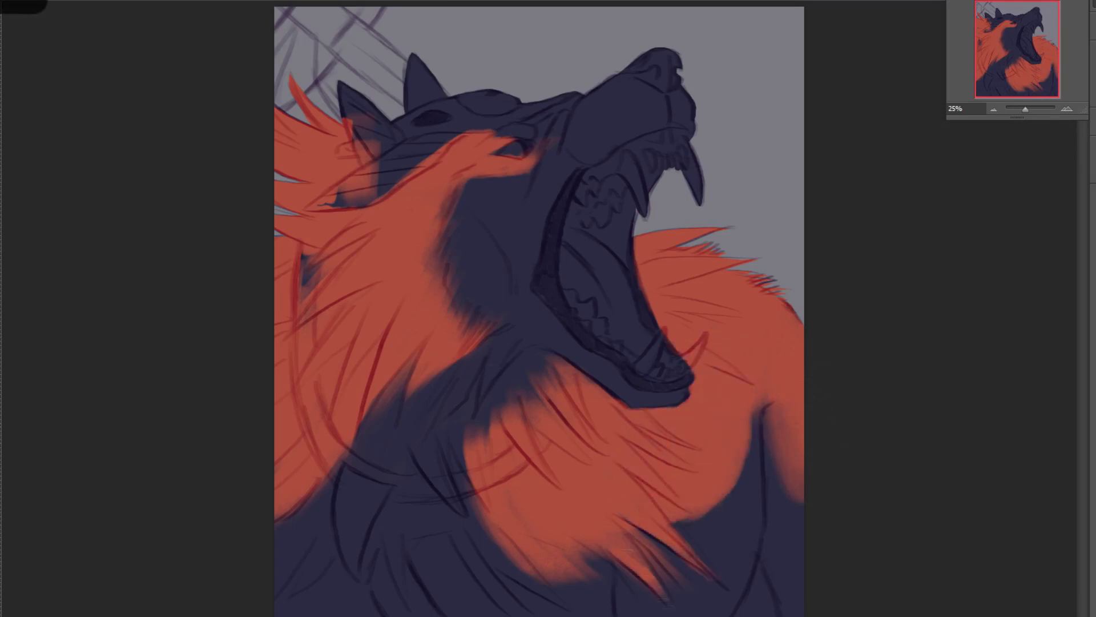
# Shape the lower edge of the orange-red chest fur into sharp pointed tufts
pyautogui.moveTo(642, 531)
pyautogui.mouseDown()
pyautogui.moveTo(692, 591)
pyautogui.moveTo(640, 551)
pyautogui.mouseUp()
pyautogui.moveTo(478, 503)
pyautogui.mouseDown()
pyautogui.moveTo(546, 580)
pyautogui.moveTo(544, 543)
pyautogui.mouseUp()
pyautogui.moveTo(536, 542); pyautogui.dragTo(552, 581)
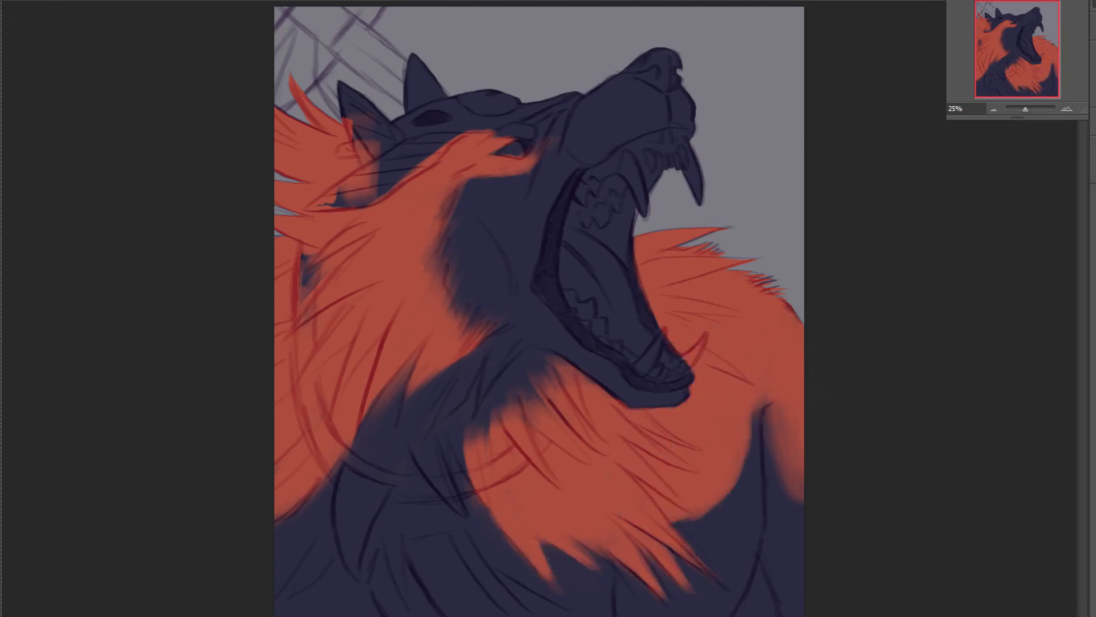
# Shift the orange-red fur to a deeper, darker red with two Hue/Saturation adjustments
pyautogui.hotkey('ctrl', 'y')
pyautogui.hotkey('ctrl', 'y')
pyautogui.hotkey('ctrl', 'u')
pyautogui.moveTo(989, 264); pyautogui.dragTo(993, 264)
pyautogui.moveTo(989, 297); pyautogui.dragTo(983, 298)
pyautogui.press('Return')
pyautogui.hotkey('ctrl', 'u')
pyautogui.moveTo(988, 231); pyautogui.dragTo(986, 264)
pyautogui.moveTo(989, 296); pyautogui.dragTo(992, 297)
pyautogui.press('Return')
# Paint pale lilac tribal markings on the far shoulder: a round spot, curved bands and short strokes
pyautogui.moveTo(685, 432)
pyautogui.mouseDown()
pyautogui.moveTo(726, 437)
pyautogui.moveTo(693, 439)
pyautogui.mouseUp()
pyautogui.moveTo(757, 399); pyautogui.dragTo(699, 484)
pyautogui.moveTo(736, 476); pyautogui.dragTo(674, 476)
pyautogui.moveTo(757, 397); pyautogui.dragTo(801, 411)
pyautogui.moveTo(797, 340); pyautogui.dragTo(791, 377)
pyautogui.moveTo(787, 308); pyautogui.dragTo(754, 344)
pyautogui.moveTo(715, 347); pyautogui.dragTo(749, 353)
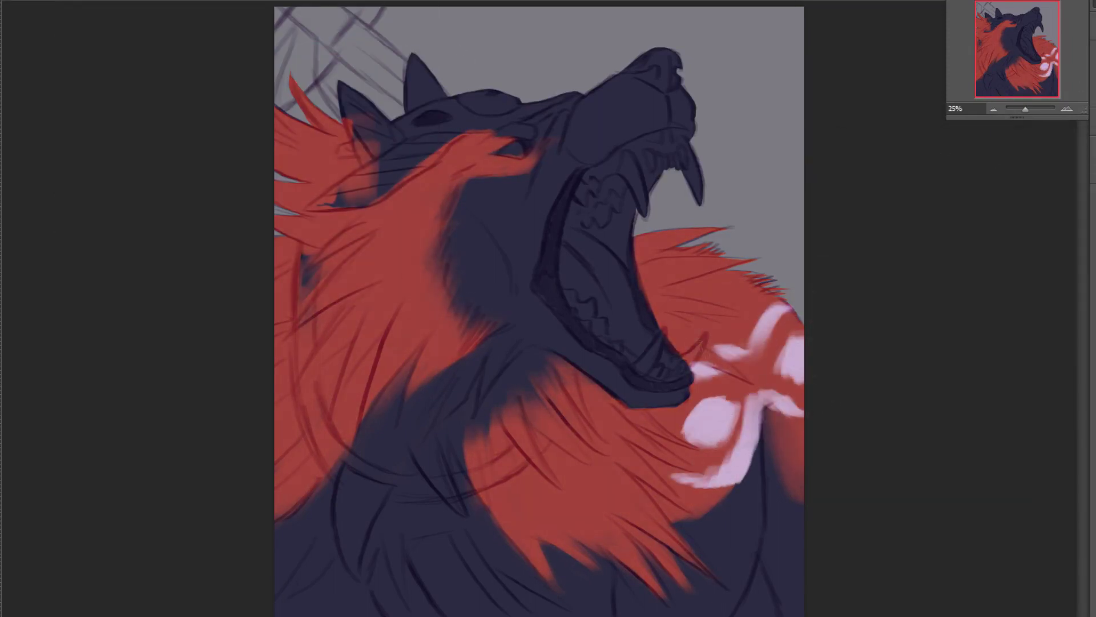
# Block in the fangs and the upper and lower teeth with pale lilac
pyautogui.moveTo(634, 157)
pyautogui.mouseDown()
pyautogui.moveTo(577, 200)
pyautogui.moveTo(644, 212)
pyautogui.mouseUp()
pyautogui.moveTo(682, 146); pyautogui.dragTo(700, 201)
pyautogui.moveTo(617, 200); pyautogui.dragTo(580, 228)
pyautogui.moveTo(571, 292); pyautogui.dragTo(639, 370)
pyautogui.moveTo(638, 373); pyautogui.dragTo(680, 368)
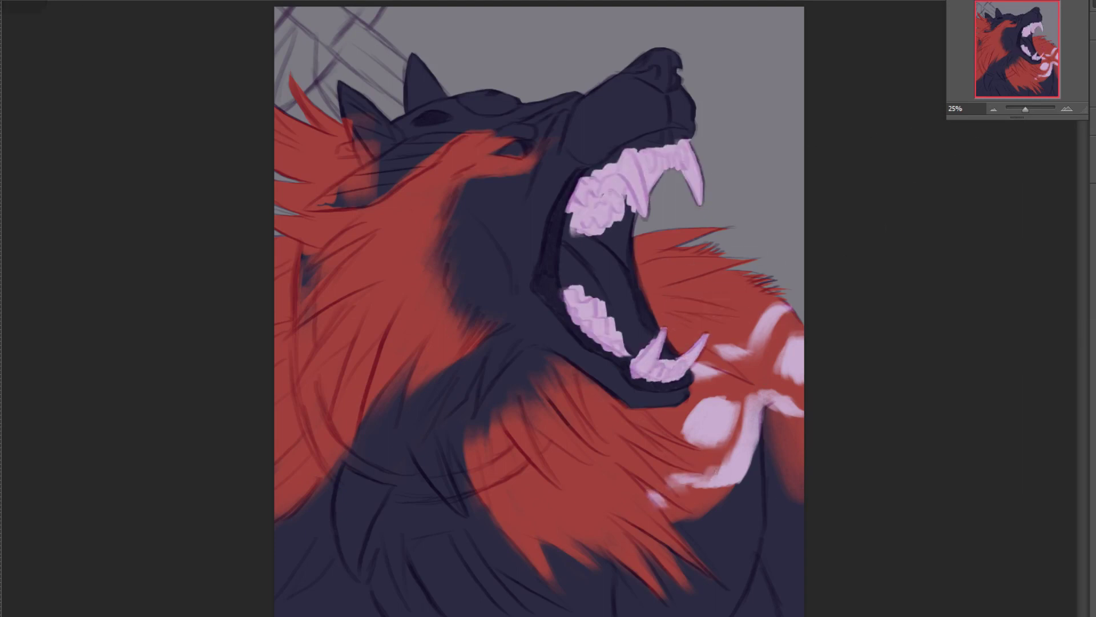
# Paint dark red mouth interior around the upper back teeth to define their pointed shapes
pyautogui.scroll(5, 585, 220)
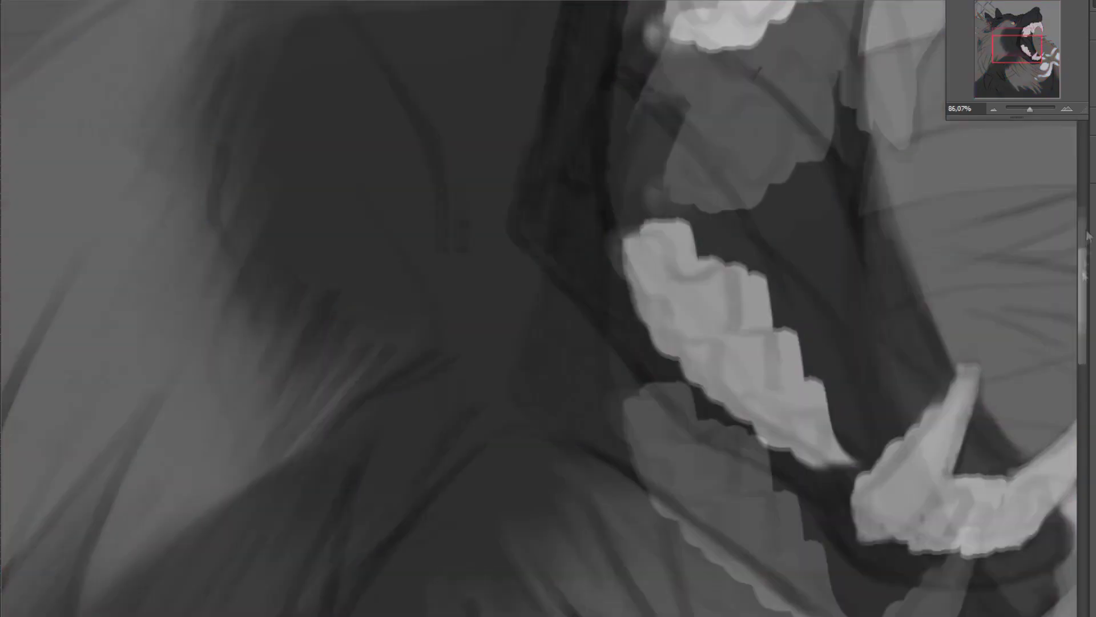
pyautogui.scroll(4, 657, 229)
pyautogui.moveTo(657, 165)
pyautogui.mouseDown()
pyautogui.moveTo(643, 234)
pyautogui.moveTo(688, 265)
pyautogui.mouseUp()
pyautogui.moveTo(694, 262); pyautogui.dragTo(797, 197)
pyautogui.moveTo(790, 196); pyautogui.dragTo(837, 137)
pyautogui.moveTo(688, 181); pyautogui.dragTo(805, 77)
pyautogui.moveTo(705, 186); pyautogui.dragTo(780, 123)
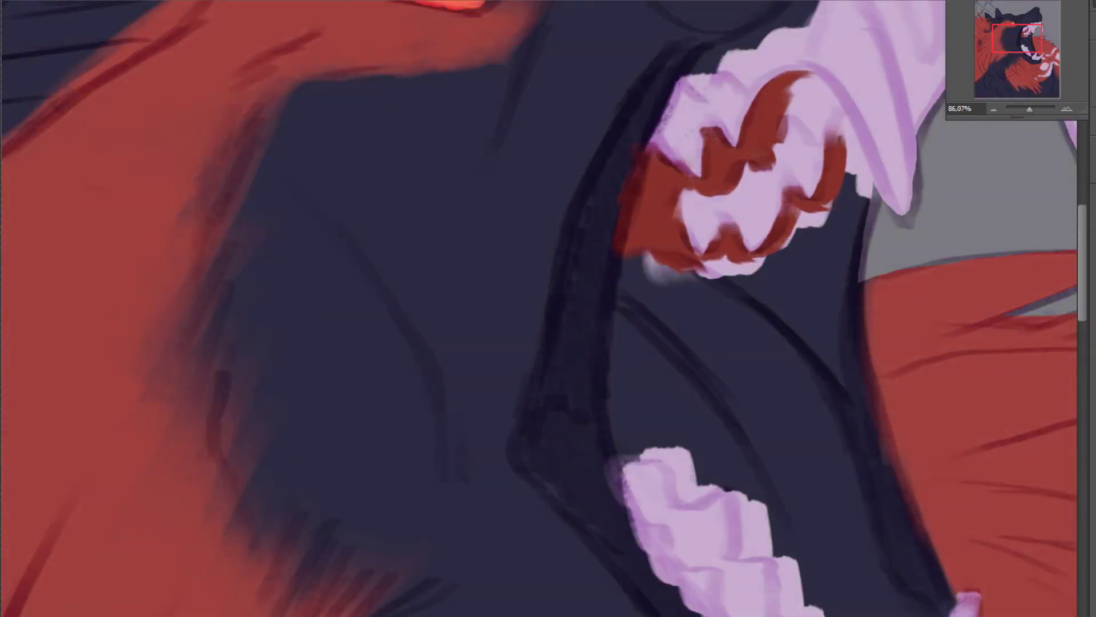
# Fill the back of the mouth and the gaps behind the large upper fang with dark red
pyautogui.moveTo(794, 82); pyautogui.dragTo(830, 148)
pyautogui.moveTo(816, 80)
pyautogui.mouseDown()
pyautogui.moveTo(862, 189)
pyautogui.moveTo(785, 260)
pyautogui.mouseUp()
pyautogui.moveTo(754, 262)
pyautogui.mouseDown()
pyautogui.moveTo(694, 277)
pyautogui.moveTo(822, 340)
pyautogui.mouseUp()
pyautogui.scroll(4, 800, 320)
pyautogui.moveTo(867, 208); pyautogui.dragTo(919, 365)
pyautogui.moveTo(925, 329); pyautogui.dragTo(975, 270)
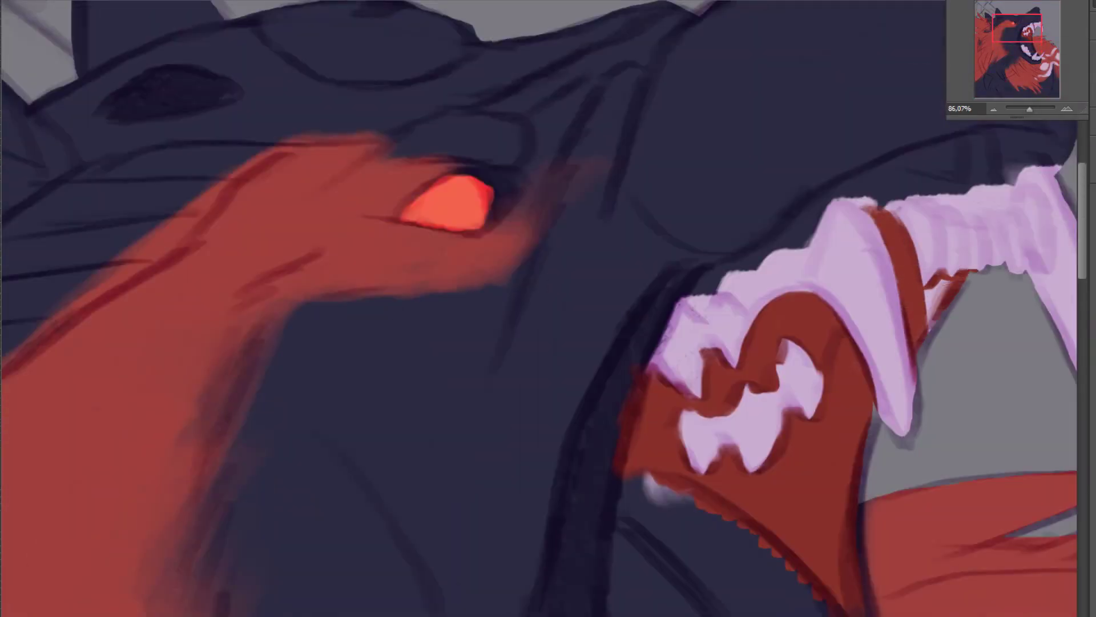
# Paint the upper gums salmon pink along the inside of the lip and around the bases of the upper teeth
pyautogui.moveTo(706, 314); pyautogui.dragTo(700, 277)
pyautogui.moveTo(708, 286)
pyautogui.mouseDown()
pyautogui.moveTo(791, 231)
pyautogui.moveTo(561, 244)
pyautogui.mouseUp()
pyautogui.moveTo(542, 254); pyautogui.dragTo(803, 174)
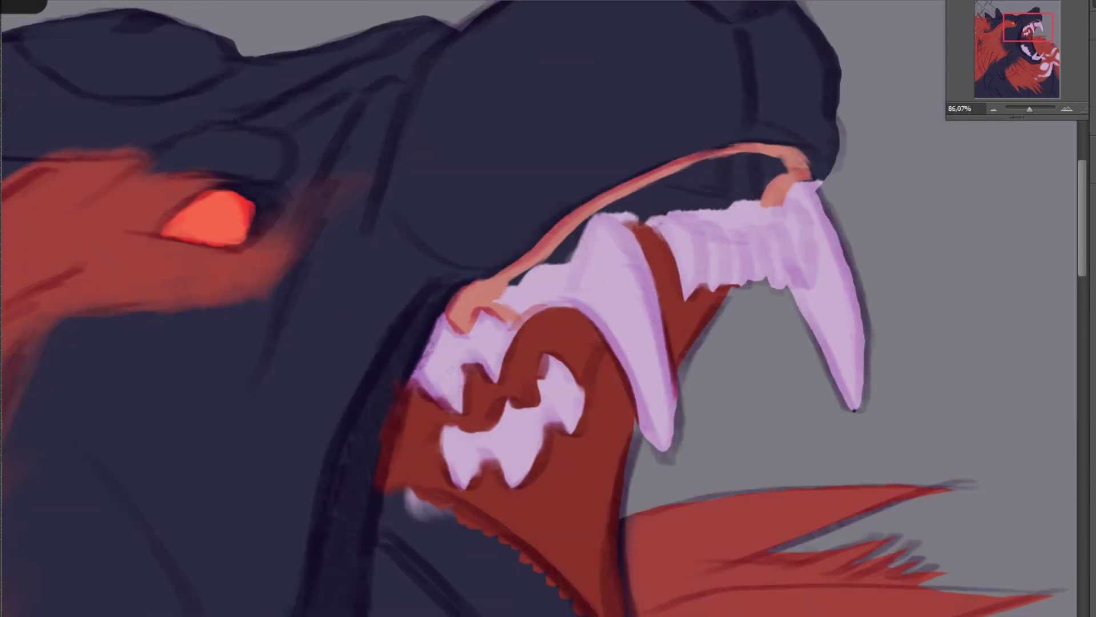
pyautogui.moveTo(514, 324); pyautogui.dragTo(571, 303)
pyautogui.moveTo(571, 300); pyautogui.dragTo(595, 220)
pyautogui.moveTo(554, 257); pyautogui.dragTo(511, 300)
pyautogui.moveTo(598, 211); pyautogui.dragTo(722, 228)
pyautogui.moveTo(731, 229); pyautogui.dragTo(777, 211)
pyautogui.moveTo(616, 211); pyautogui.dragTo(737, 220)
pyautogui.moveTo(680, 174); pyautogui.dragTo(788, 171)
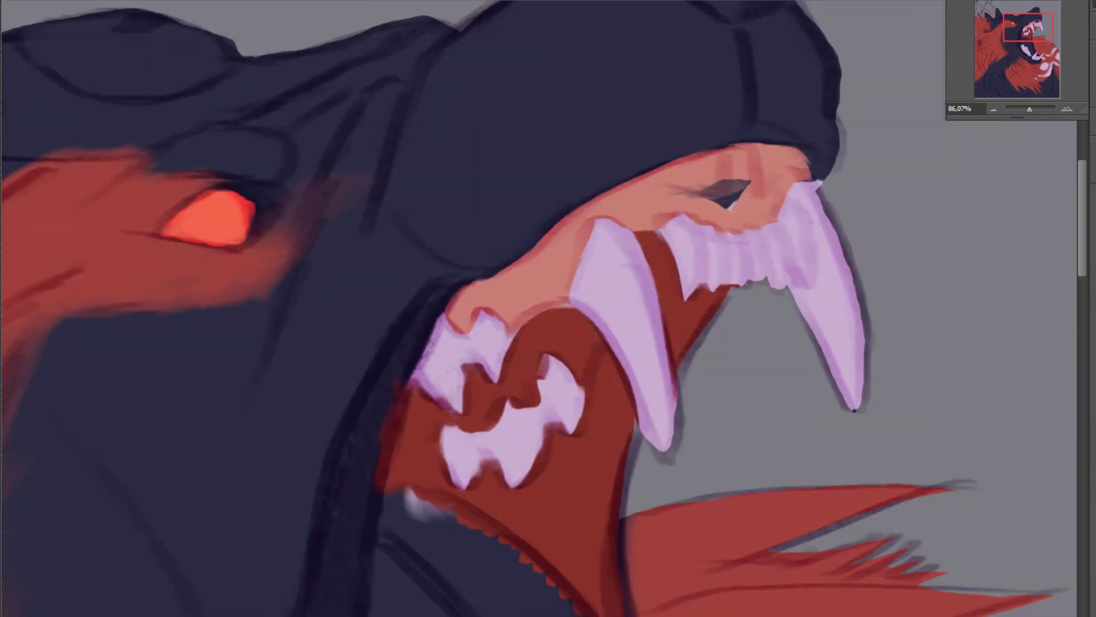
# Paint the tongue and lower mouth salmon pink around the lower teeth, and fill between the lower fangs with dark red
pyautogui.moveTo(514, 446); pyautogui.dragTo(521, 222)
pyautogui.moveTo(400, 272); pyautogui.dragTo(605, 446)
pyautogui.moveTo(588, 394); pyautogui.dragTo(639, 579)
pyautogui.moveTo(383, 320); pyautogui.dragTo(383, 463)
pyautogui.moveTo(451, 491); pyautogui.dragTo(531, 565)
pyautogui.moveTo(514, 445); pyautogui.dragTo(477, 281)
pyautogui.moveTo(389, 183); pyautogui.dragTo(531, 320)
pyautogui.moveTo(485, 257)
pyautogui.mouseDown()
pyautogui.moveTo(582, 423)
pyautogui.moveTo(577, 526)
pyautogui.mouseUp()
pyautogui.moveTo(614, 417)
pyautogui.mouseDown()
pyautogui.moveTo(646, 471)
pyautogui.moveTo(565, 554)
pyautogui.mouseUp()
pyautogui.moveTo(702, 540)
pyautogui.mouseDown()
pyautogui.moveTo(673, 421)
pyautogui.moveTo(657, 440)
pyautogui.mouseUp()
pyautogui.moveTo(668, 439); pyautogui.dragTo(707, 434)
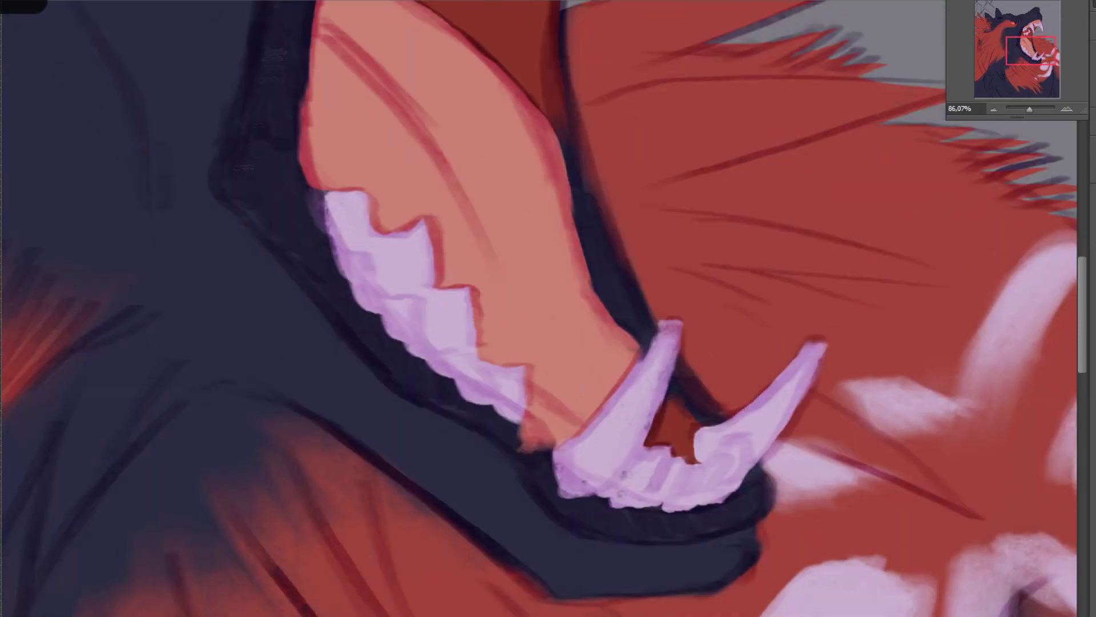
# Paint the near lip almost black from the mouth corner along the lower jaw to the chin, trimming the tooth bases
pyautogui.moveTo(268, 63); pyautogui.dragTo(246, 188)
pyautogui.moveTo(291, 166)
pyautogui.mouseDown()
pyautogui.moveTo(399, 336)
pyautogui.moveTo(497, 414)
pyautogui.mouseUp()
pyautogui.moveTo(394, 303); pyautogui.dragTo(411, 328)
pyautogui.moveTo(451, 358); pyautogui.dragTo(474, 378)
pyautogui.moveTo(266, 120)
pyautogui.mouseDown()
pyautogui.moveTo(257, 197)
pyautogui.moveTo(356, 320)
pyautogui.mouseUp()
pyautogui.moveTo(365, 308); pyautogui.dragTo(503, 411)
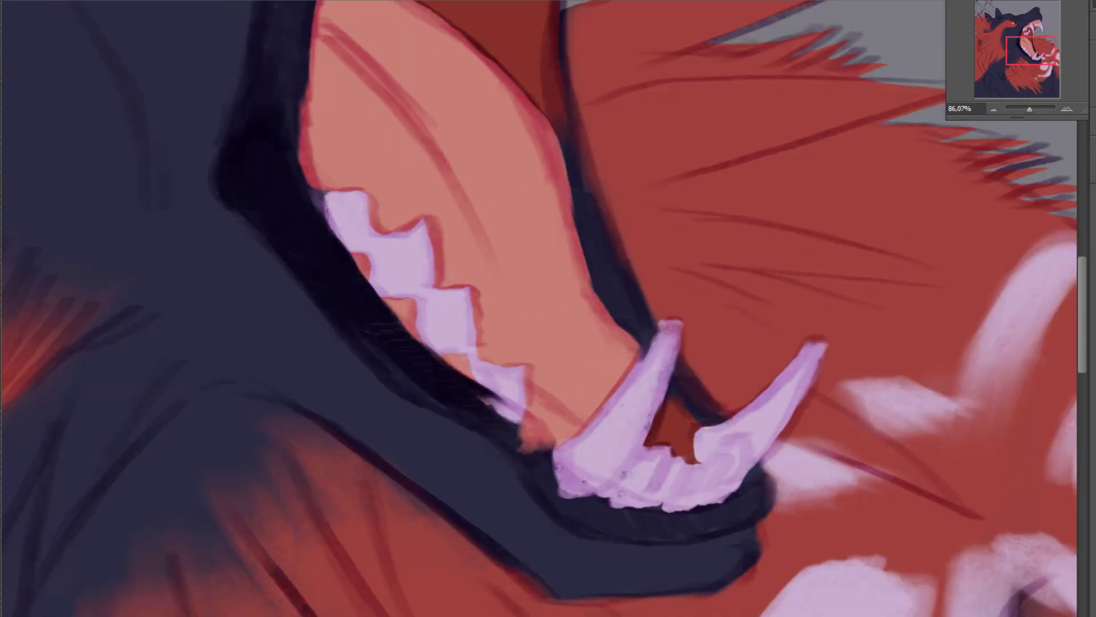
pyautogui.moveTo(343, 325)
pyautogui.mouseDown()
pyautogui.moveTo(531, 451)
pyautogui.moveTo(645, 502)
pyautogui.moveTo(763, 491)
pyautogui.mouseUp()
pyautogui.moveTo(548, 514)
pyautogui.mouseDown()
pyautogui.moveTo(765, 502)
pyautogui.moveTo(714, 534)
pyautogui.mouseUp()
pyautogui.moveTo(757, 497); pyautogui.dragTo(646, 537)
# Paint the far edge of the open mouth almost black from the upper fang down to the lower fangs
pyautogui.moveTo(679, 369); pyautogui.dragTo(720, 419)
pyautogui.moveTo(591, 263)
pyautogui.mouseDown()
pyautogui.moveTo(651, 351)
pyautogui.moveTo(641, 331)
pyautogui.mouseUp()
pyautogui.moveTo(583, 168); pyautogui.dragTo(622, 286)
pyautogui.moveTo(623, 229); pyautogui.dragTo(594, 394)
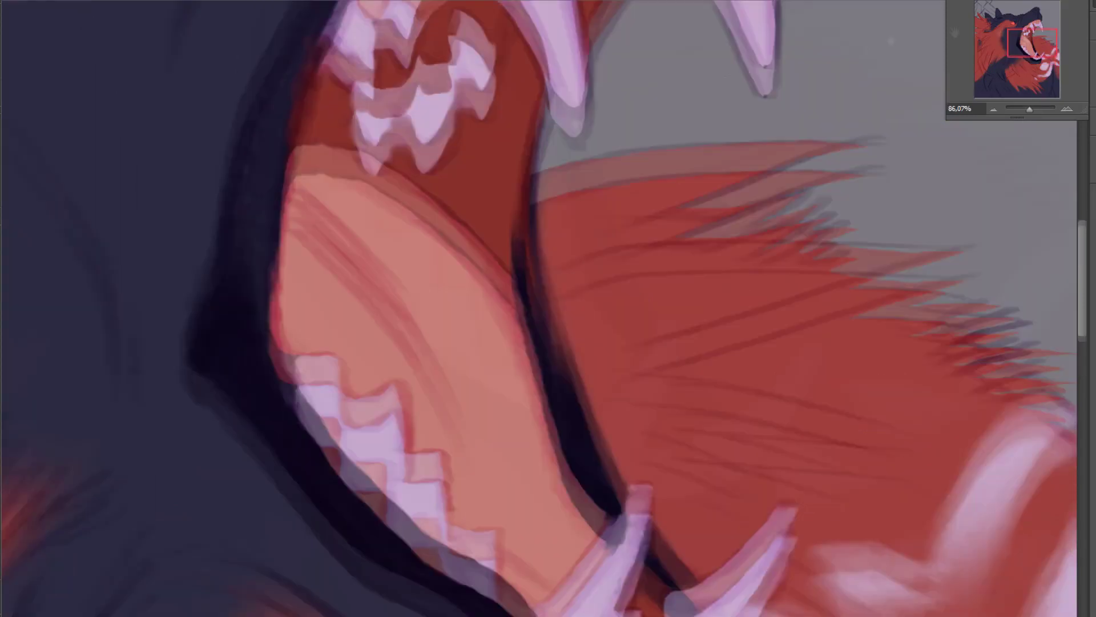
pyautogui.moveTo(538, 157); pyautogui.dragTo(518, 257)
pyautogui.moveTo(531, 229); pyautogui.dragTo(564, 379)
pyautogui.moveTo(531, 172)
pyautogui.mouseDown()
pyautogui.moveTo(553, 104)
pyautogui.moveTo(533, 273)
pyautogui.mouseUp()
pyautogui.hotkey('ctrl', 'd')
pyautogui.moveTo(565, 184); pyautogui.dragTo(542, 228)
# Darken the near side of the lip from the mouth corner up to the upper jaw
pyautogui.moveTo(488, 40); pyautogui.dragTo(277, 171)
pyautogui.moveTo(337, 131); pyautogui.dragTo(240, 319)
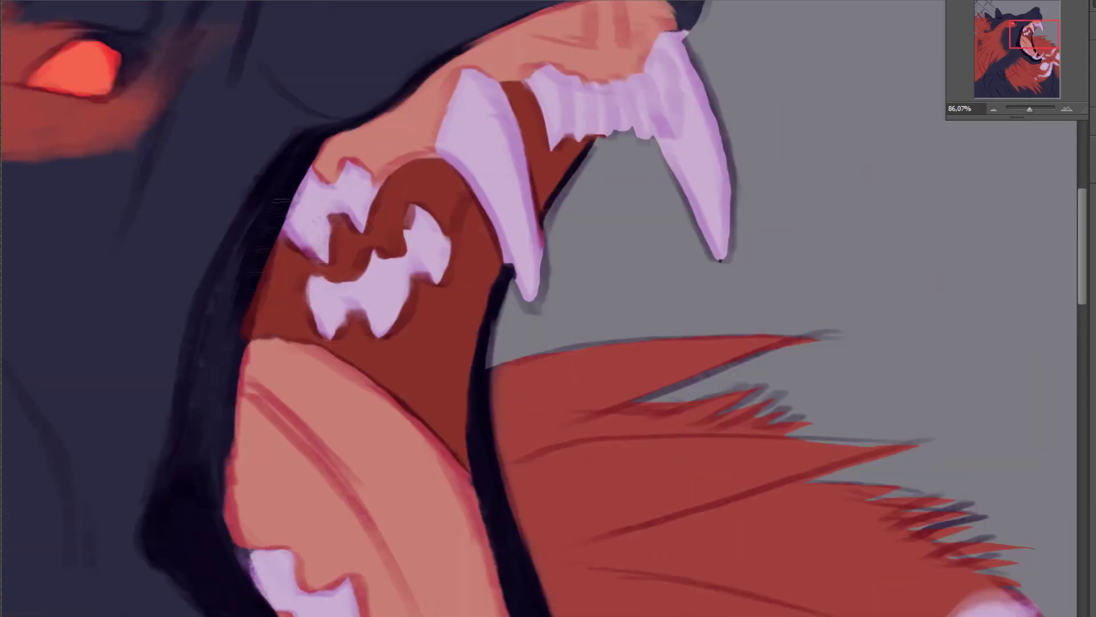
pyautogui.moveTo(274, 228); pyautogui.dragTo(219, 531)
pyautogui.moveTo(231, 257); pyautogui.dragTo(180, 451)
pyautogui.moveTo(251, 219); pyautogui.dragTo(197, 368)
# Extend the near-black lip line along the muzzle's underside and clean up the edges around the upper fangs
pyautogui.scroll(5, 399, 285)
pyautogui.moveTo(610, 165); pyautogui.dragTo(613, 254)
pyautogui.moveTo(648, 278); pyautogui.dragTo(690, 322)
pyautogui.scroll(2, 614, 240)
pyautogui.moveTo(645, 149)
pyautogui.mouseDown()
pyautogui.moveTo(576, 222)
pyautogui.moveTo(623, 197)
pyautogui.mouseUp()
pyautogui.moveTo(582, 262); pyautogui.dragTo(651, 255)
pyautogui.scroll(-5, 685, 228)
pyautogui.scroll(6, 679, 142)
pyautogui.moveTo(526, 240); pyautogui.dragTo(543, 348)
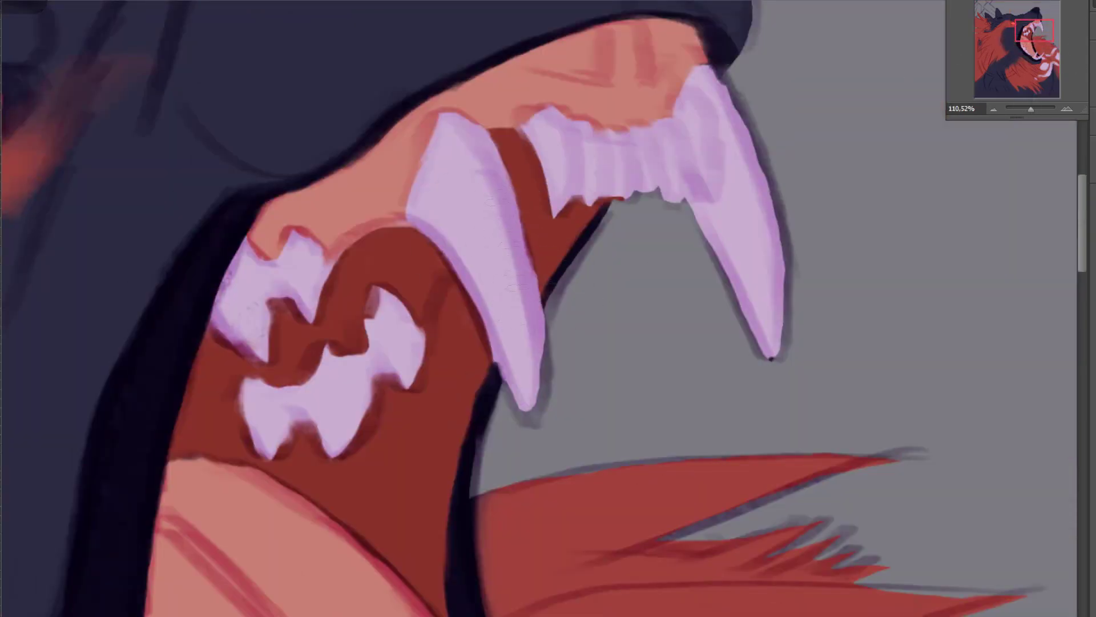
# Paint the collar band around the creature's neck in a dull mauve
pyautogui.scroll(-5, 770, 359)
pyautogui.scroll(3, 771, 359)
pyautogui.moveTo(291, 394)
pyautogui.mouseDown()
pyautogui.moveTo(345, 483)
pyautogui.moveTo(414, 489)
pyautogui.mouseUp()
pyautogui.hotkey('ctrl', 'u')
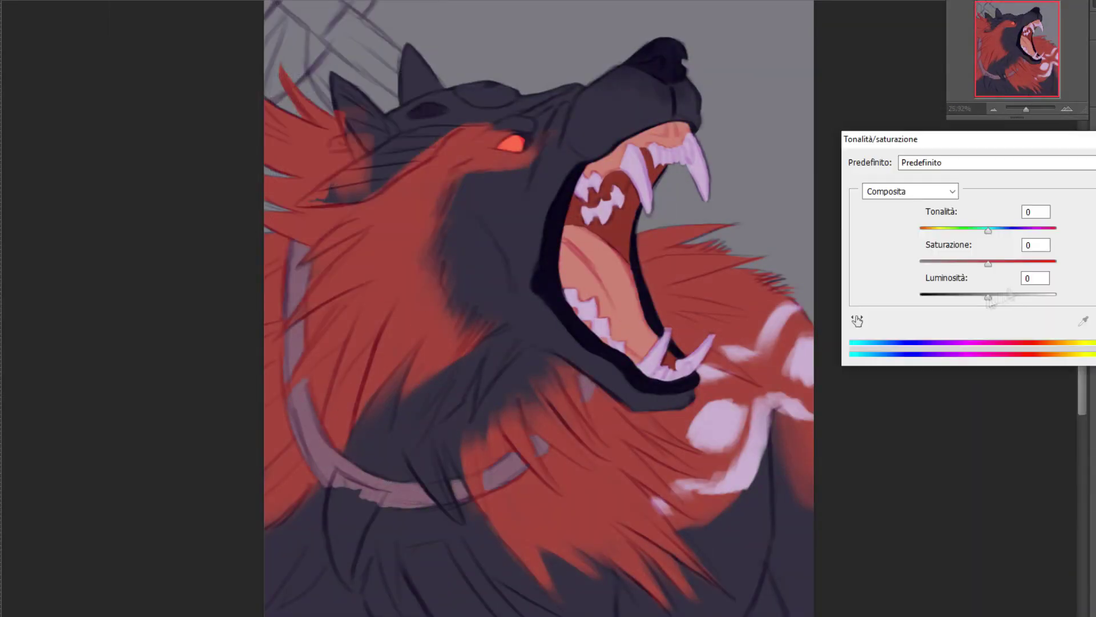
pyautogui.moveTo(988, 230); pyautogui.dragTo(1004, 230)
pyautogui.press('Escape')
# Select the collar area and apply Hue/Saturation with hue +33, saturation +33 and lightness +7
pyautogui.moveTo(602, 368); pyautogui.dragTo(610, 398)
pyautogui.hotkey('ctrl', 'u')
pyautogui.moveTo(989, 297); pyautogui.dragTo(995, 296)
pyautogui.moveTo(989, 263); pyautogui.dragTo(1006, 230)
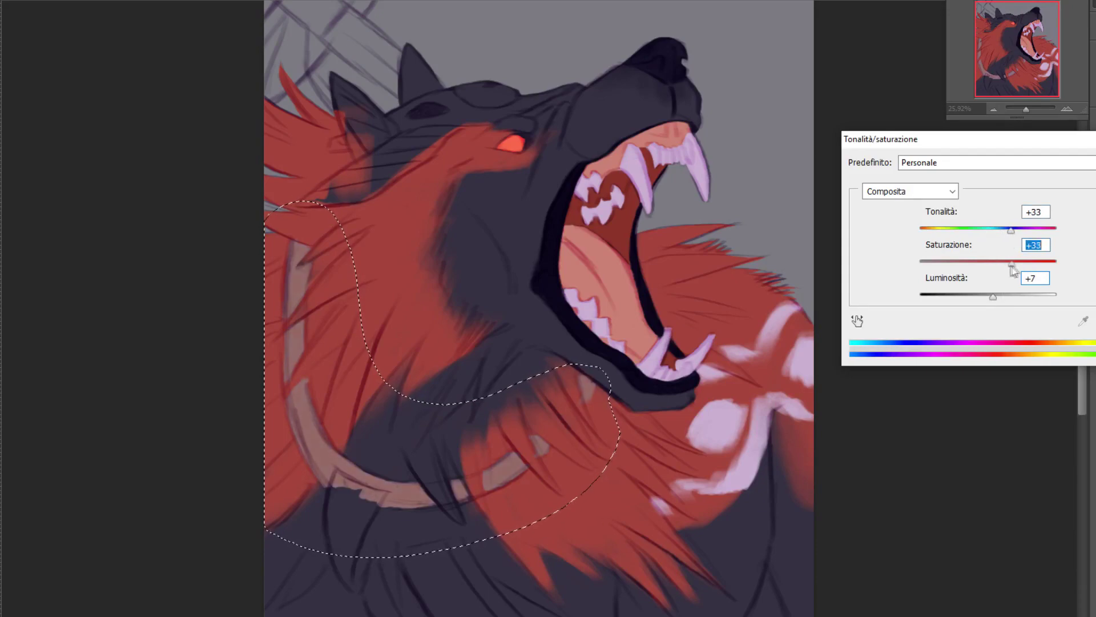
pyautogui.press('Return')
pyautogui.hotkey('ctrl', 'd')
# Touch up the collar and paint its fang pendant with a blue-to-cream blend and dark brown markings
pyautogui.hotkey('ctrl', 'y')
pyautogui.moveTo(354, 488)
pyautogui.mouseDown()
pyautogui.moveTo(347, 577)
pyautogui.moveTo(376, 496)
pyautogui.mouseUp()
pyautogui.hotkey('ctrl', 'y')
pyautogui.moveTo(342, 540); pyautogui.dragTo(348, 578)
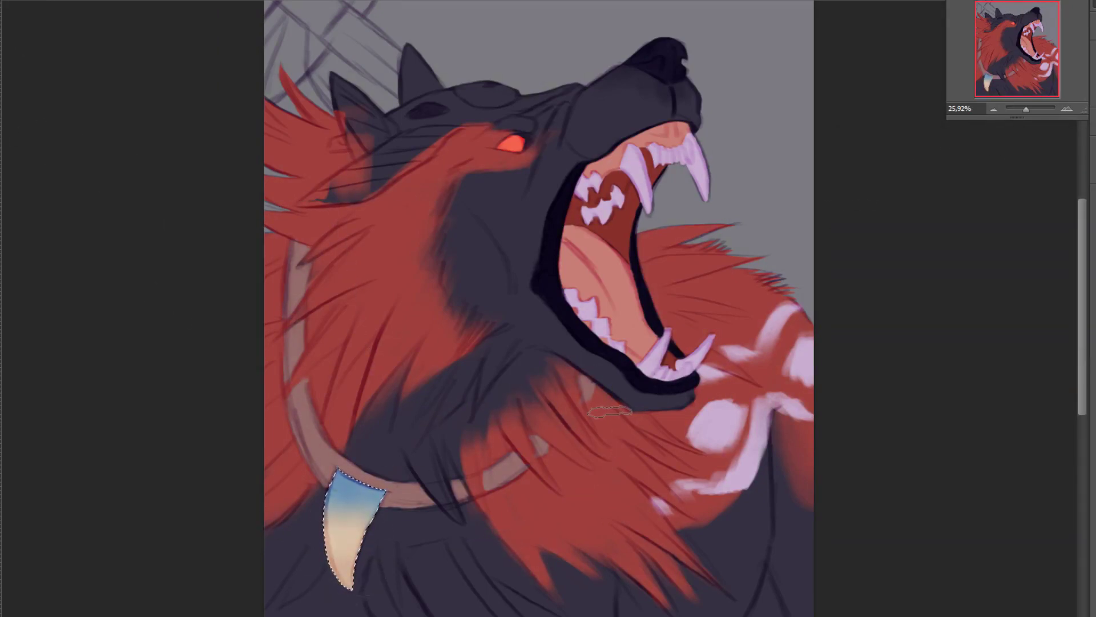
pyautogui.moveTo(327, 522); pyautogui.dragTo(361, 543)
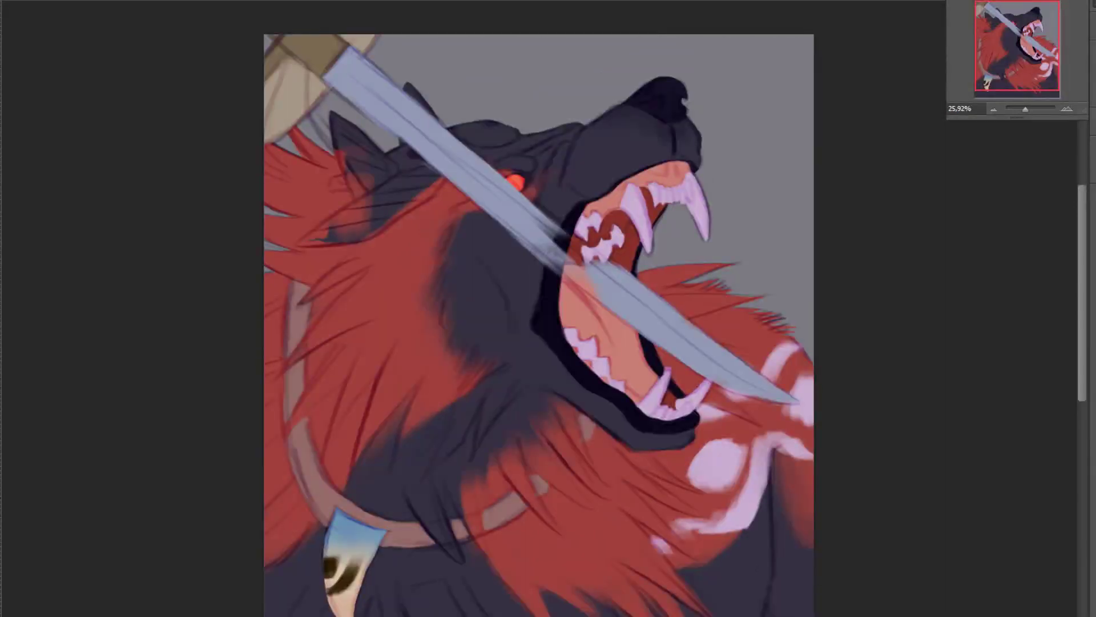
# Move the layer list beside the canvas, widen it, and add a layer mask to Gruppo 1
pyautogui.moveTo(1093, 102); pyautogui.dragTo(857, 60)
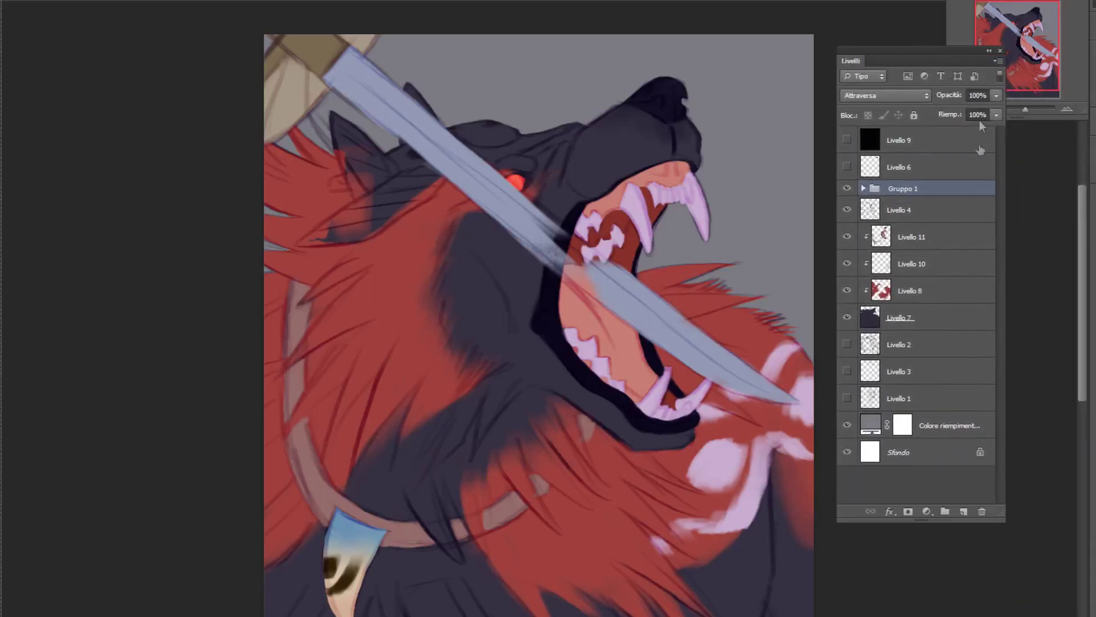
pyautogui.moveTo(1008, 348); pyautogui.dragTo(1066, 336)
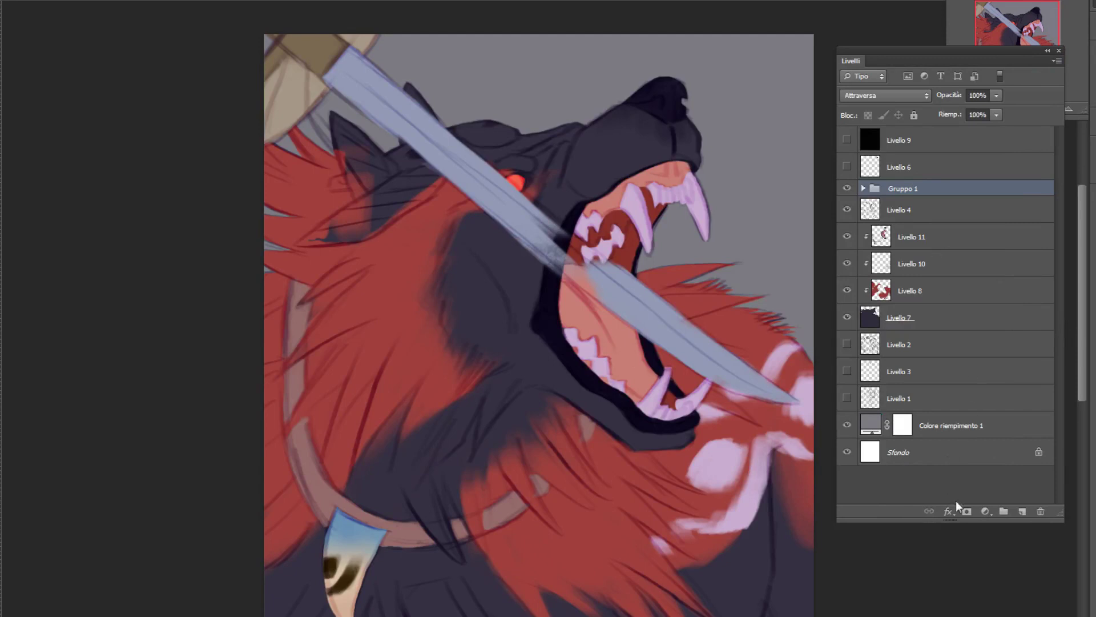
pyautogui.click(966, 512)
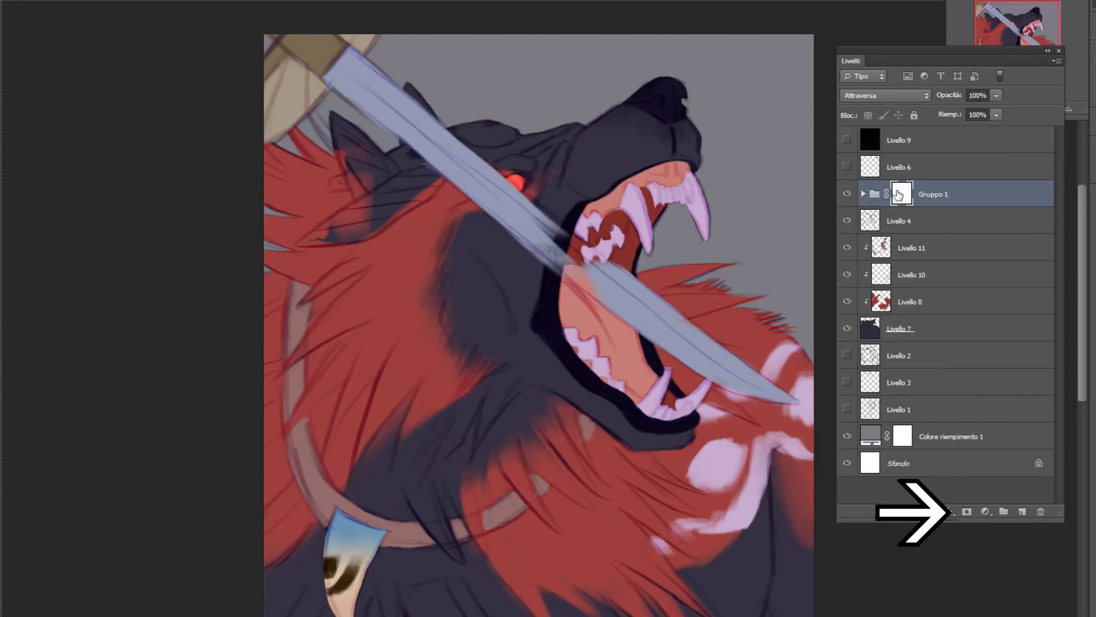
# Inspect the contents of Gruppo 1 by toggling the visibility of Livello 5 and Livello 12
pyautogui.click(864, 194)
pyautogui.click(847, 221)
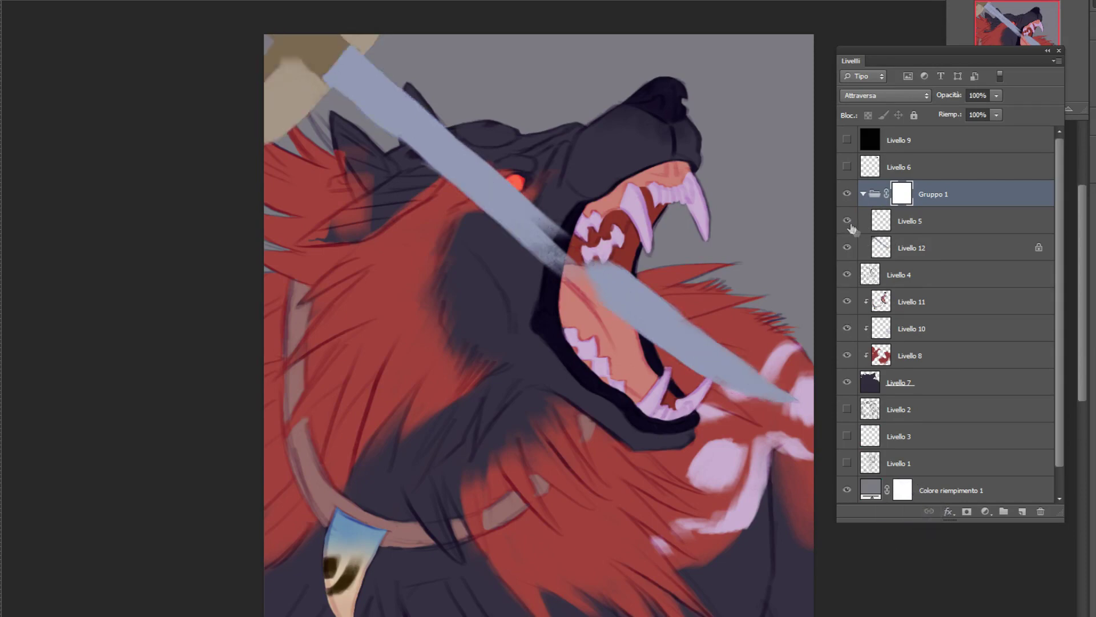
pyautogui.click(848, 247)
pyautogui.click(850, 248)
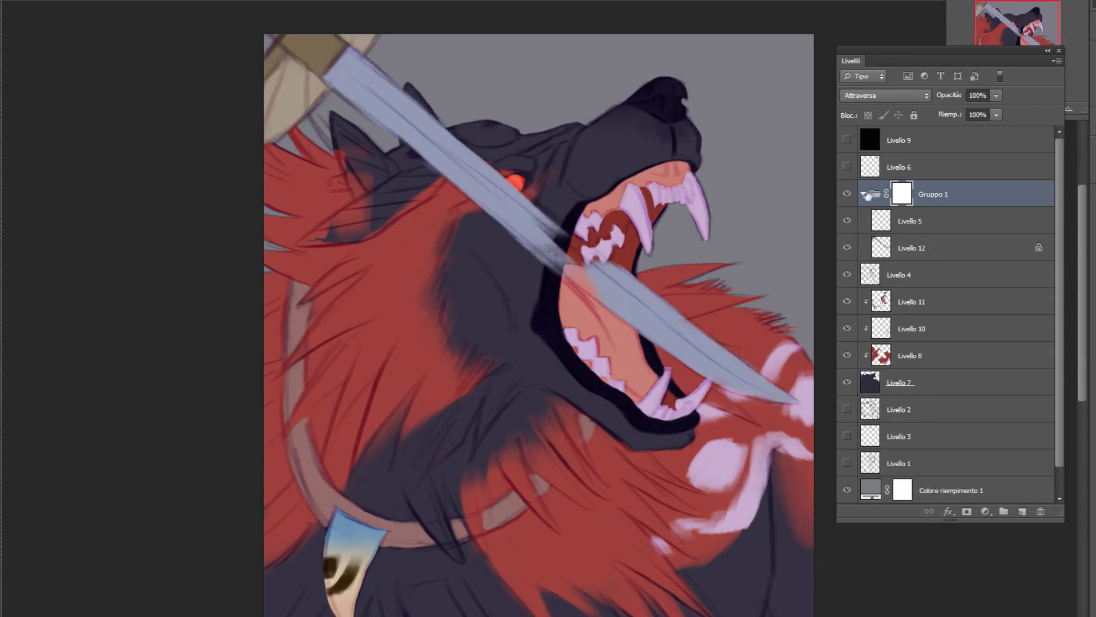
pyautogui.click(863, 193)
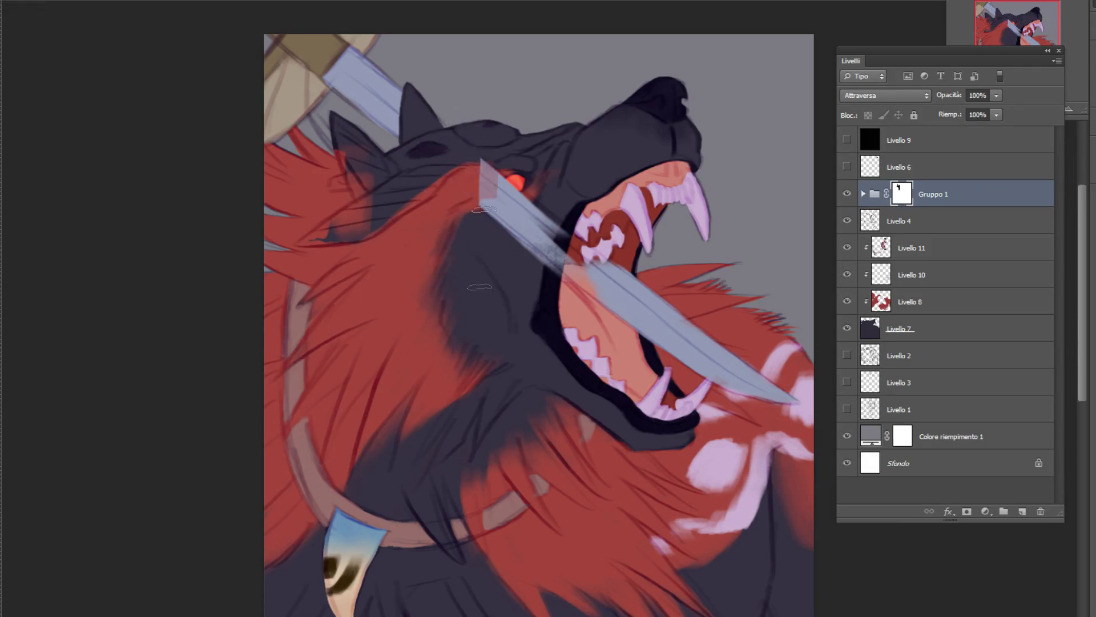
# Paint black on the Gruppo 1 mask to hide the blade where it crosses the head and open mouth
pyautogui.moveTo(508, 232)
pyautogui.mouseDown()
pyautogui.moveTo(510, 184)
pyautogui.moveTo(536, 260)
pyautogui.mouseUp()
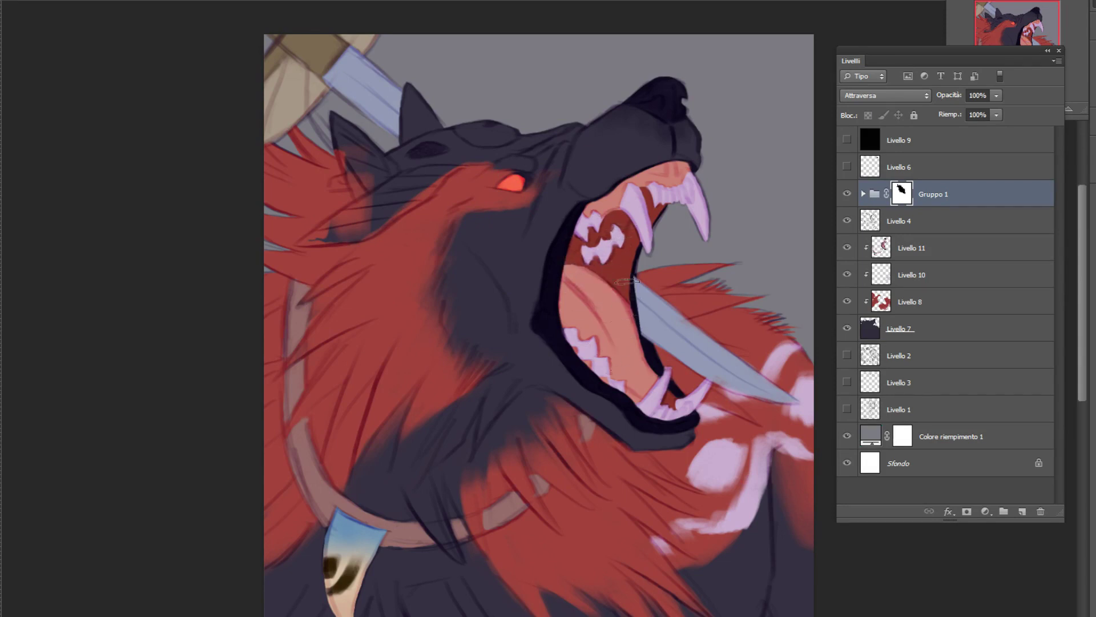
pyautogui.hotkey('ctrl', 'z')
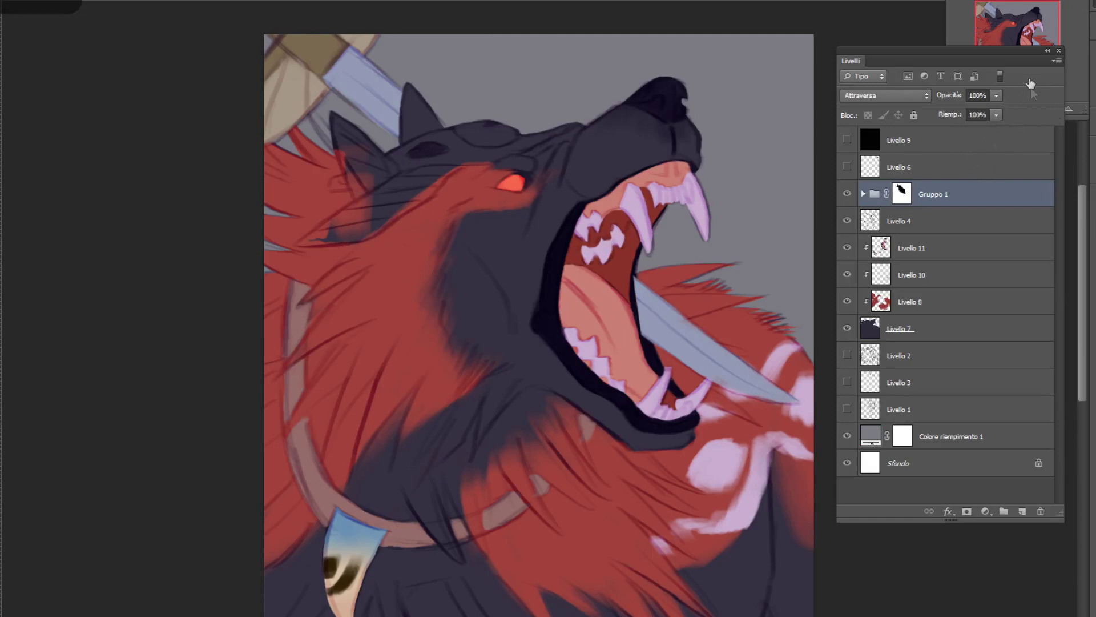
pyautogui.moveTo(969, 115); pyautogui.dragTo(964, 112)
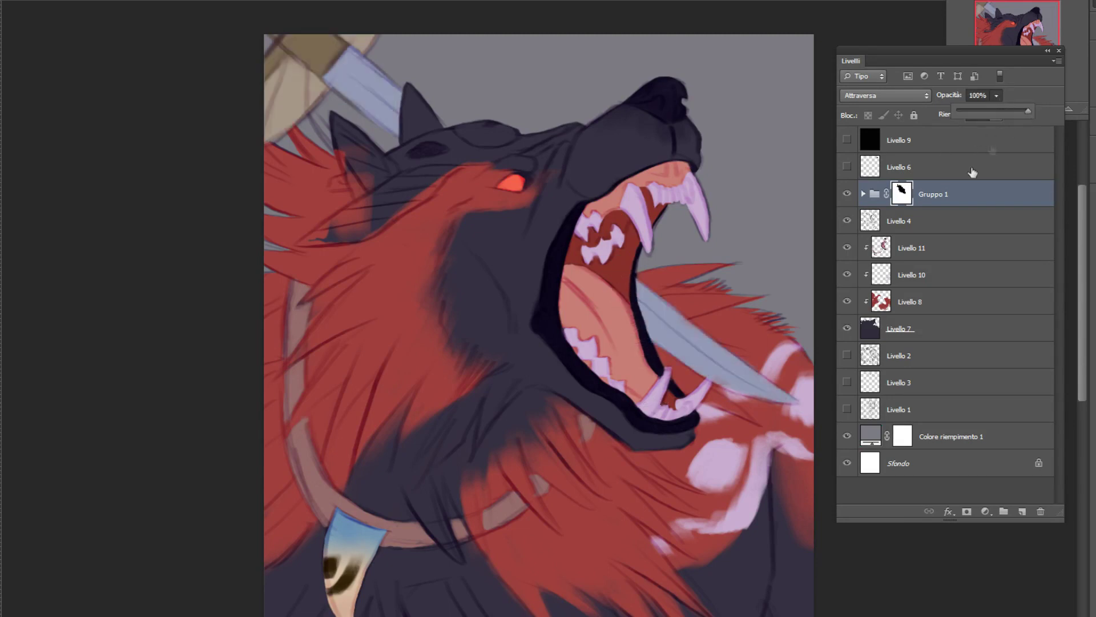
# Disable the layer mask on Gruppo 1 and enable it again
pyautogui.rightClick(902, 197)
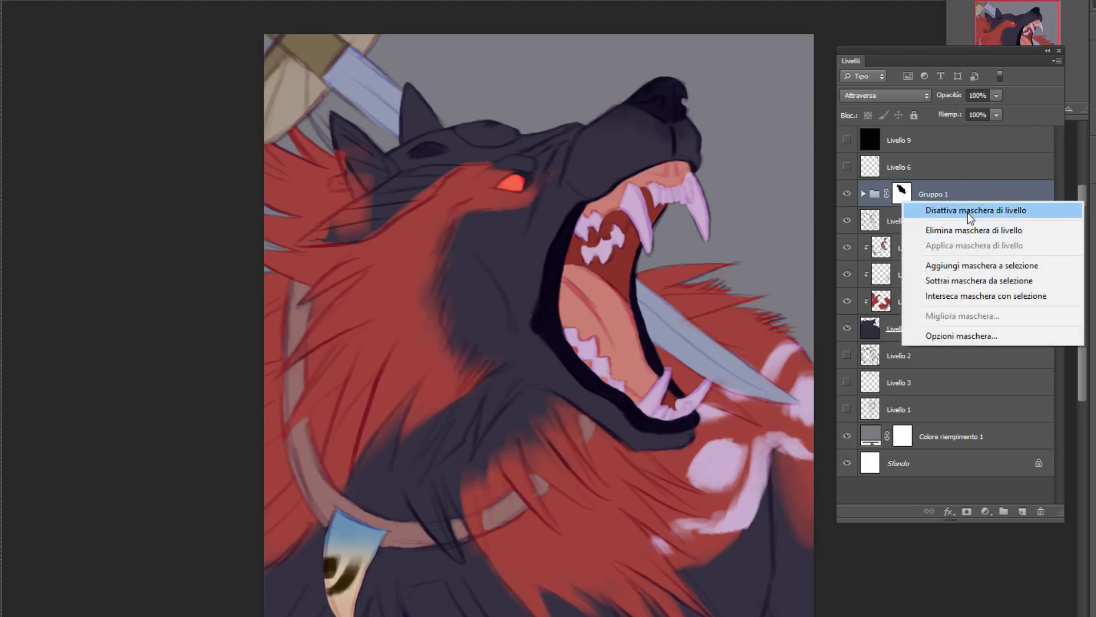
pyautogui.click(966, 210)
pyautogui.rightClick(909, 194)
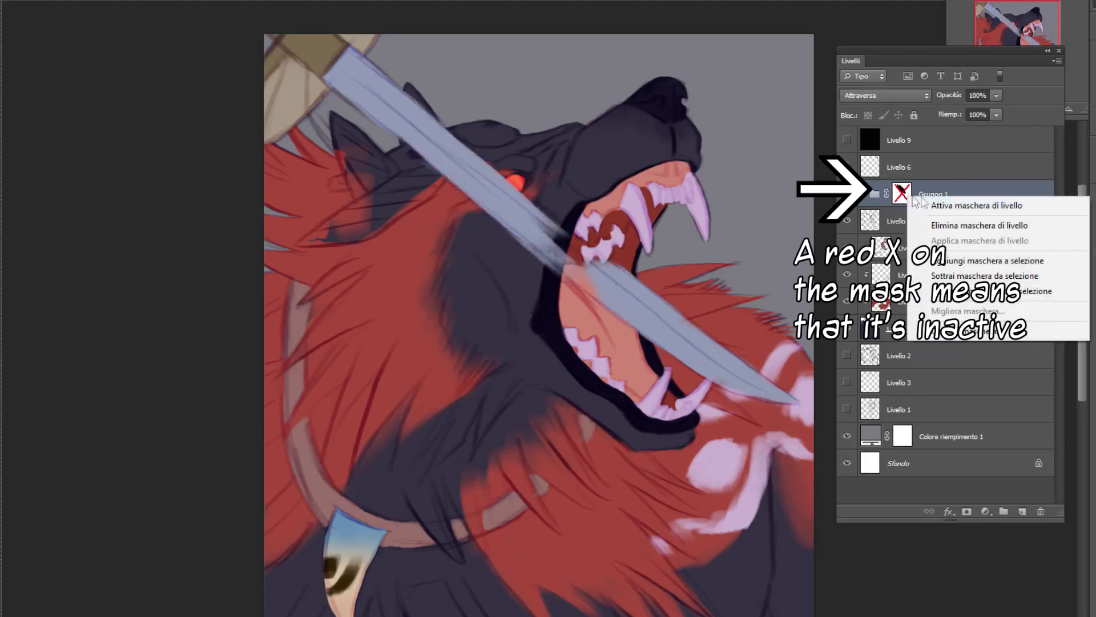
pyautogui.click(956, 210)
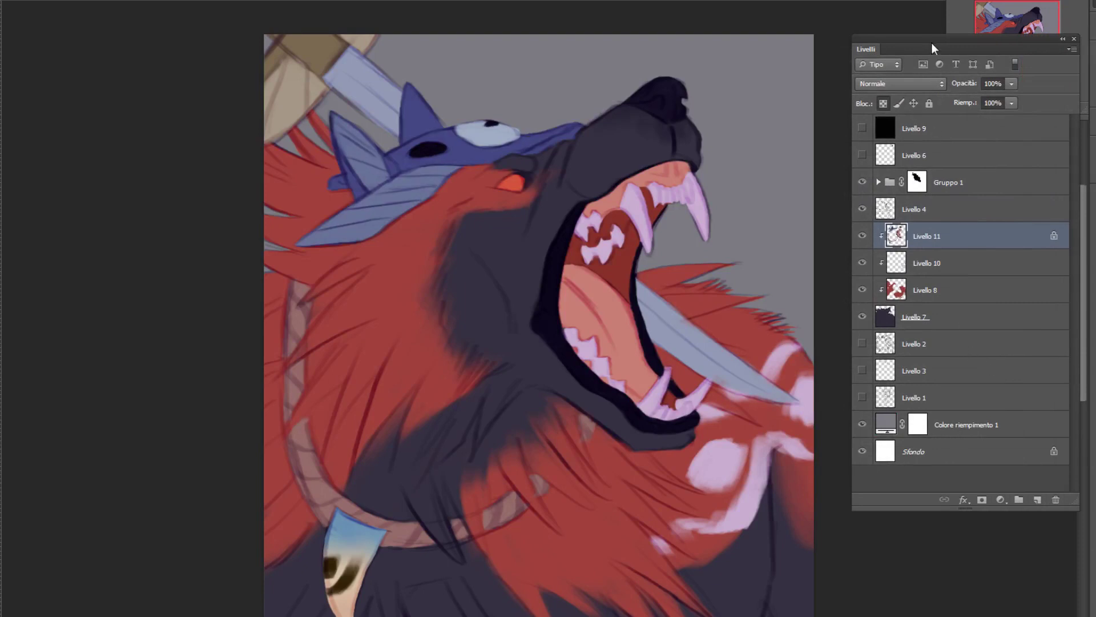
# Add a Photo Filter adjustment layer directly above Livello 11
pyautogui.moveTo(900, 38); pyautogui.dragTo(877, 37)
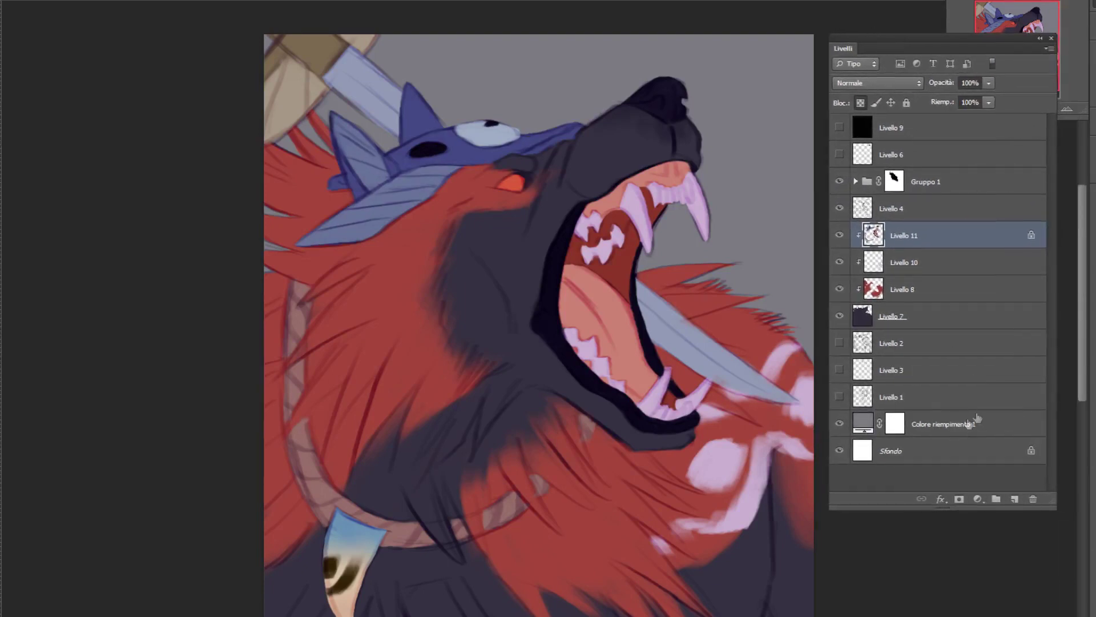
pyautogui.click(942, 498)
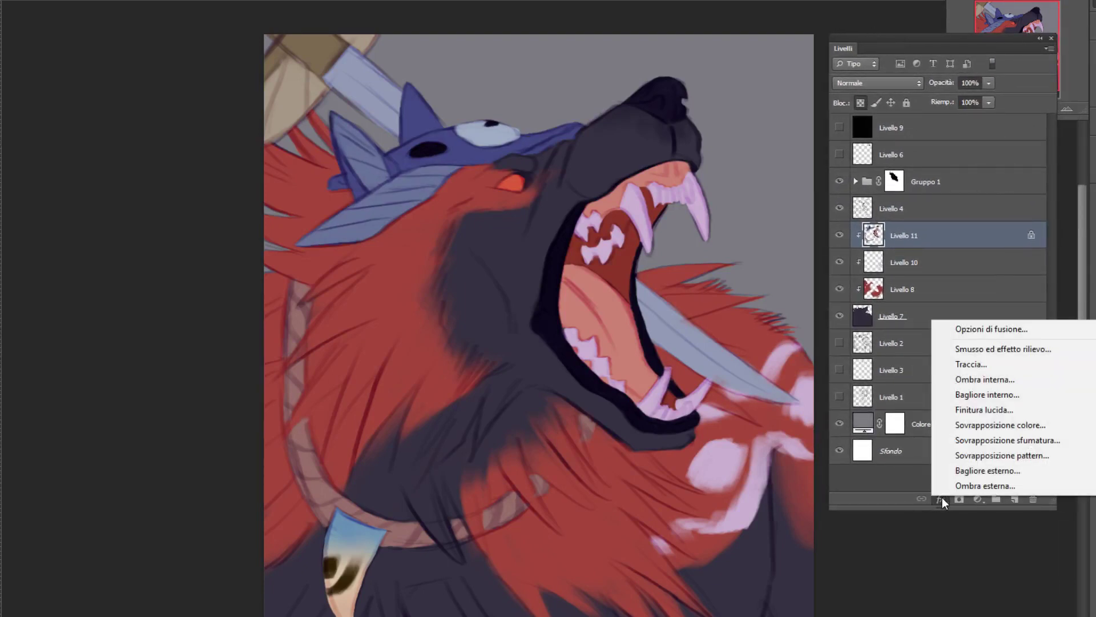
pyautogui.click(942, 498)
pyautogui.click(977, 500)
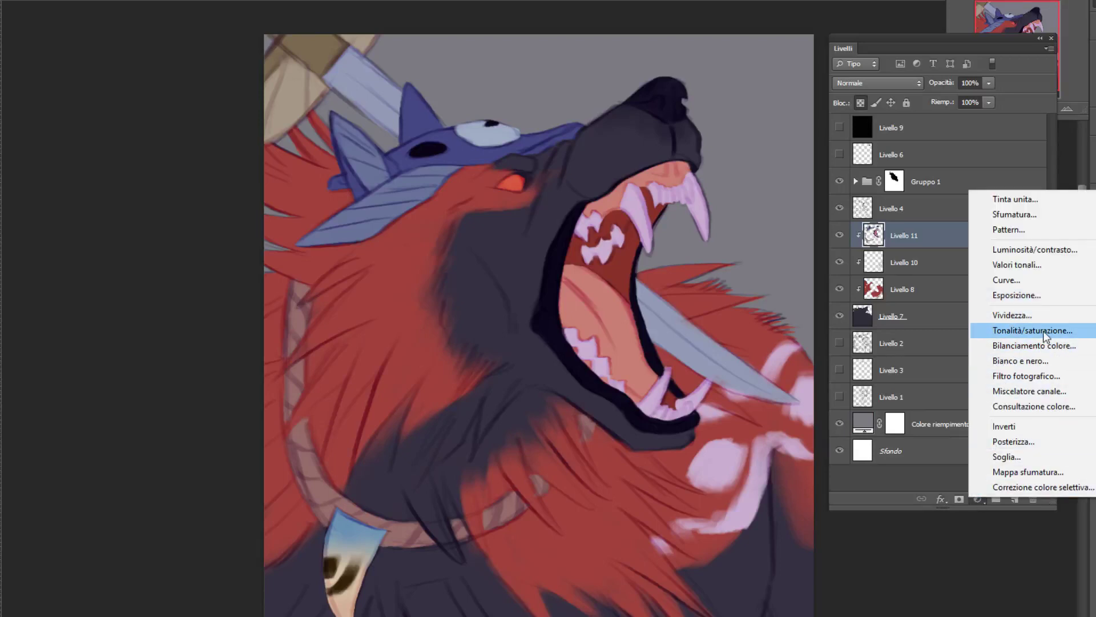
pyautogui.click(1036, 376)
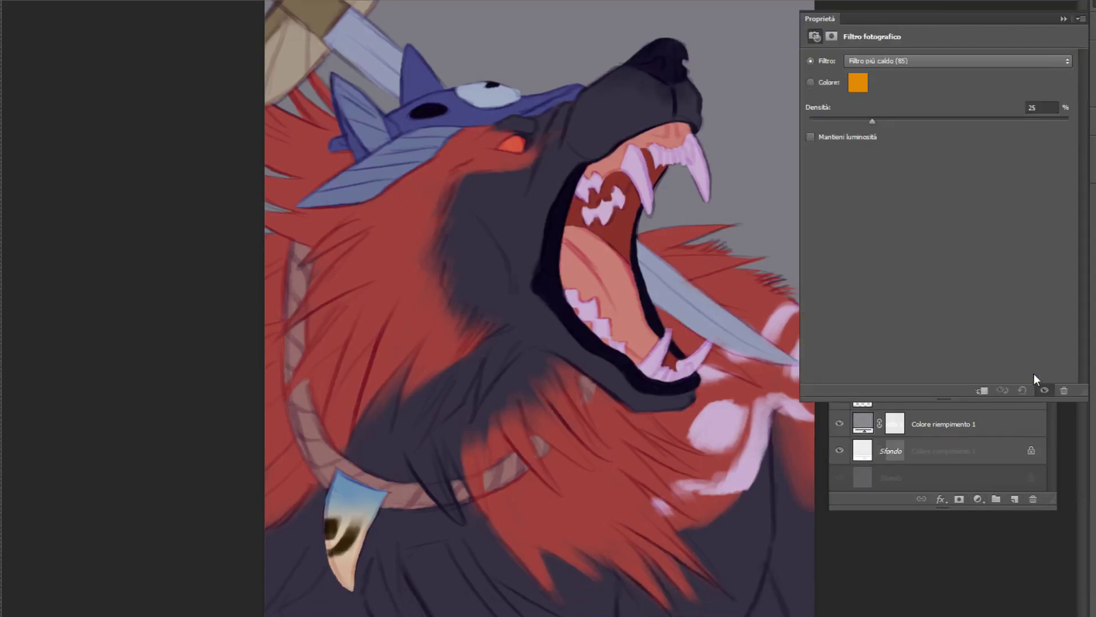
# Set the photo filter's colour to purple 673a95 and its density to 77%
pyautogui.click(858, 84)
pyautogui.click(986, 200)
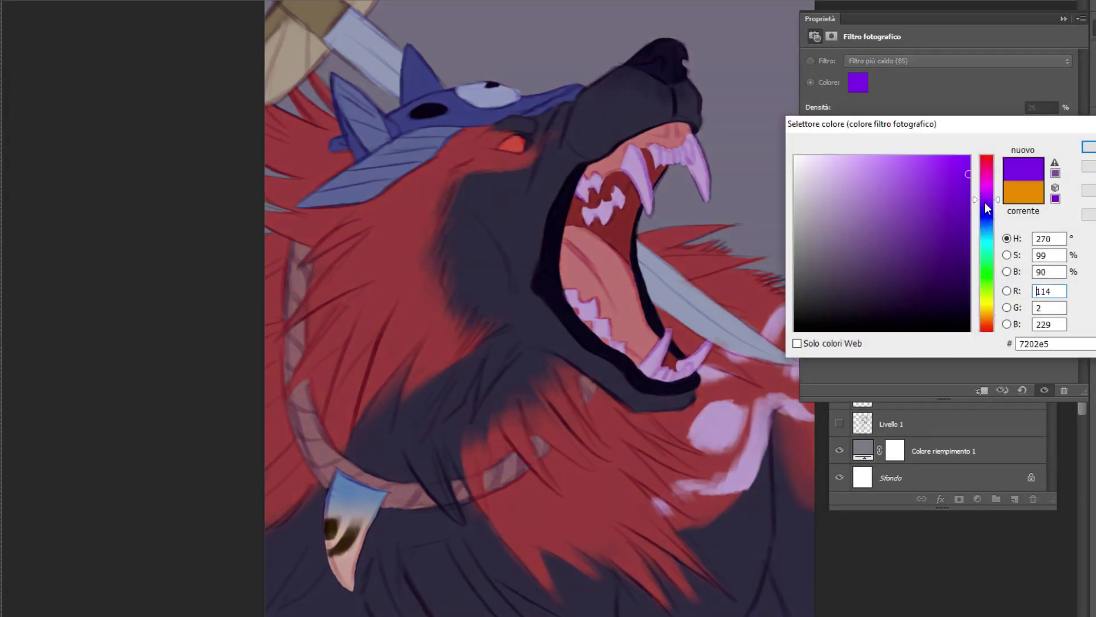
pyautogui.moveTo(875, 186); pyautogui.dragTo(900, 227)
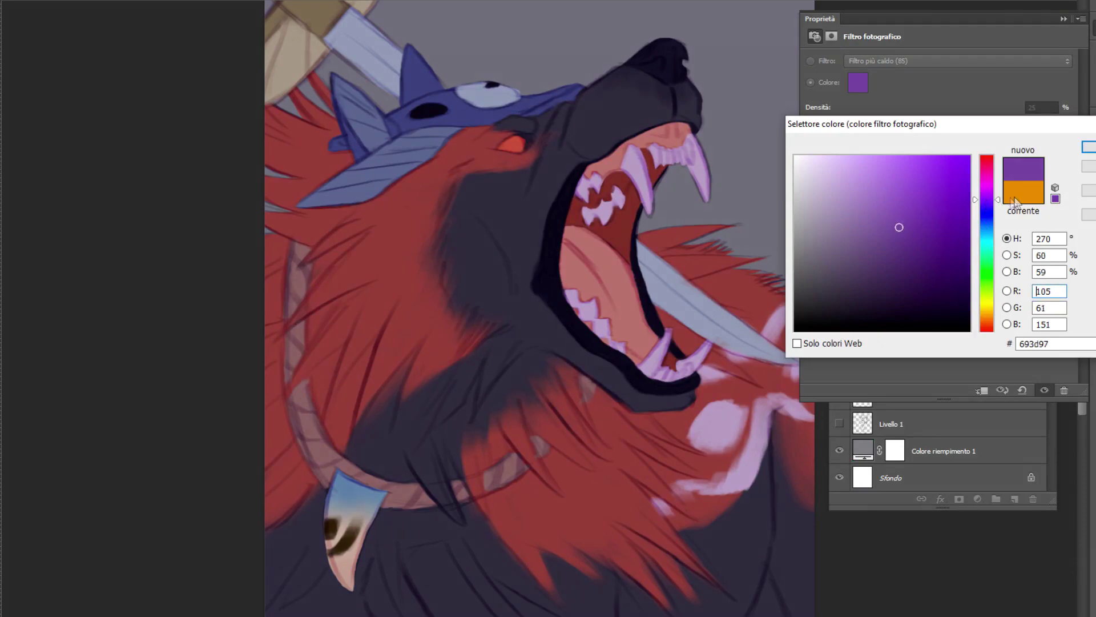
pyautogui.click(901, 227)
pyautogui.click(1087, 151)
pyautogui.moveTo(982, 121); pyautogui.dragTo(1014, 121)
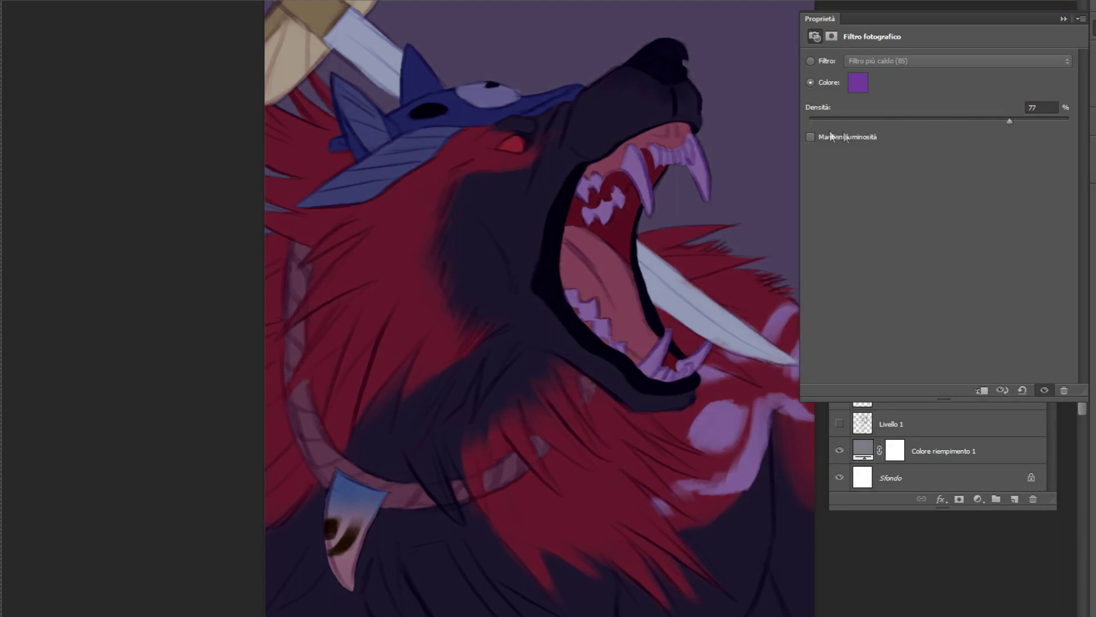
# Compare the photo filter with luminosity preservation on and off, leaving it off
pyautogui.click(811, 137)
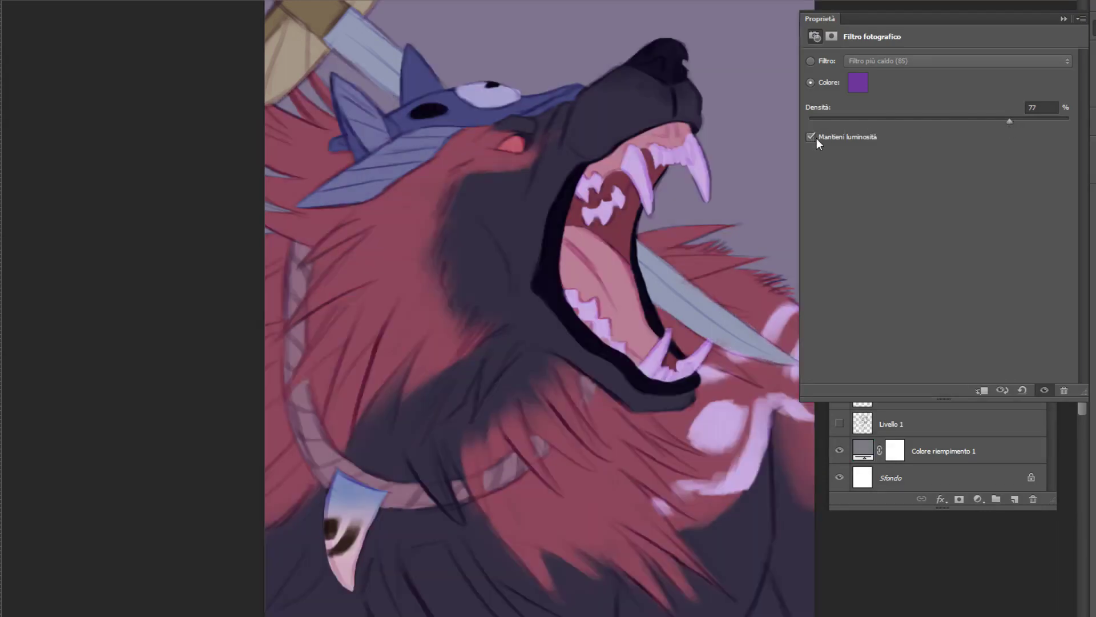
pyautogui.click(813, 138)
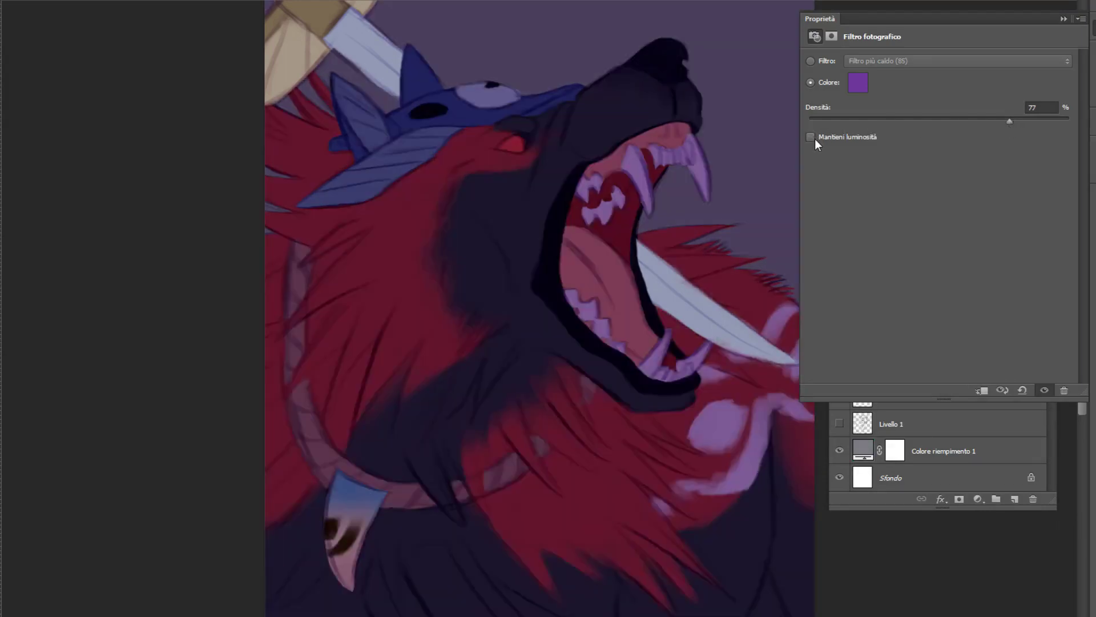
pyautogui.click(817, 137)
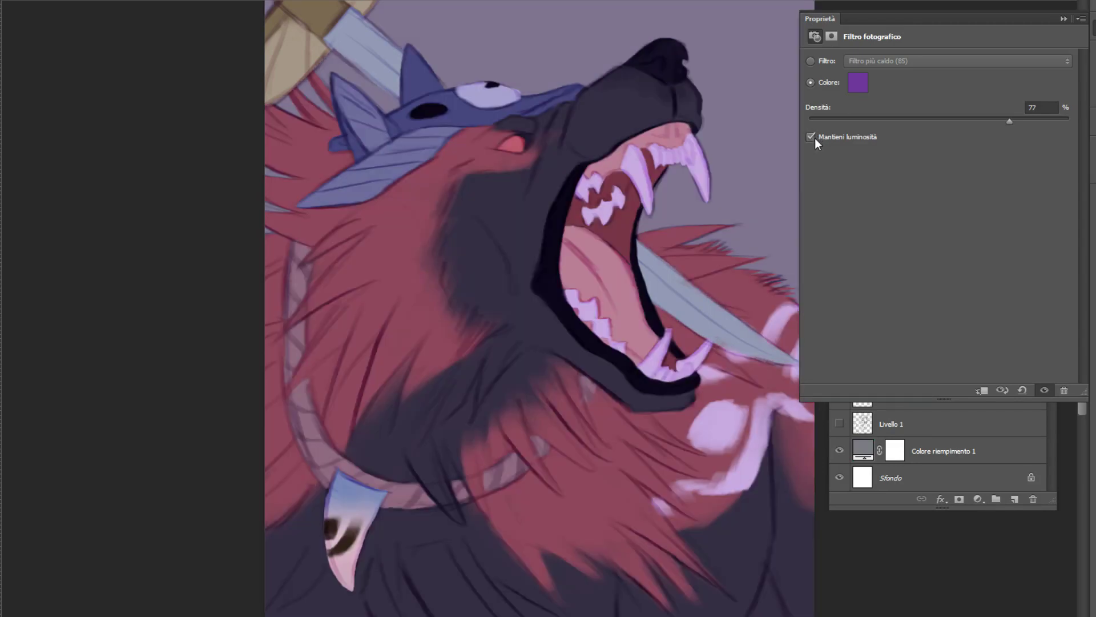
pyautogui.click(814, 138)
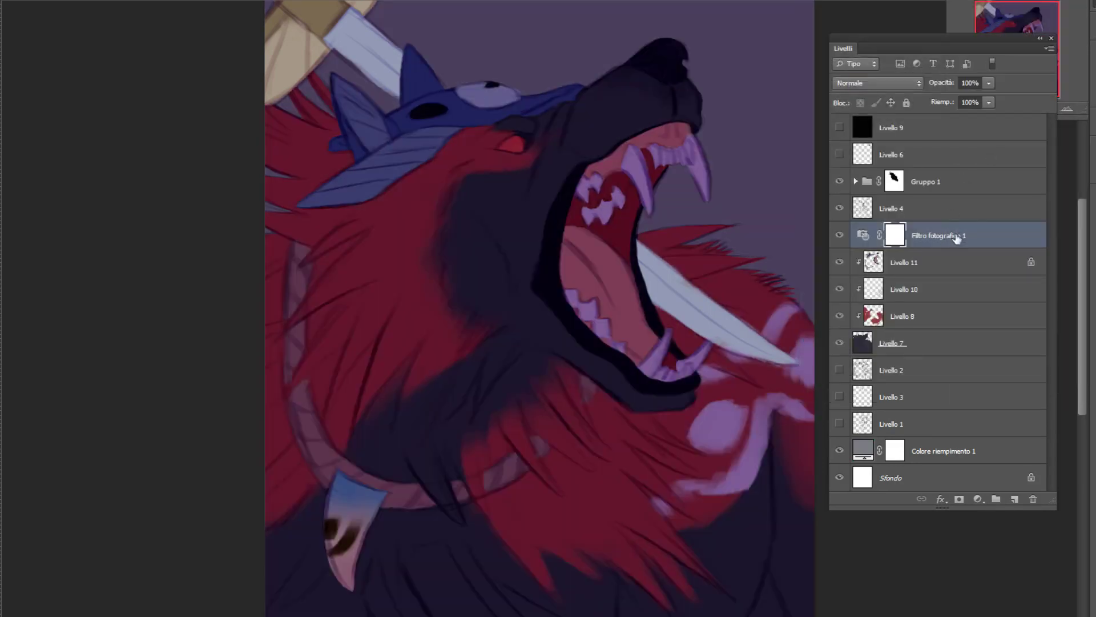
# Create a clipping mask so the photo filter affects only the creature's colour layers
pyautogui.rightClick(949, 236)
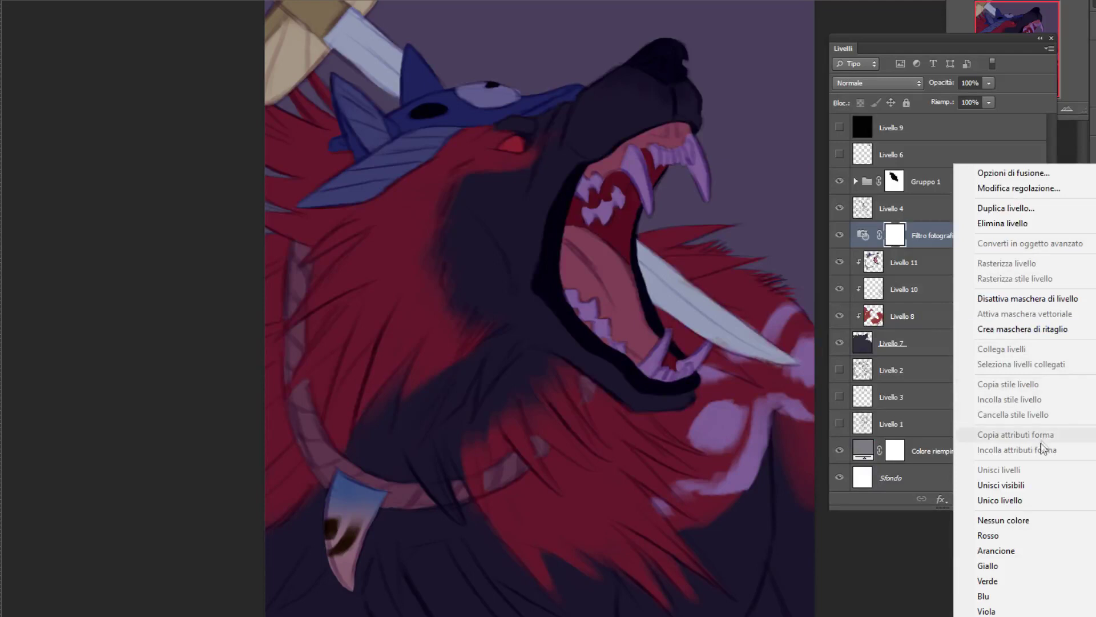
pyautogui.click(1057, 329)
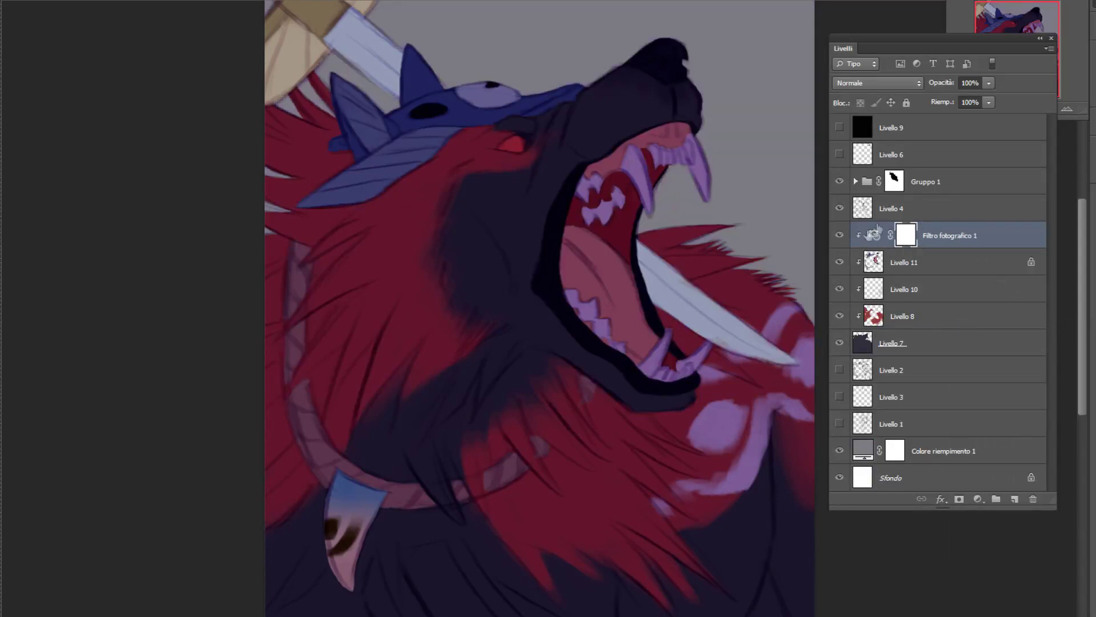
# Change the photo filter's colour to blue 4a5696 and set its density to 68%
pyautogui.doubleClick(875, 232)
pyautogui.click(859, 82)
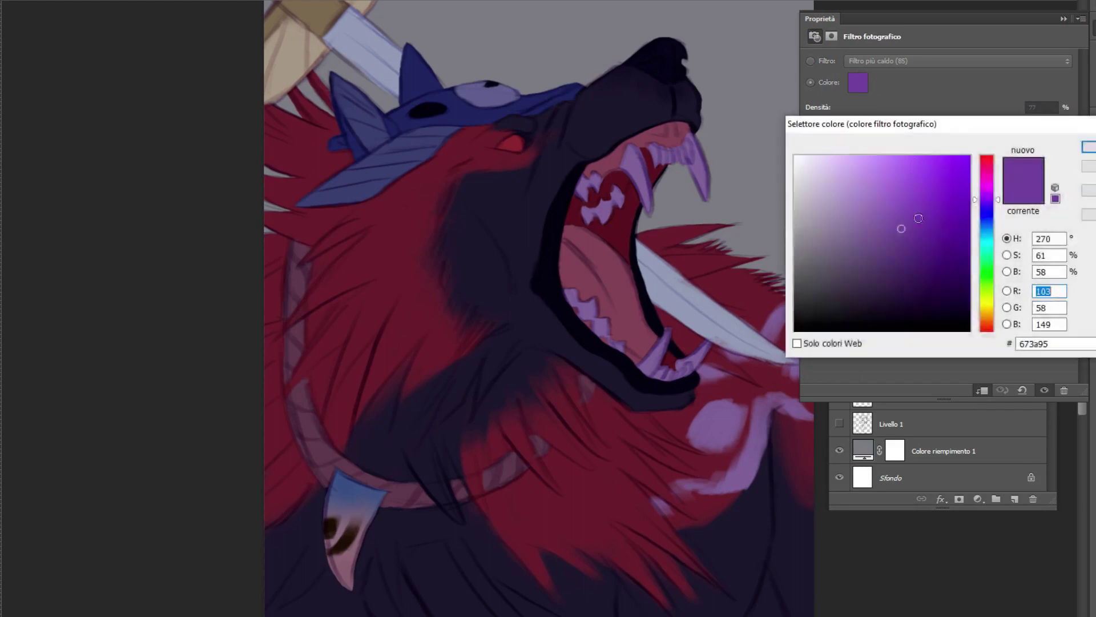
pyautogui.moveTo(900, 225)
pyautogui.mouseDown()
pyautogui.moveTo(918, 220)
pyautogui.moveTo(906, 239)
pyautogui.moveTo(880, 236)
pyautogui.mouseUp()
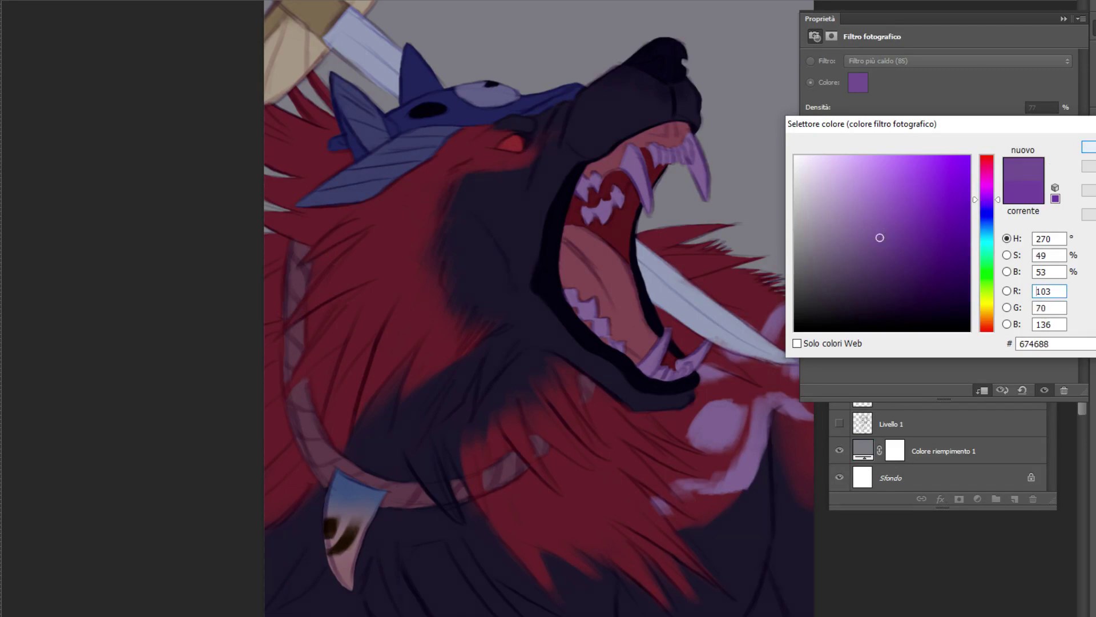
pyautogui.press('Return')
pyautogui.click(858, 84)
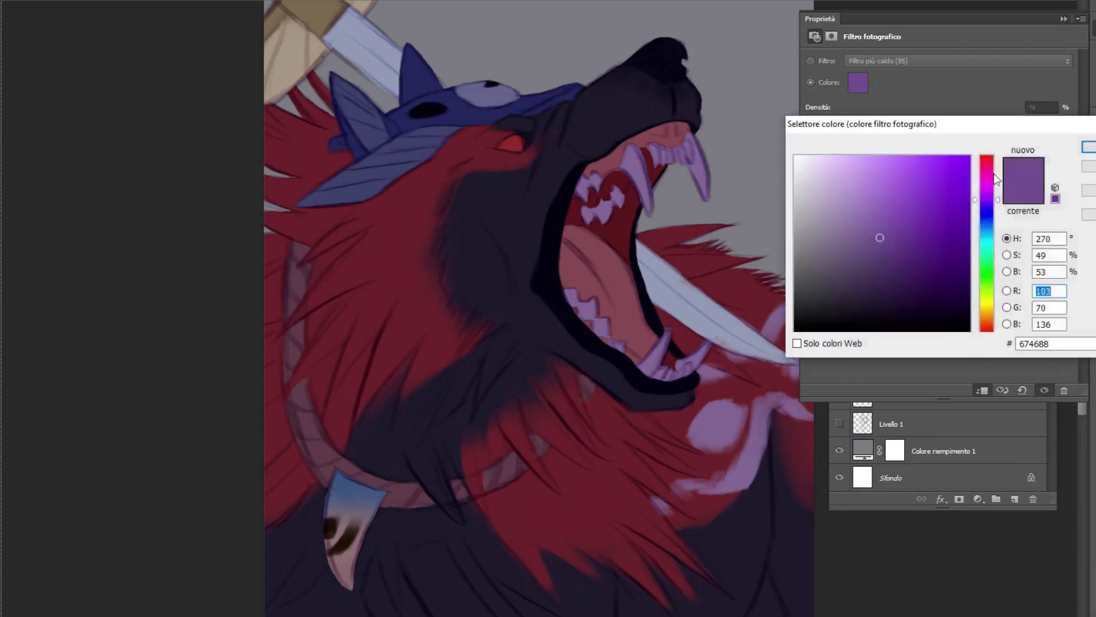
pyautogui.write('75')
pyautogui.moveTo(991, 240); pyautogui.dragTo(989, 218)
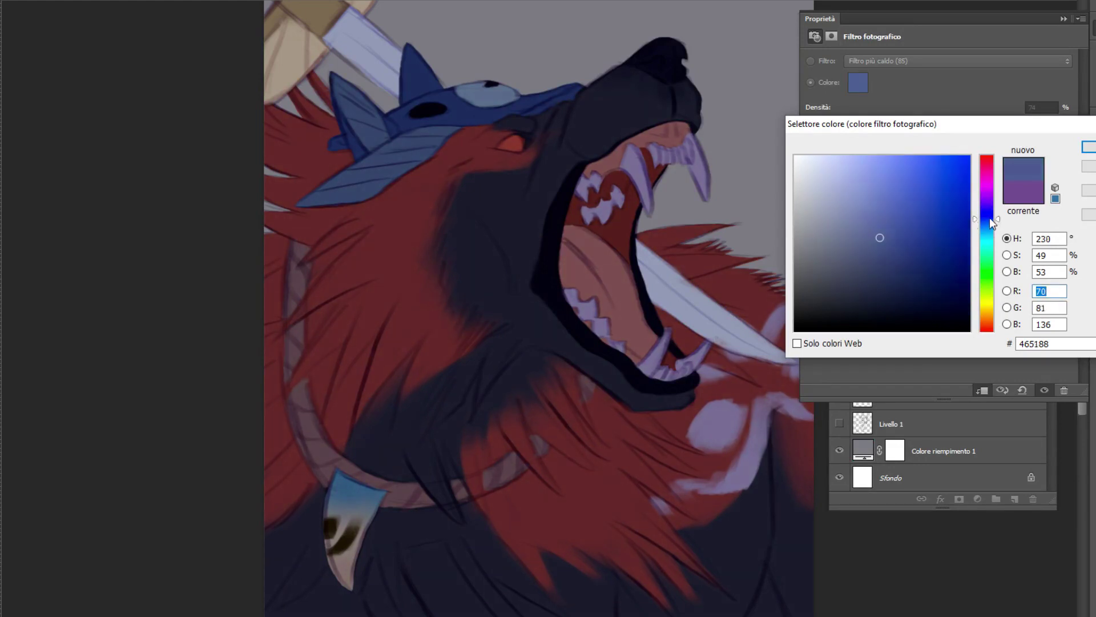
pyautogui.click(884, 227)
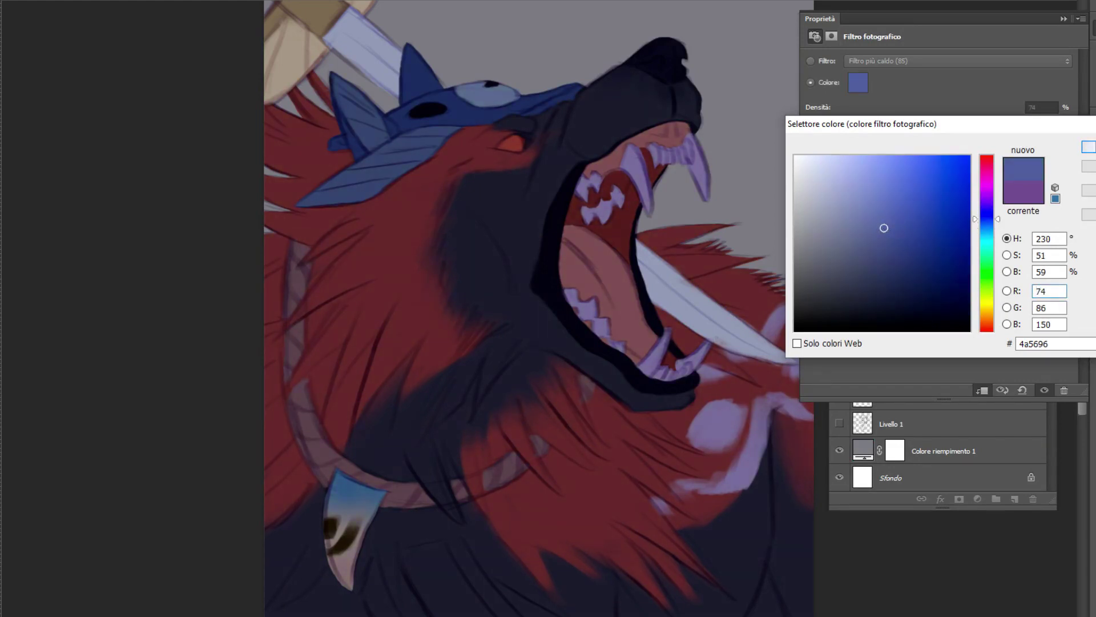
pyautogui.click(1089, 147)
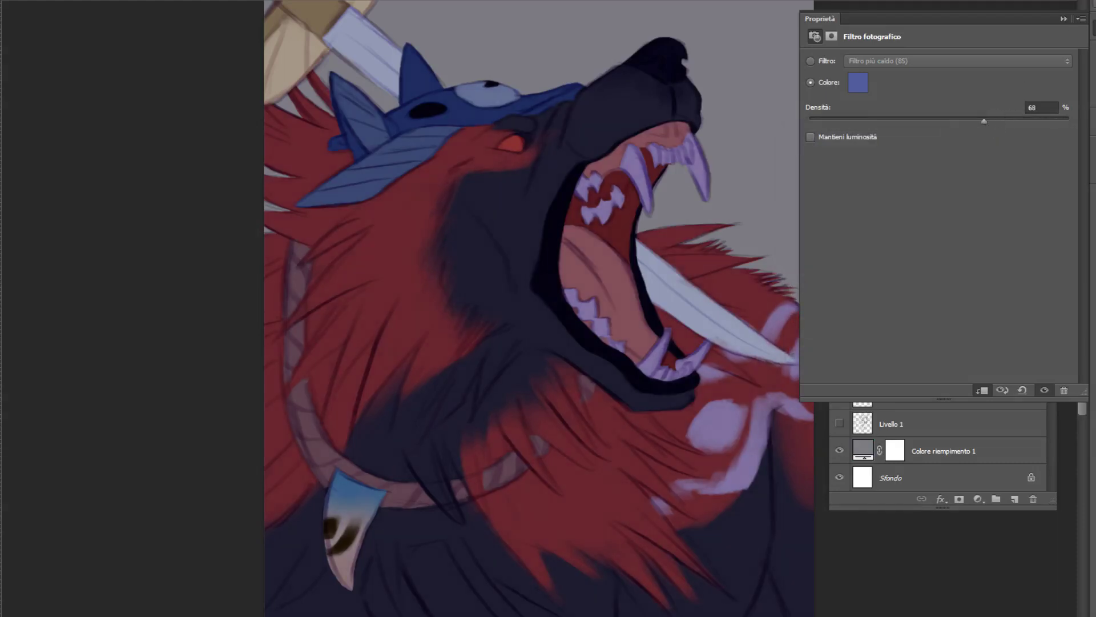
# Compare the creature with and without the photo filter by hiding and showing its layer
pyautogui.click(1064, 19)
pyautogui.click(848, 235)
pyautogui.click(841, 235)
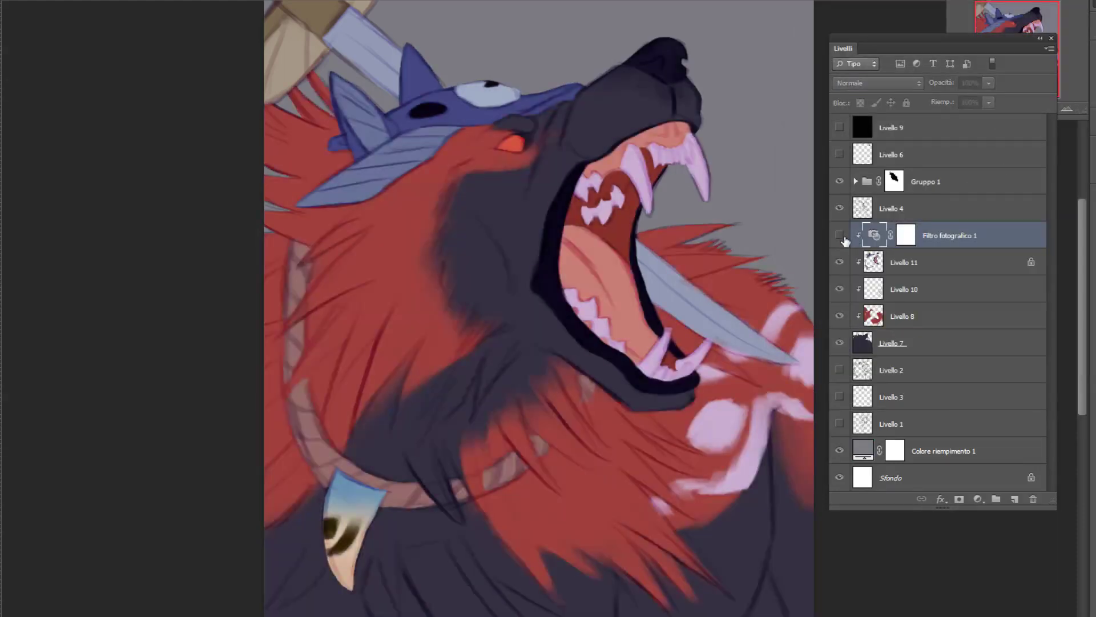
pyautogui.click(840, 235)
# Invert the photo filter's layer mask to black and return it to white
pyautogui.click(909, 237)
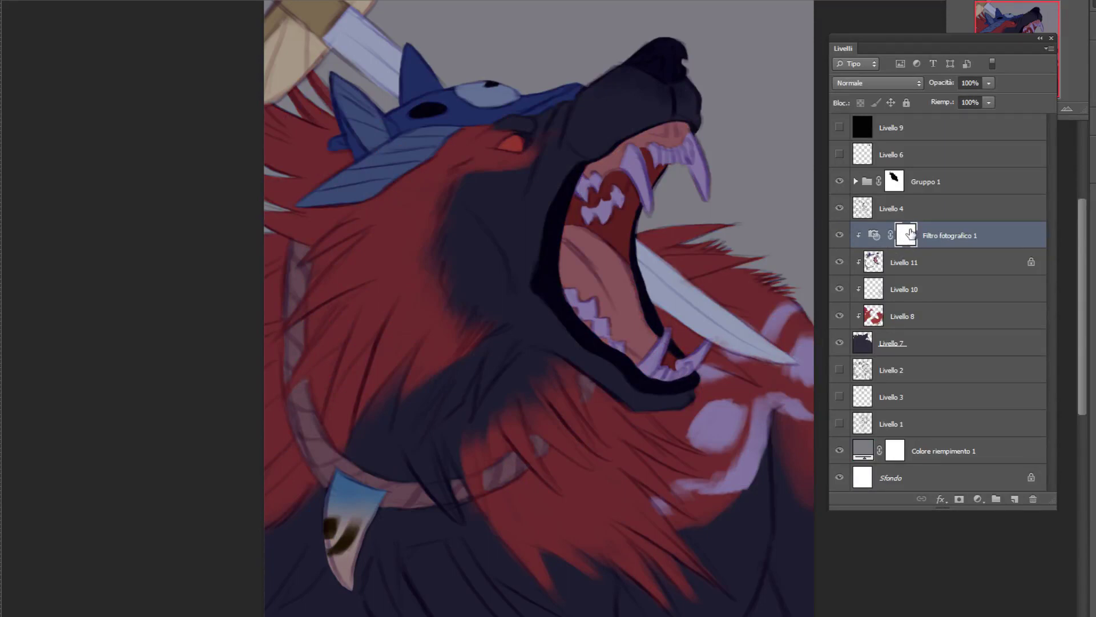
pyautogui.moveTo(1095, 12); pyautogui.dragTo(928, 0)
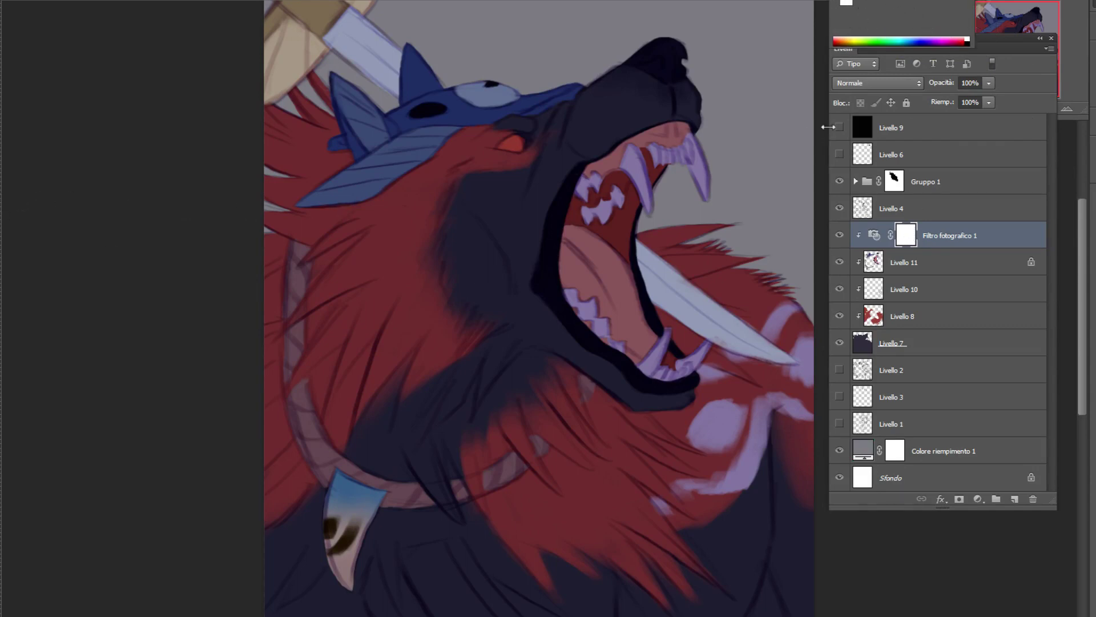
pyautogui.click(909, 239)
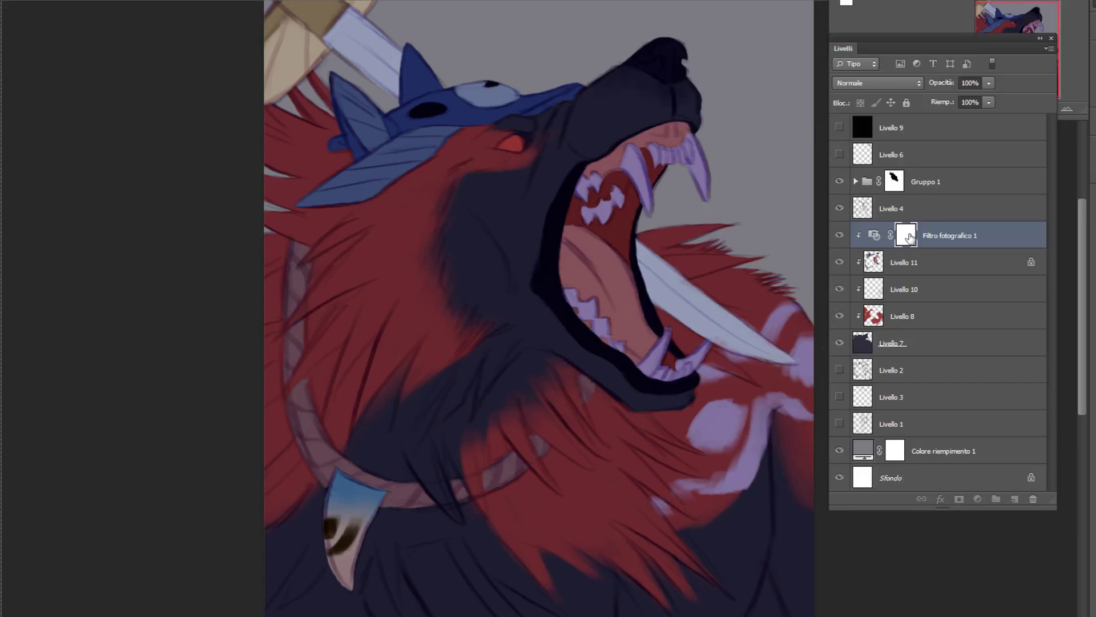
pyautogui.hotkey('ctrl', 'i')
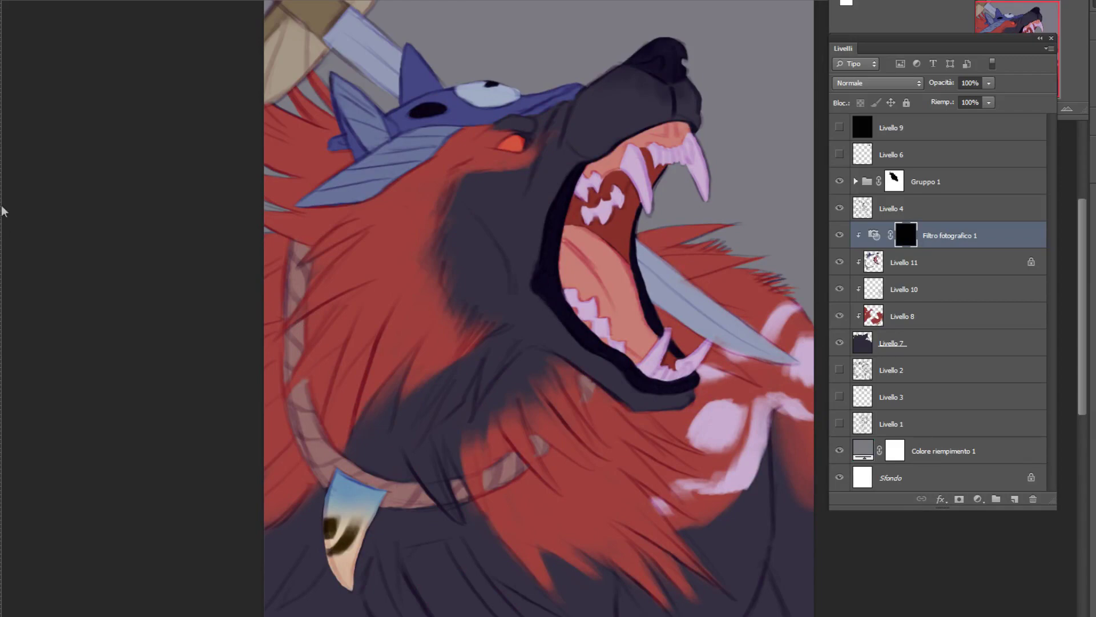
pyautogui.click(897, 15)
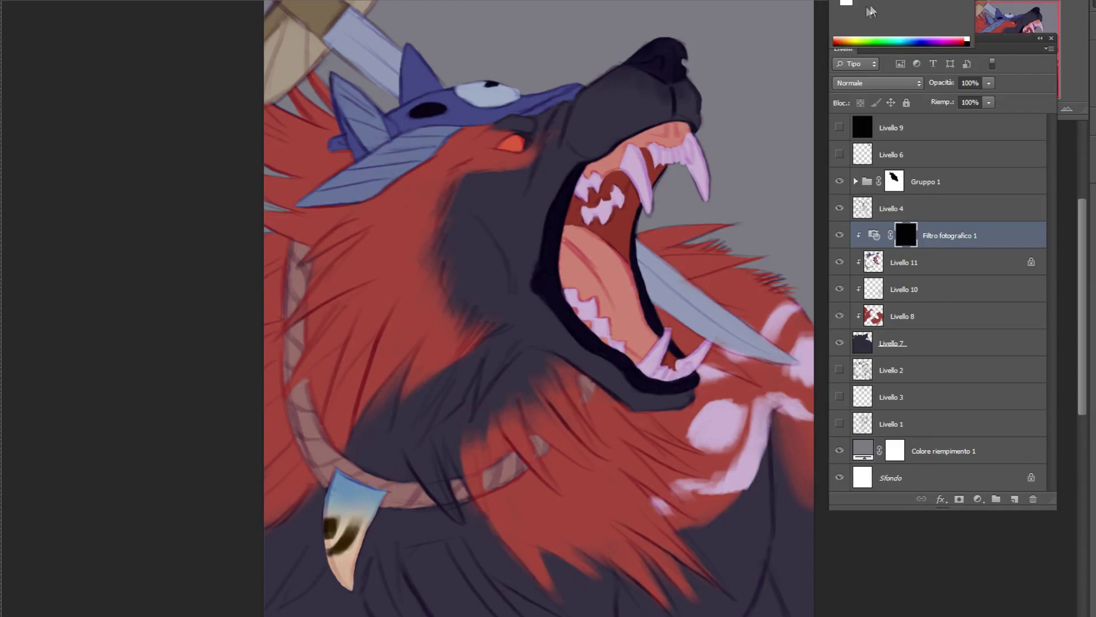
pyautogui.click(534, 342)
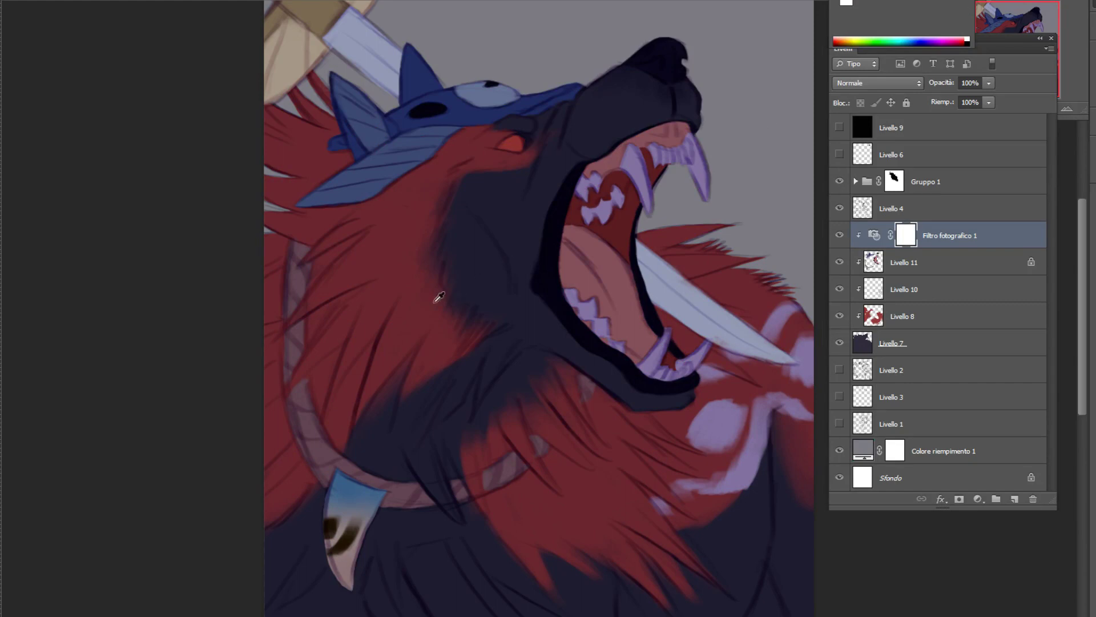
# Try a broad black brush stroke on the filter mask across the mane and open jaw, and undo it
pyautogui.press('b')
pyautogui.moveTo(260, 459)
pyautogui.mouseDown()
pyautogui.moveTo(426, 260)
pyautogui.moveTo(448, 461)
pyautogui.moveTo(676, 185)
pyautogui.moveTo(770, 163)
pyautogui.mouseUp()
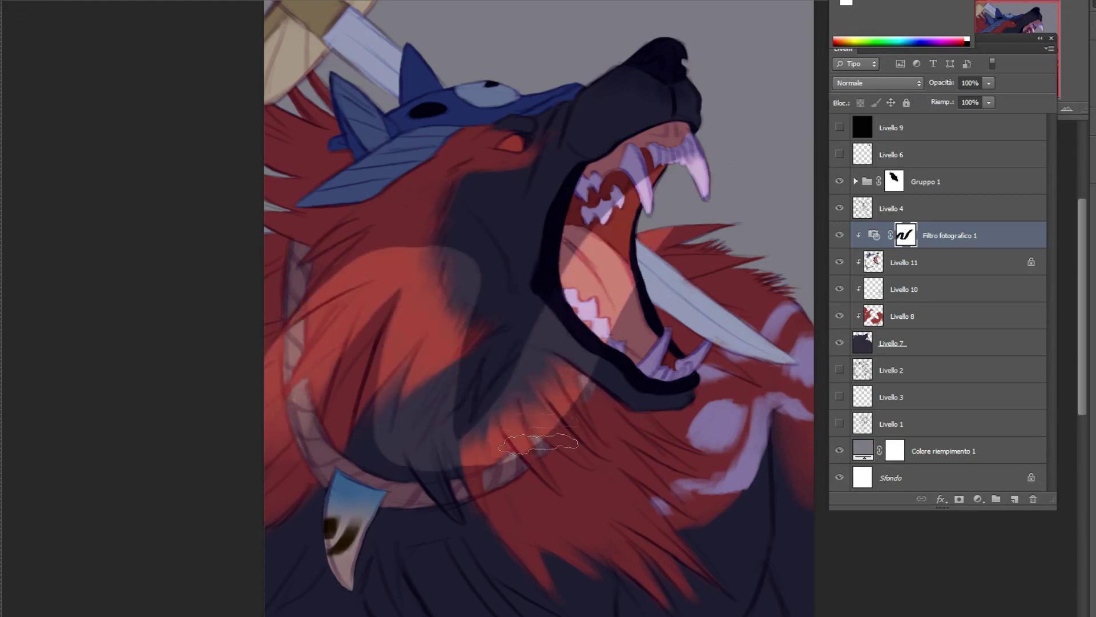
pyautogui.hotkey('ctrl', 'z')
pyautogui.hotkey('ctrl', 'alt', 'z')
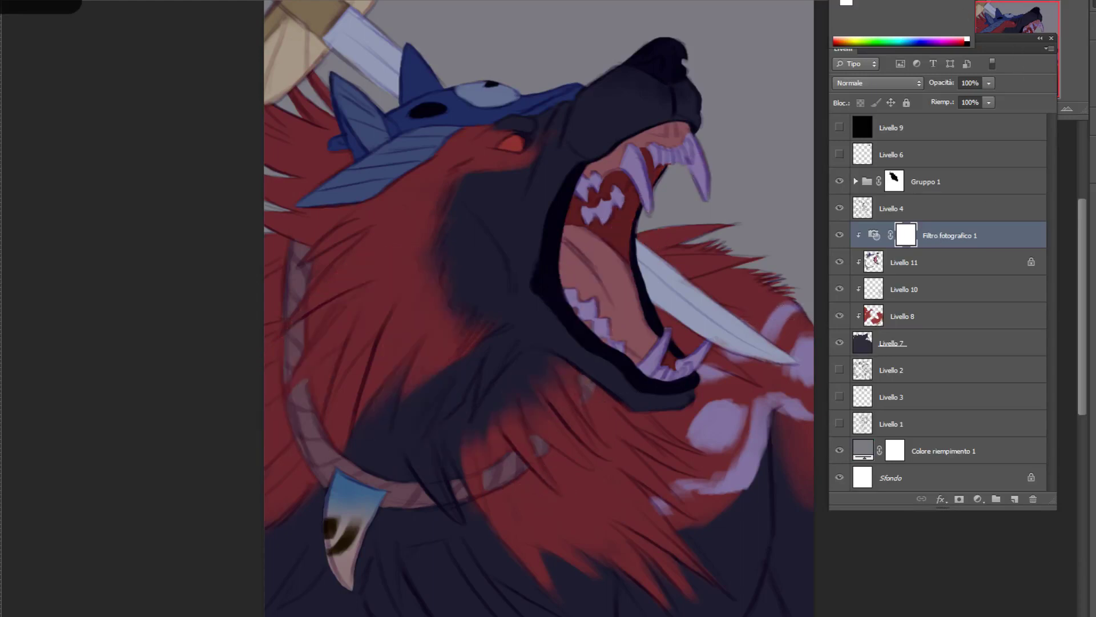
# Try thin black strokes on the filter mask over the mane behind the blue headpiece, and undo them
pyautogui.moveTo(879, 1); pyautogui.dragTo(1095, 17)
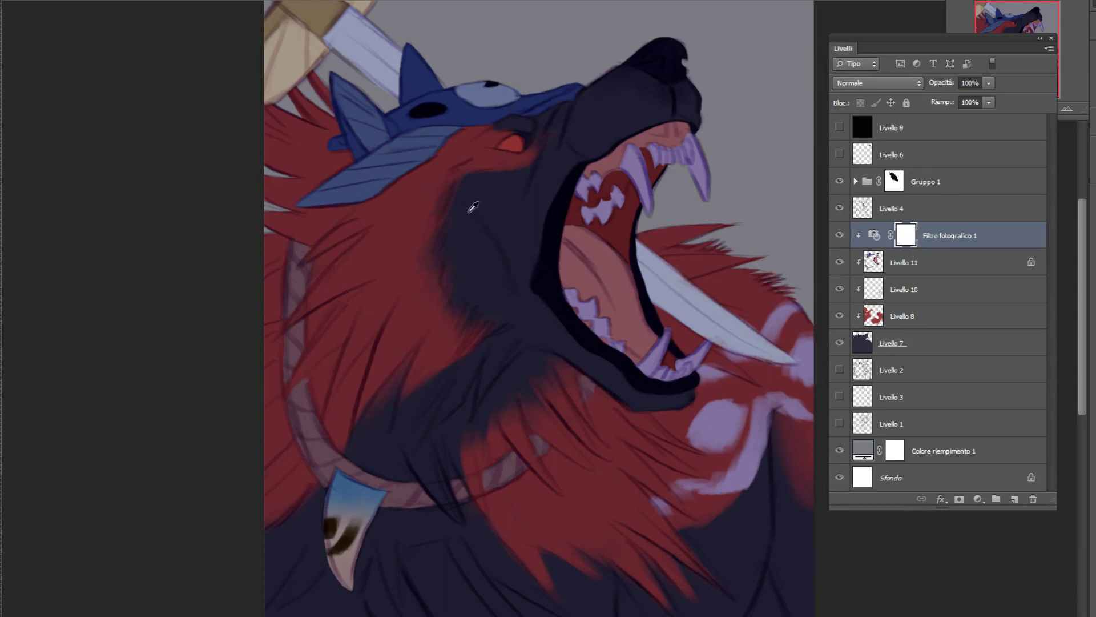
pyautogui.moveTo(494, 184); pyautogui.dragTo(466, 199)
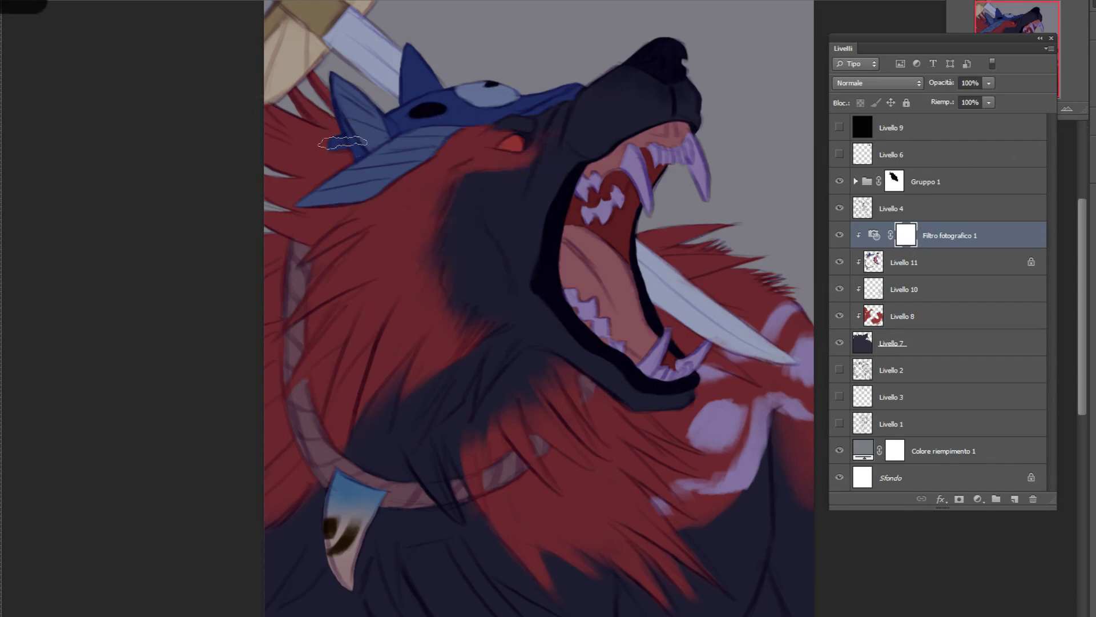
pyautogui.moveTo(346, 161); pyautogui.dragTo(332, 170)
pyautogui.moveTo(273, 143)
pyautogui.mouseDown()
pyautogui.moveTo(332, 171)
pyautogui.moveTo(334, 214)
pyautogui.moveTo(371, 217)
pyautogui.mouseUp()
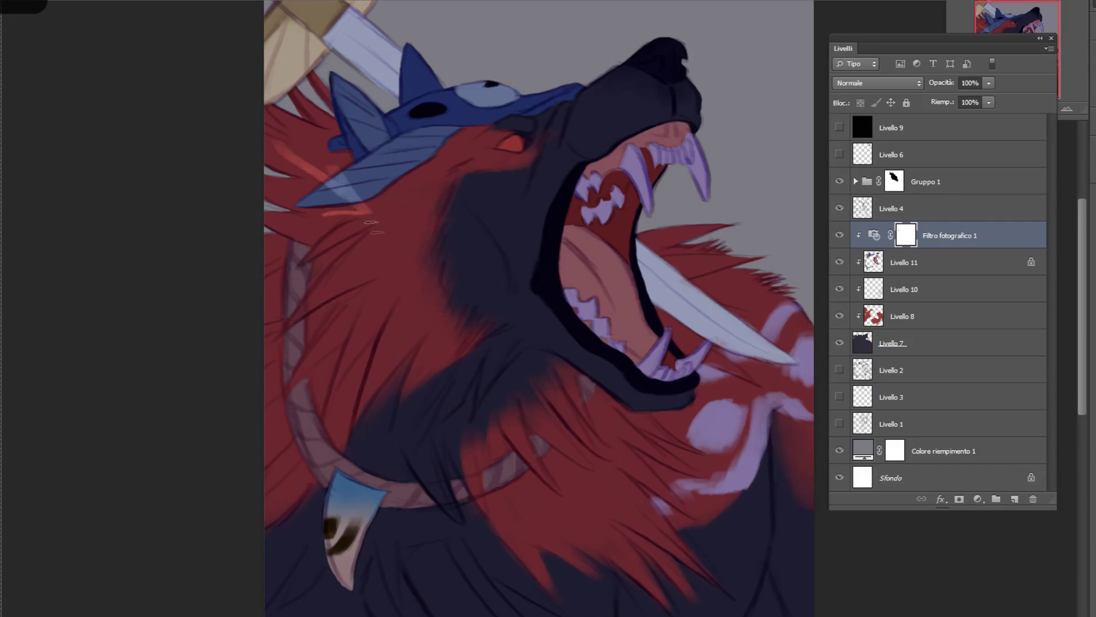
pyautogui.hotkey('ctrl', 'z')
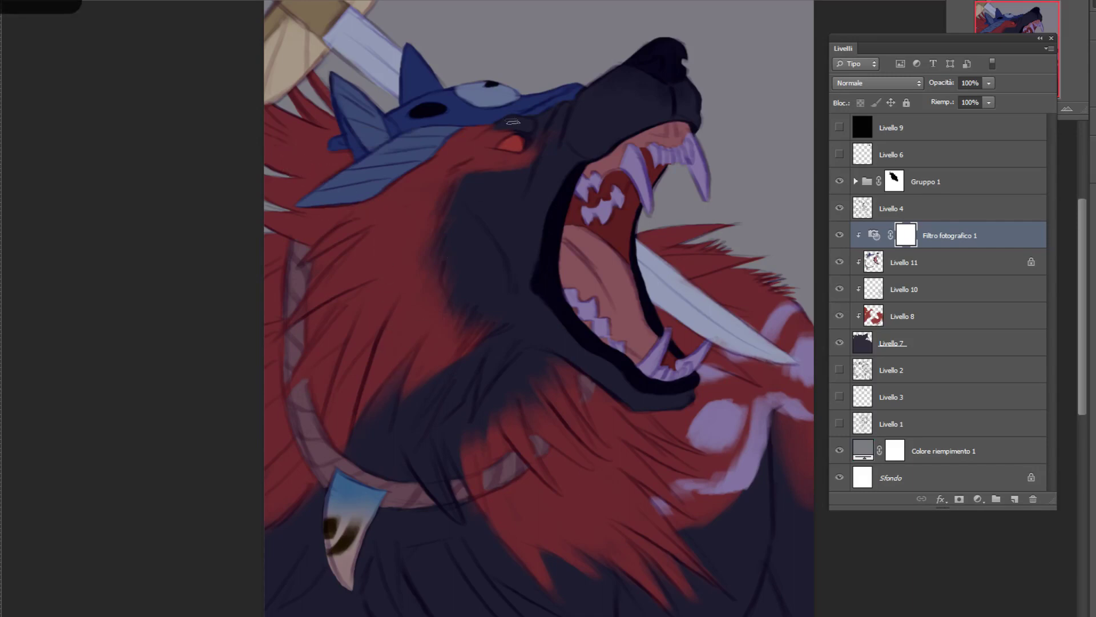
# Try small black strokes on the filter mask around the creature's brow and eye, and undo them
pyautogui.moveTo(506, 125)
pyautogui.mouseDown()
pyautogui.moveTo(473, 145)
pyautogui.moveTo(469, 161)
pyautogui.mouseUp()
pyautogui.moveTo(505, 89); pyautogui.dragTo(463, 138)
pyautogui.moveTo(501, 94)
pyautogui.mouseDown()
pyautogui.moveTo(460, 140)
pyautogui.moveTo(503, 115)
pyautogui.mouseUp()
pyautogui.hotkey('ctrl', 'z')
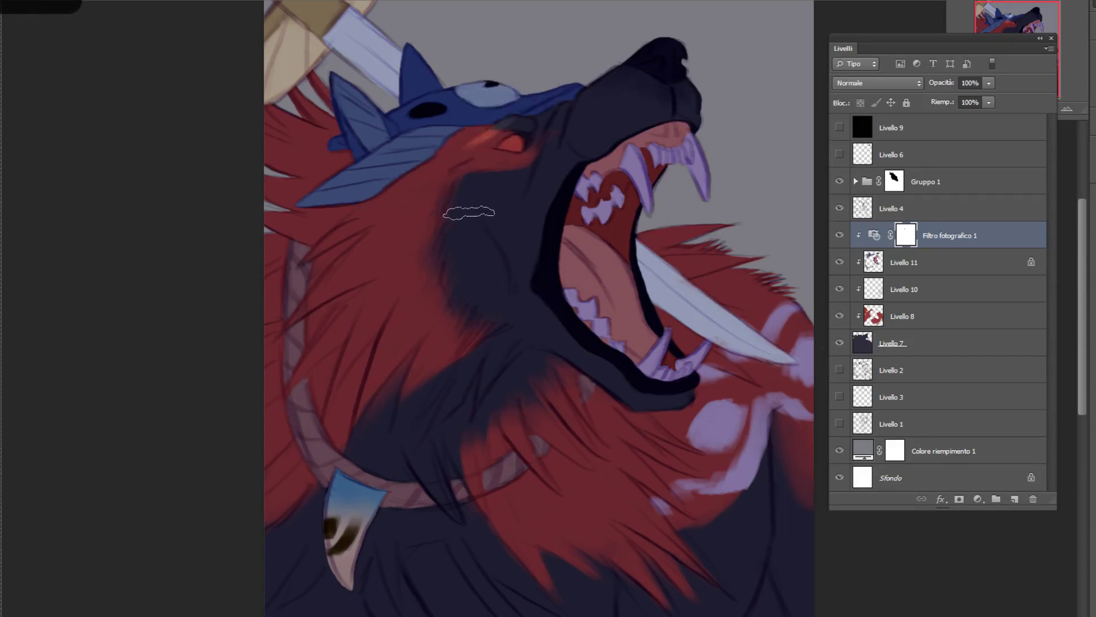
pyautogui.hotkey('ctrl', 'z')
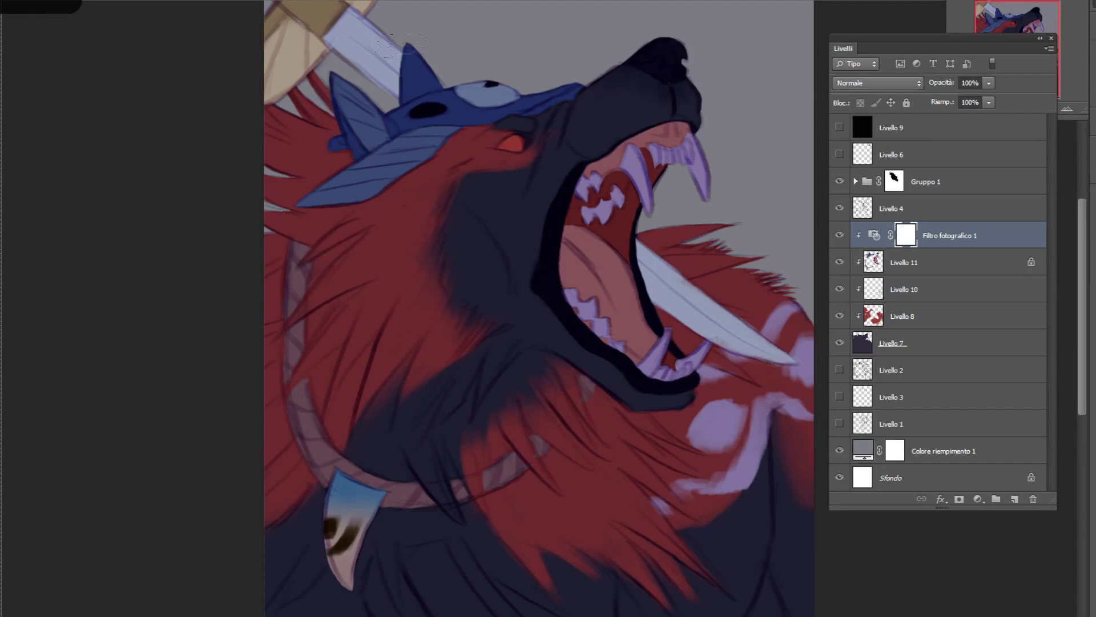
# Paint black broadly on the photo filter mask over the headpiece, the mane behind the face and the tooth pendant
pyautogui.moveTo(419, 67)
pyautogui.mouseDown()
pyautogui.moveTo(448, 76)
pyautogui.moveTo(500, 82)
pyautogui.moveTo(442, 121)
pyautogui.moveTo(520, 77)
pyautogui.moveTo(485, 126)
pyautogui.moveTo(514, 98)
pyautogui.moveTo(518, 87)
pyautogui.moveTo(456, 143)
pyautogui.moveTo(438, 179)
pyautogui.moveTo(460, 158)
pyautogui.moveTo(436, 261)
pyautogui.moveTo(332, 393)
pyautogui.moveTo(328, 362)
pyautogui.moveTo(429, 203)
pyautogui.mouseUp()
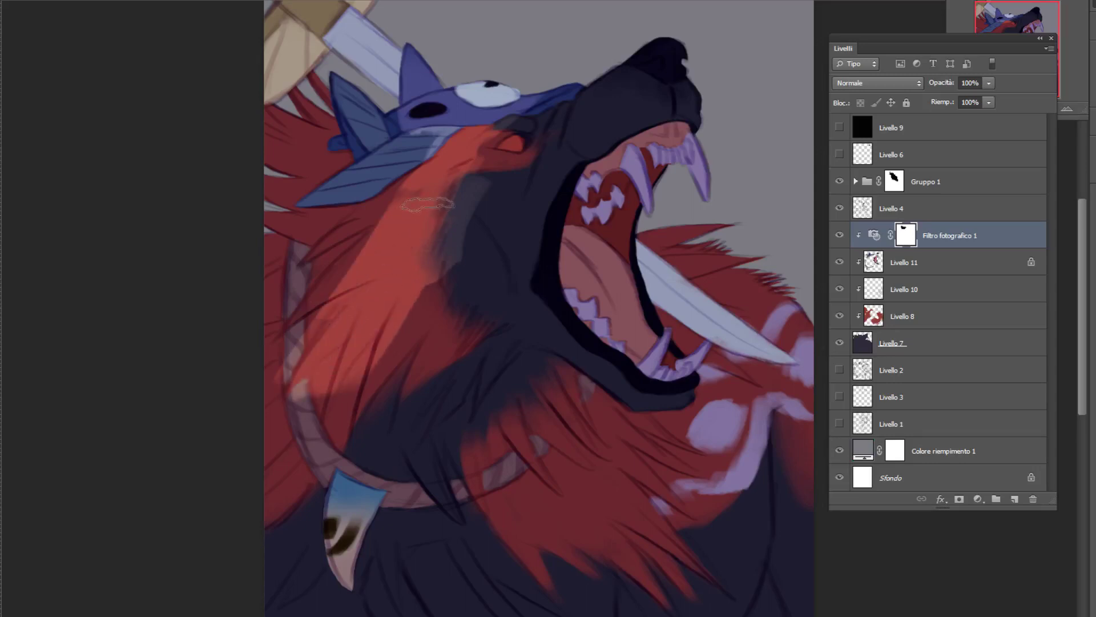
pyautogui.moveTo(369, 220)
pyautogui.mouseDown()
pyautogui.moveTo(411, 179)
pyautogui.moveTo(397, 130)
pyautogui.moveTo(280, 236)
pyautogui.moveTo(280, 117)
pyautogui.mouseUp()
pyautogui.moveTo(302, 233)
pyautogui.mouseDown()
pyautogui.moveTo(285, 343)
pyautogui.moveTo(320, 377)
pyautogui.moveTo(251, 503)
pyautogui.moveTo(288, 520)
pyautogui.mouseUp()
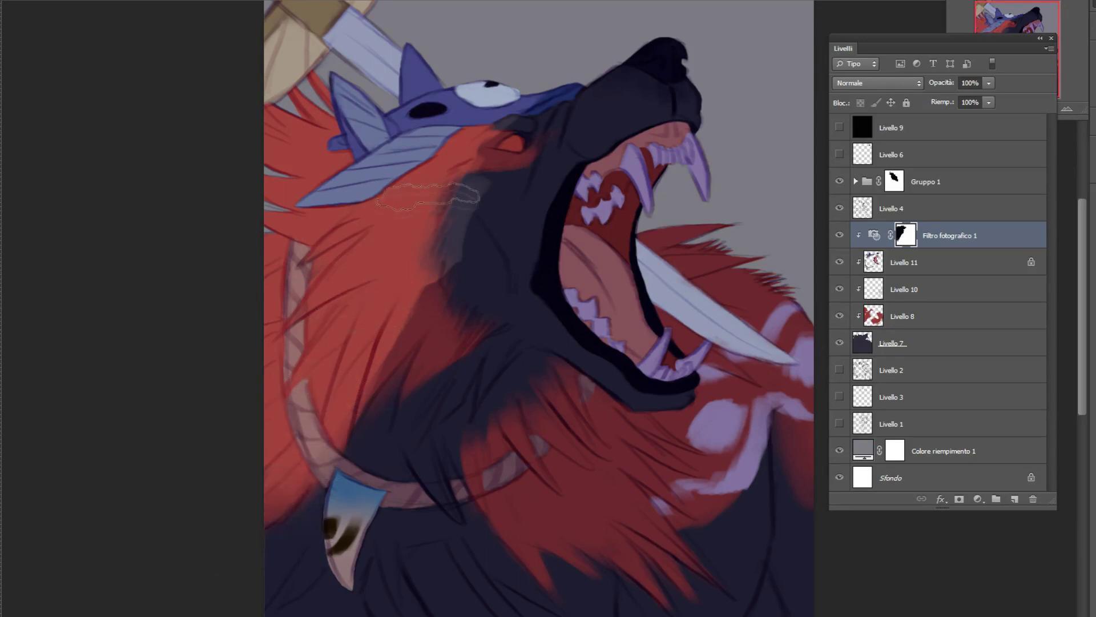
pyautogui.moveTo(451, 196)
pyautogui.mouseDown()
pyautogui.moveTo(362, 437)
pyautogui.moveTo(306, 488)
pyautogui.moveTo(274, 490)
pyautogui.moveTo(335, 559)
pyautogui.mouseUp()
pyautogui.moveTo(315, 487)
pyautogui.mouseDown()
pyautogui.moveTo(269, 548)
pyautogui.moveTo(227, 566)
pyautogui.mouseUp()
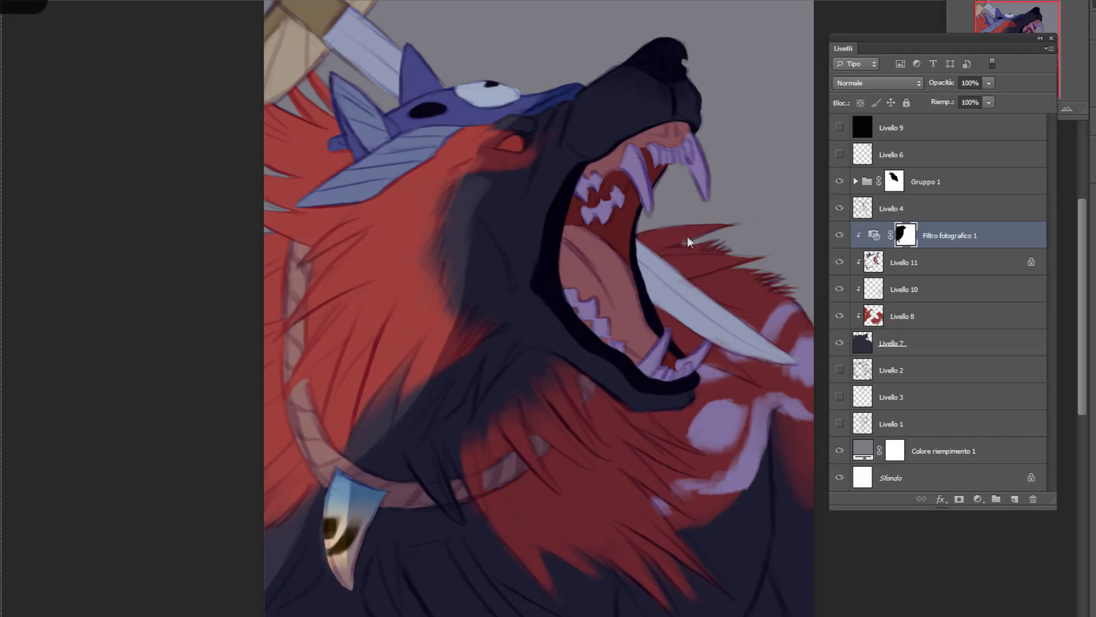
# Paint black on the photo filter mask over the shoulder fur behind the open jaw and over the eye
pyautogui.moveTo(692, 237)
pyautogui.mouseDown()
pyautogui.moveTo(701, 318)
pyautogui.moveTo(725, 239)
pyautogui.moveTo(737, 329)
pyautogui.moveTo(765, 309)
pyautogui.moveTo(714, 410)
pyautogui.moveTo(683, 417)
pyautogui.moveTo(716, 442)
pyautogui.moveTo(768, 320)
pyautogui.moveTo(740, 402)
pyautogui.moveTo(700, 423)
pyautogui.mouseUp()
pyautogui.click(1090, 17)
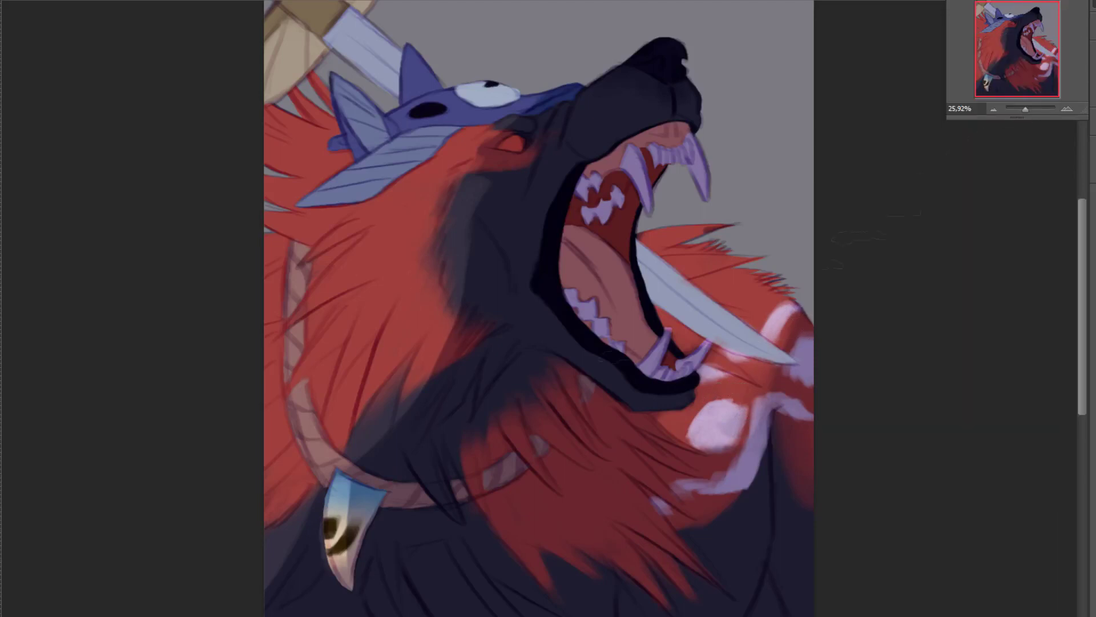
pyautogui.moveTo(498, 143); pyautogui.dragTo(509, 142)
pyautogui.press('F7')
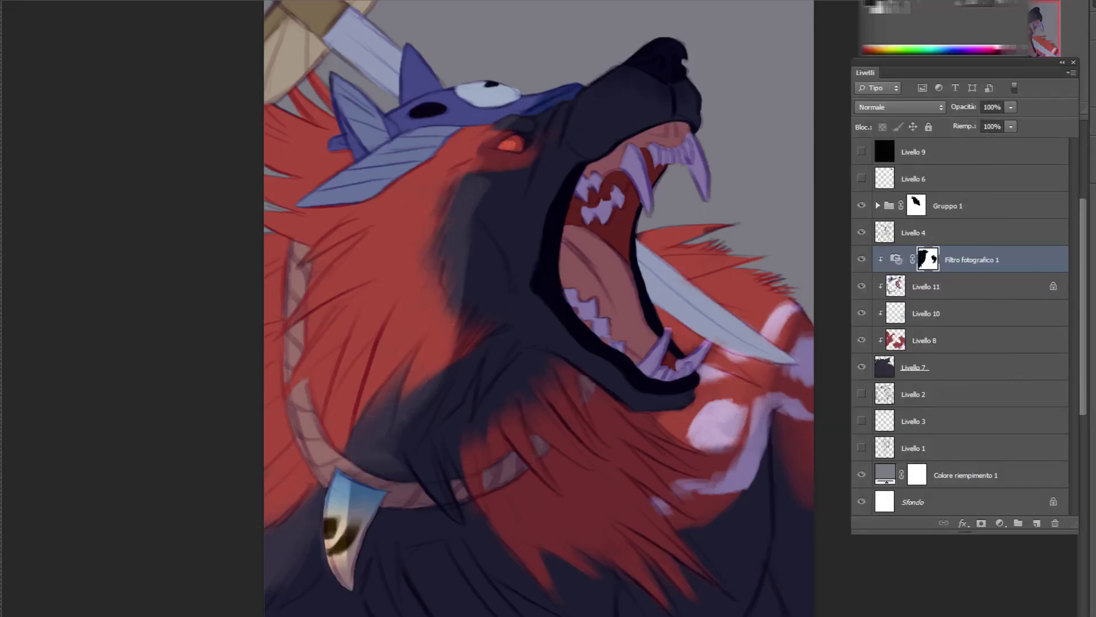
# Paint white on the filter mask to shade the fur beneath the headpiece's feathers and the headpiece's lower edges and ears
pyautogui.moveTo(337, 214)
pyautogui.mouseDown()
pyautogui.moveTo(400, 204)
pyautogui.moveTo(474, 138)
pyautogui.mouseUp()
pyautogui.moveTo(303, 204); pyautogui.dragTo(394, 180)
pyautogui.moveTo(394, 180)
pyautogui.mouseDown()
pyautogui.moveTo(455, 130)
pyautogui.moveTo(359, 160)
pyautogui.mouseUp()
pyautogui.moveTo(388, 117); pyautogui.dragTo(397, 137)
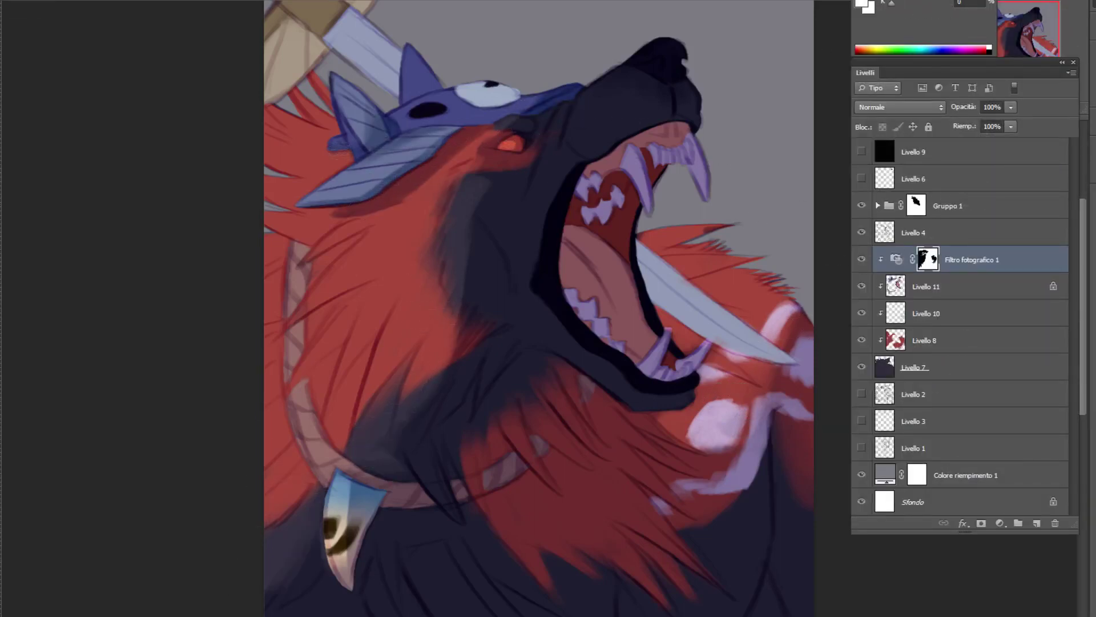
pyautogui.moveTo(329, 148); pyautogui.dragTo(354, 155)
pyautogui.moveTo(402, 129)
pyautogui.mouseDown()
pyautogui.moveTo(528, 112)
pyautogui.moveTo(490, 107)
pyautogui.mouseUp()
pyautogui.moveTo(415, 48); pyautogui.dragTo(447, 92)
# Blend the light-shadow edge on the filter mask along the dark cheek and throat fur with sampled mask tones
pyautogui.keyDown('alt'); pyautogui.click(432, 185); pyautogui.keyUp('alt')
pyautogui.keyDown('alt'); pyautogui.click(418, 216); pyautogui.keyUp('alt')
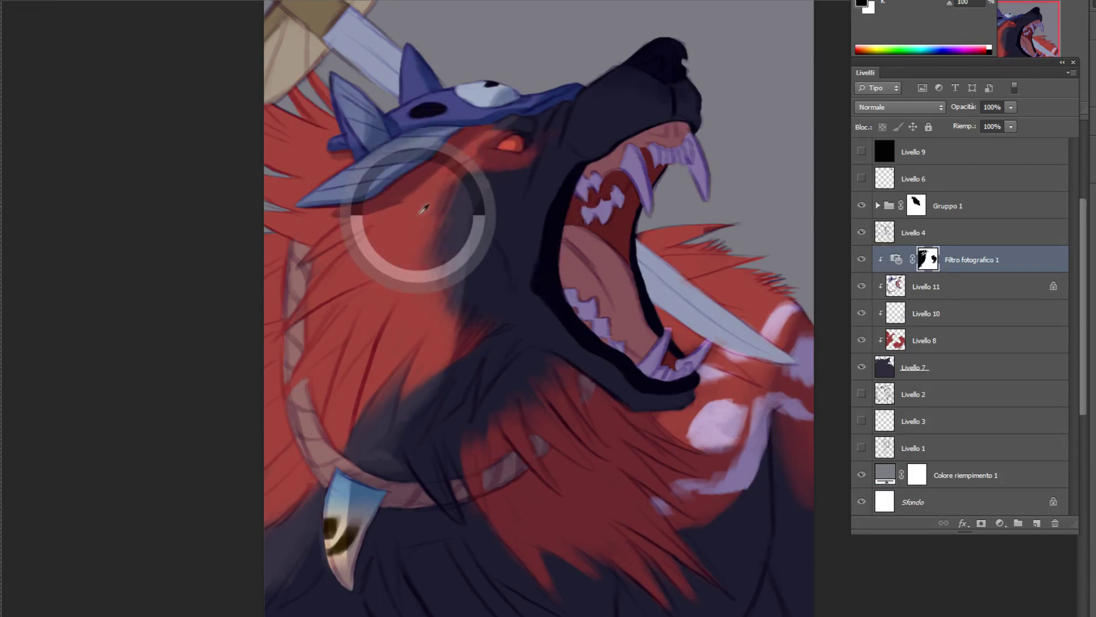
pyautogui.moveTo(471, 178)
pyautogui.mouseDown()
pyautogui.moveTo(498, 201)
pyautogui.moveTo(509, 165)
pyautogui.mouseUp()
pyautogui.keyDown('alt'); pyautogui.click(483, 229); pyautogui.keyUp('alt')
pyautogui.moveTo(472, 216); pyautogui.dragTo(470, 269)
pyautogui.moveTo(515, 196)
pyautogui.mouseDown()
pyautogui.moveTo(451, 302)
pyautogui.moveTo(422, 379)
pyautogui.mouseUp()
pyautogui.keyDown('alt'); pyautogui.click(377, 422); pyautogui.keyUp('alt')
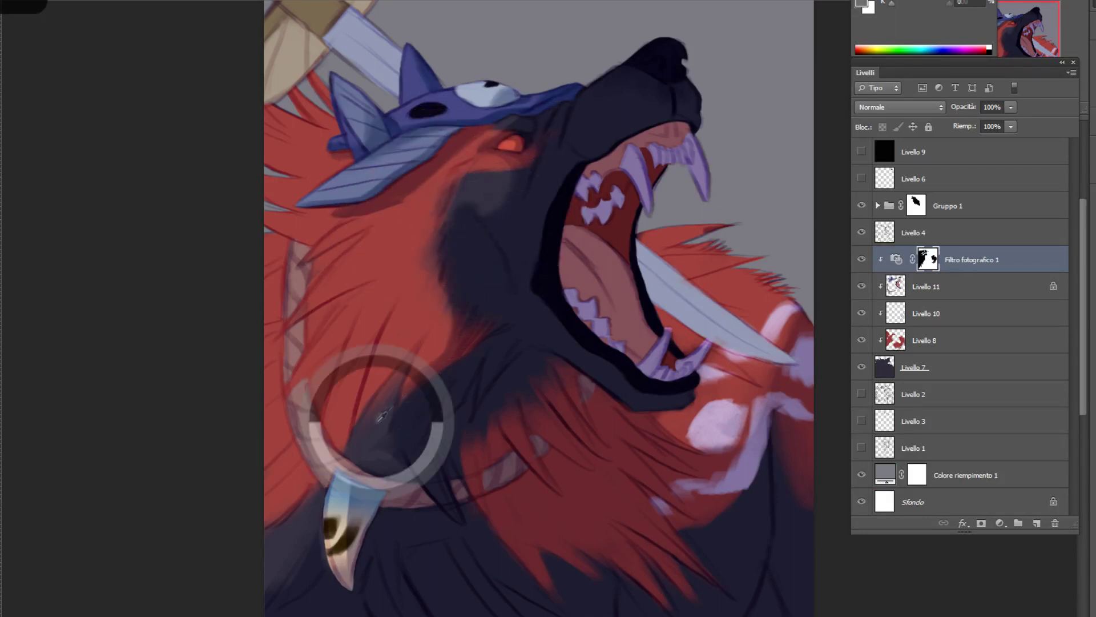
pyautogui.keyDown('alt'); pyautogui.click(381, 446); pyautogui.keyUp('alt')
pyautogui.moveTo(403, 416); pyautogui.dragTo(435, 483)
# Paint white tapered strokes on the filter mask to shade fur tufts along the central mane and behind the headpiece
pyautogui.moveTo(334, 353); pyautogui.dragTo(287, 397)
pyautogui.moveTo(354, 320)
pyautogui.mouseDown()
pyautogui.moveTo(292, 389)
pyautogui.moveTo(321, 412)
pyautogui.mouseUp()
pyautogui.moveTo(390, 306); pyautogui.dragTo(325, 414)
pyautogui.moveTo(426, 324); pyautogui.dragTo(360, 424)
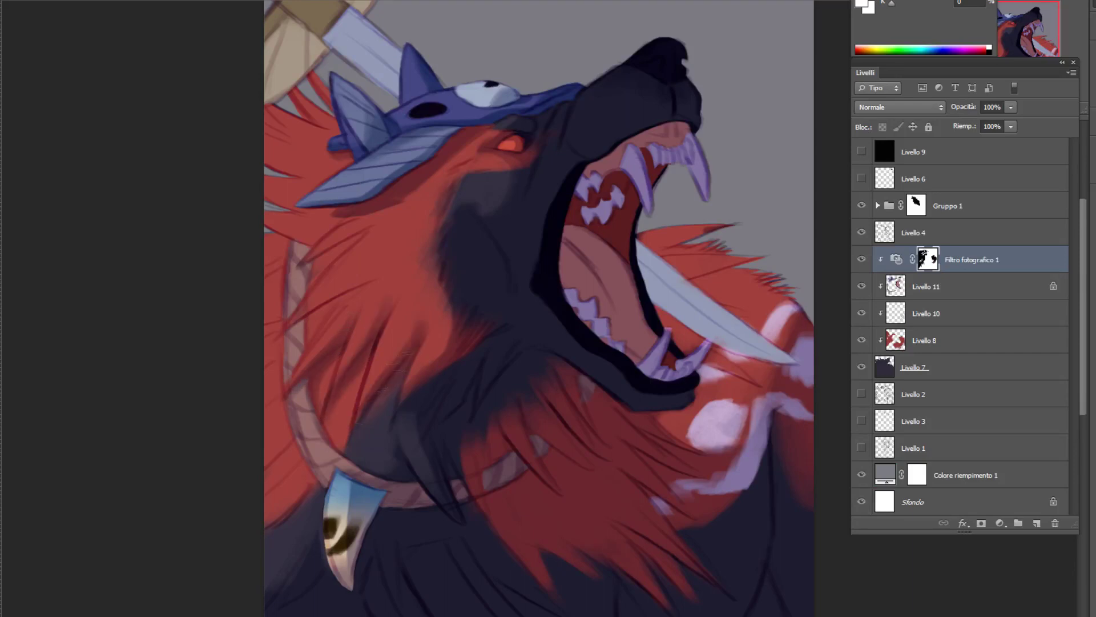
pyautogui.moveTo(403, 372); pyautogui.dragTo(366, 419)
pyautogui.moveTo(362, 292)
pyautogui.mouseDown()
pyautogui.moveTo(277, 337)
pyautogui.moveTo(290, 352)
pyautogui.mouseUp()
pyautogui.moveTo(362, 235); pyautogui.dragTo(298, 292)
pyautogui.moveTo(266, 223); pyautogui.dragTo(326, 244)
pyautogui.moveTo(373, 225); pyautogui.dragTo(308, 245)
pyautogui.moveTo(265, 156); pyautogui.dragTo(302, 176)
pyautogui.moveTo(266, 150); pyautogui.dragTo(320, 177)
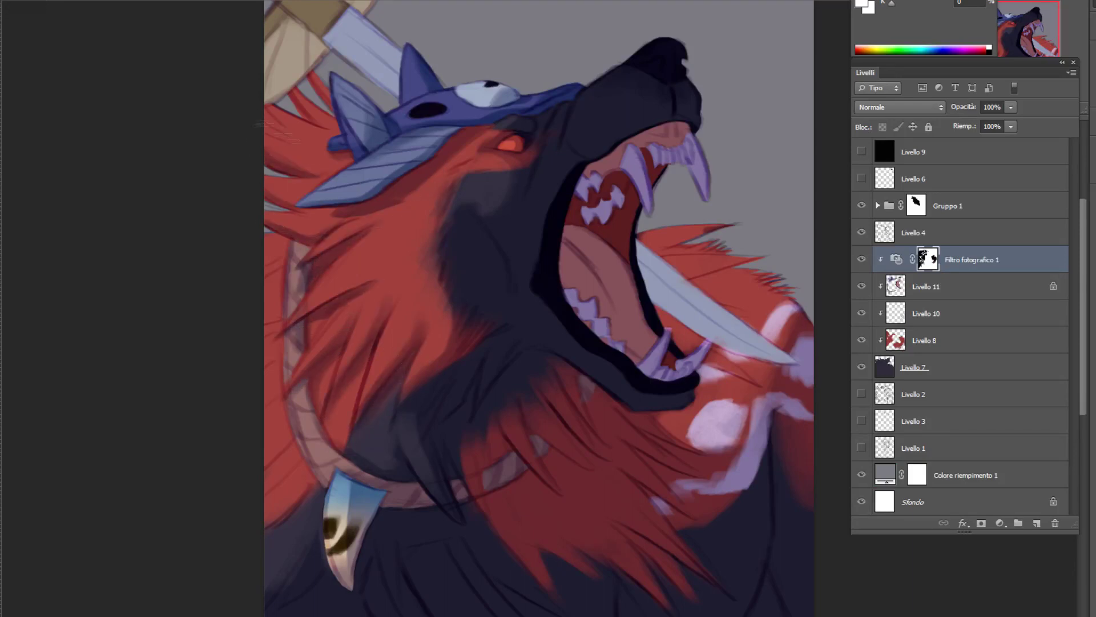
# Add white shadow strokes on the filter mask to the outer mane tufts, the rope necklace and the fur beside the pendant
pyautogui.moveTo(267, 111); pyautogui.dragTo(312, 142)
pyautogui.moveTo(292, 92); pyautogui.dragTo(338, 130)
pyautogui.moveTo(310, 74); pyautogui.dragTo(331, 108)
pyautogui.moveTo(294, 399); pyautogui.dragTo(337, 531)
pyautogui.moveTo(297, 550); pyautogui.dragTo(268, 582)
pyautogui.moveTo(312, 485); pyautogui.dragTo(266, 529)
pyautogui.moveTo(301, 439)
pyautogui.mouseDown()
pyautogui.moveTo(265, 485)
pyautogui.moveTo(265, 467)
pyautogui.mouseUp()
pyautogui.moveTo(318, 414); pyautogui.dragTo(353, 448)
pyautogui.moveTo(363, 457); pyautogui.dragTo(385, 468)
# Add shadow strokes on the filter mask to the shoulder fur behind the jaw, and hide the Gruppo 1 group
pyautogui.moveTo(652, 250); pyautogui.dragTo(724, 227)
pyautogui.moveTo(652, 251)
pyautogui.mouseDown()
pyautogui.moveTo(701, 229)
pyautogui.moveTo(758, 276)
pyautogui.mouseUp()
pyautogui.moveTo(678, 269); pyautogui.dragTo(794, 300)
pyautogui.moveTo(772, 370)
pyautogui.mouseDown()
pyautogui.moveTo(752, 425)
pyautogui.moveTo(689, 445)
pyautogui.mouseUp()
pyautogui.click(862, 205)
pyautogui.moveTo(705, 367); pyautogui.dragTo(745, 386)
pyautogui.moveTo(708, 365); pyautogui.dragTo(749, 385)
pyautogui.moveTo(651, 284); pyautogui.dragTo(687, 271)
pyautogui.moveTo(701, 310); pyautogui.dragTo(742, 315)
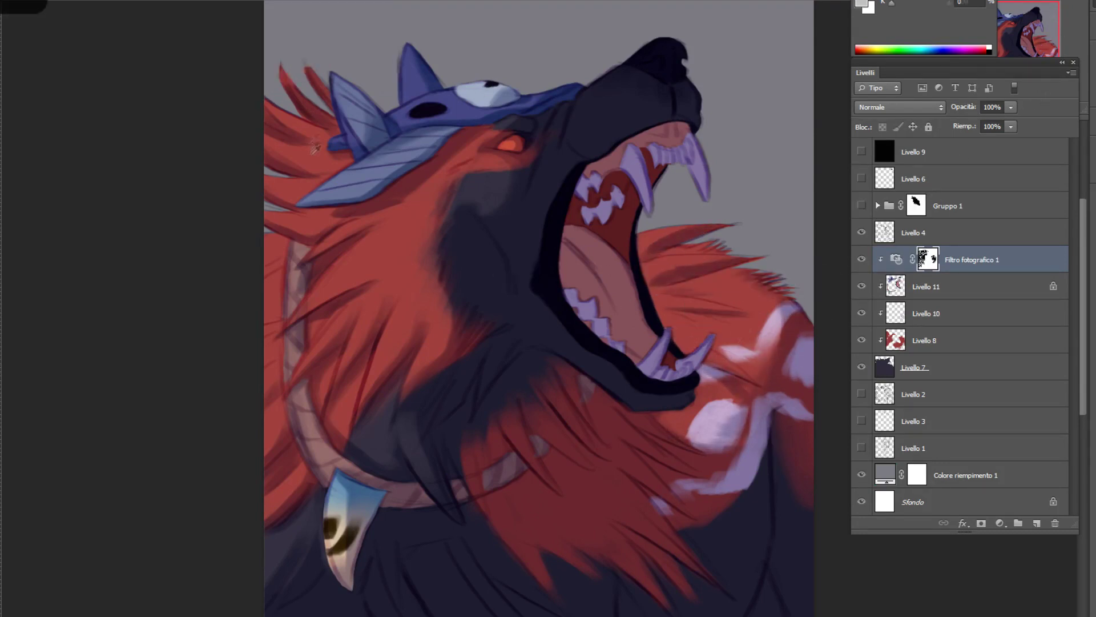
# Add a second clipped photo filter adjustment directly above Livello 11
pyautogui.press('d')
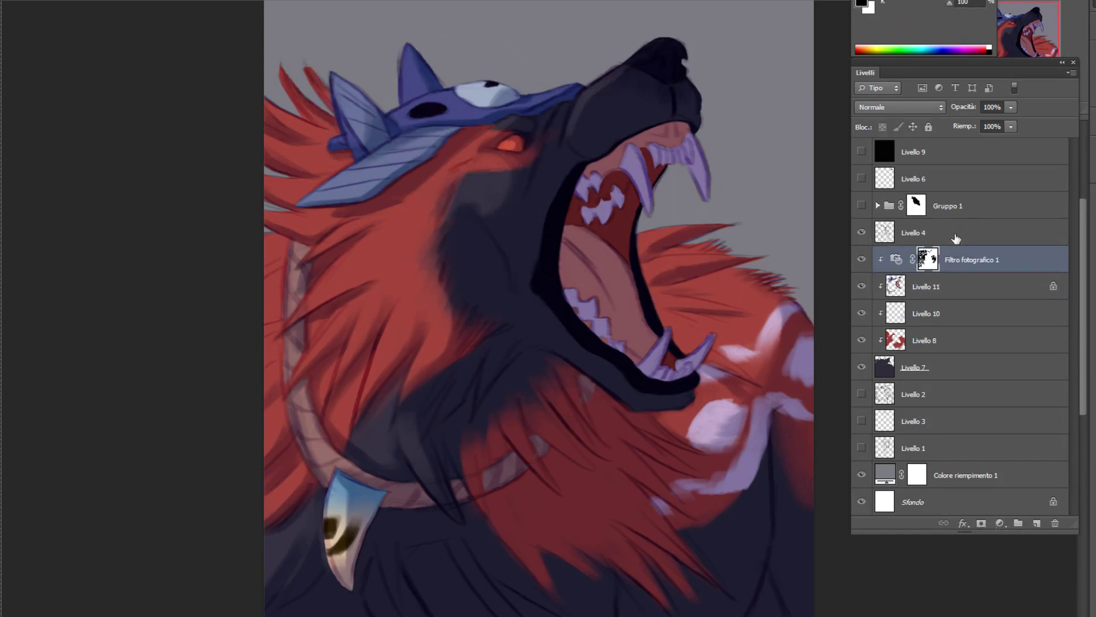
pyautogui.click(953, 284)
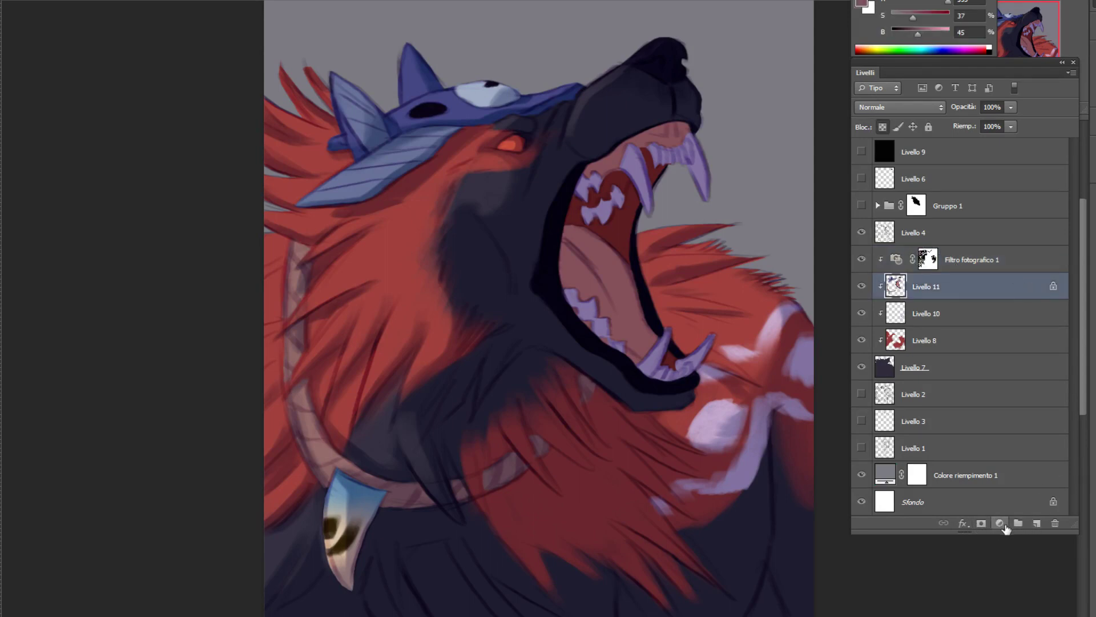
pyautogui.click(1000, 524)
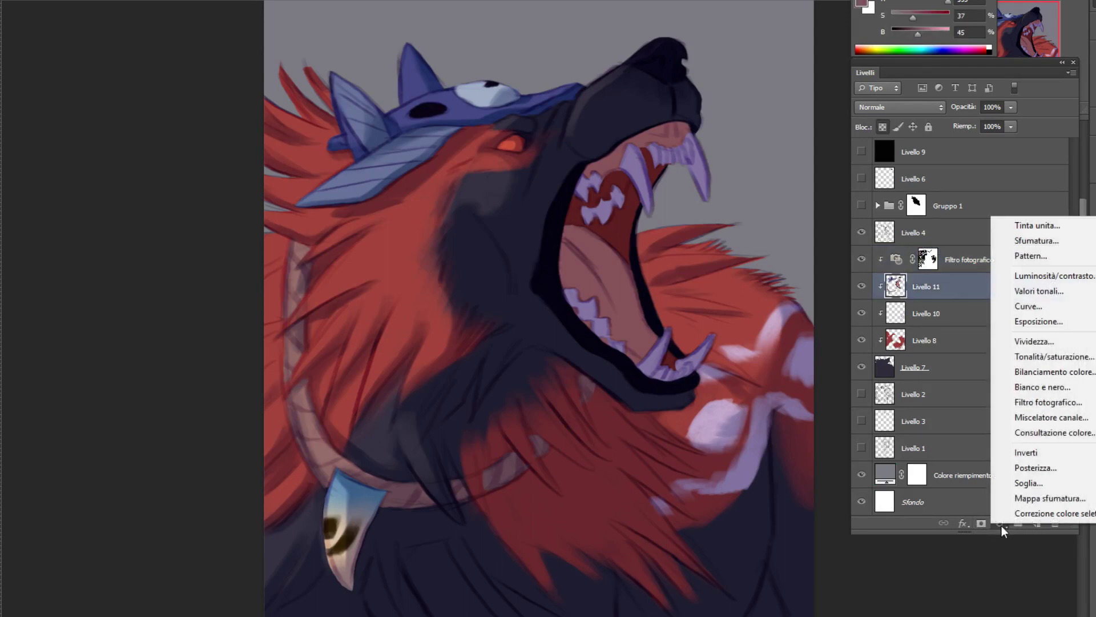
pyautogui.click(1043, 402)
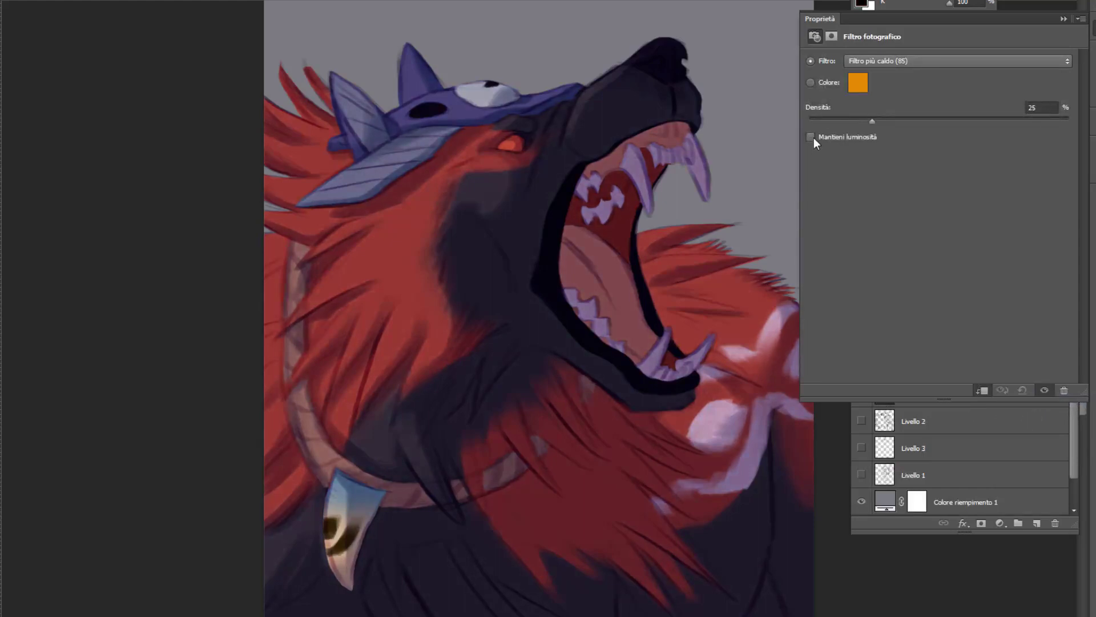
# Set the new photo filter's colour to violet-blue 7c78cf and its density to 48%, with luminosity preservation on
pyautogui.click(856, 85)
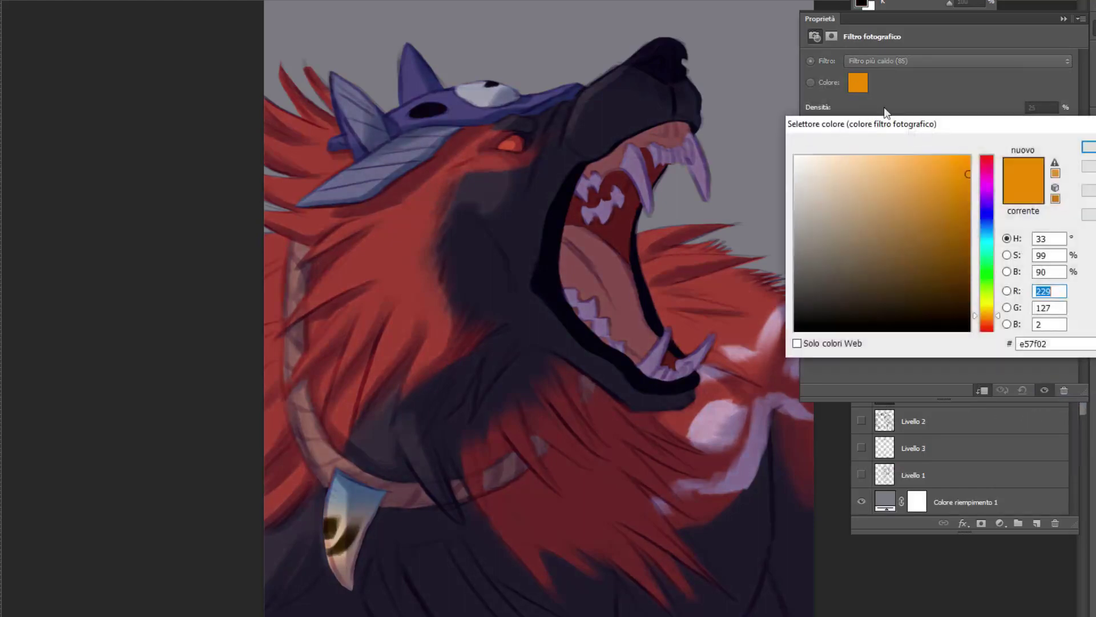
pyautogui.click(989, 213)
pyautogui.click(881, 194)
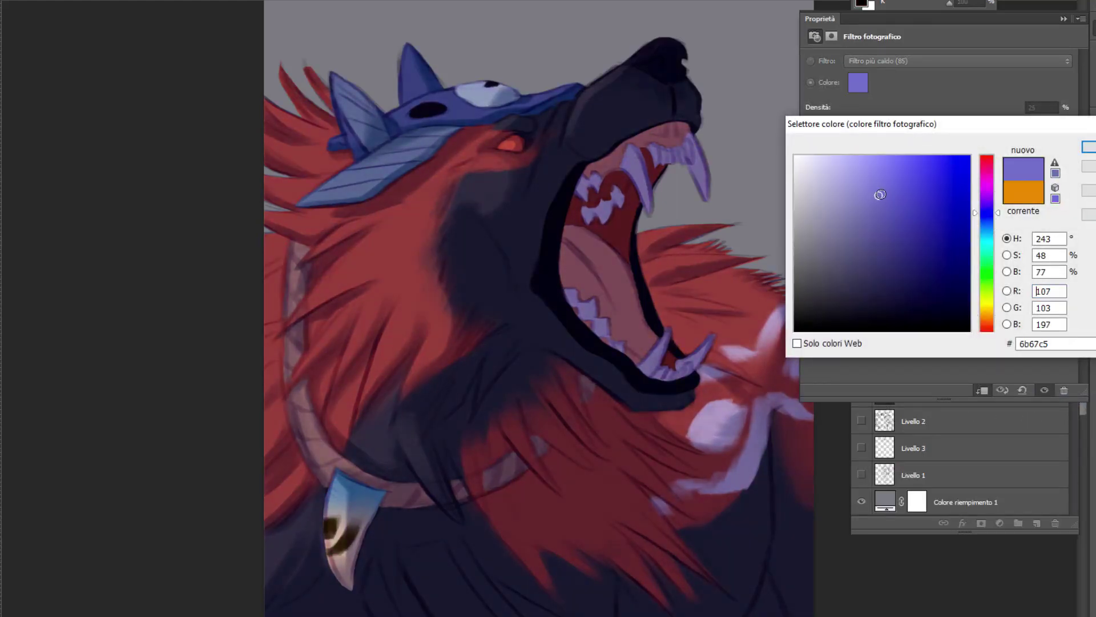
pyautogui.click(868, 189)
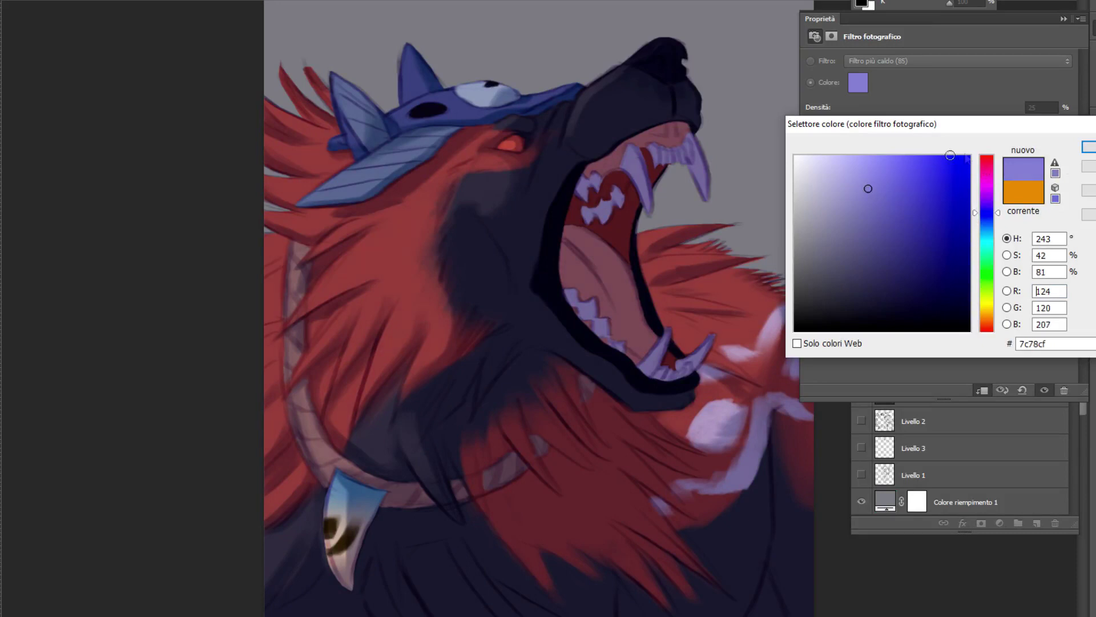
pyautogui.press('Return')
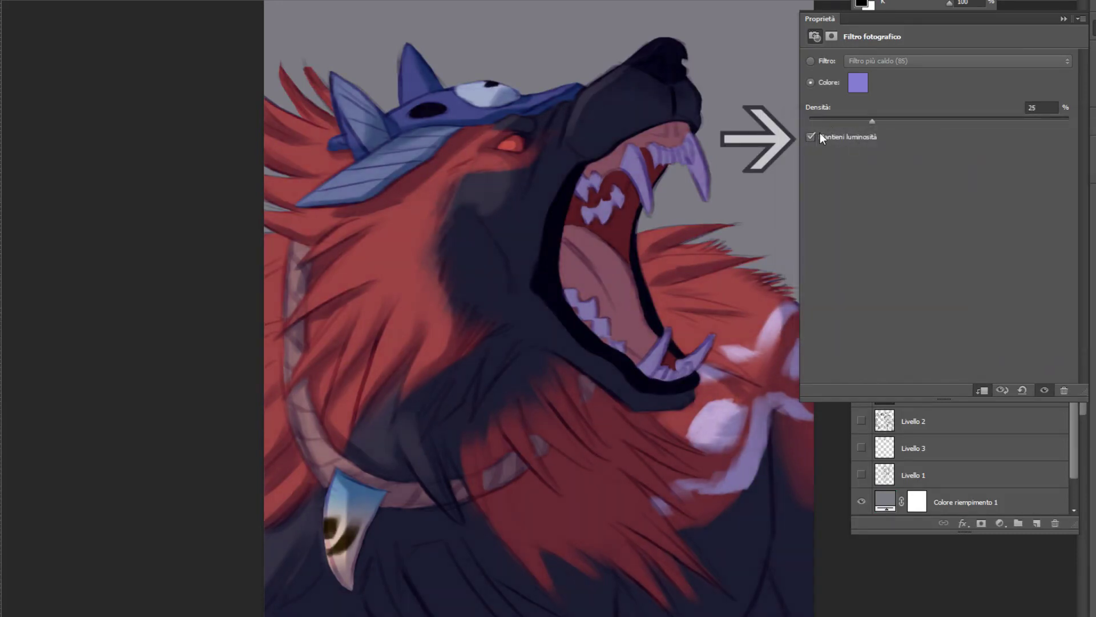
pyautogui.moveTo(875, 121); pyautogui.dragTo(934, 121)
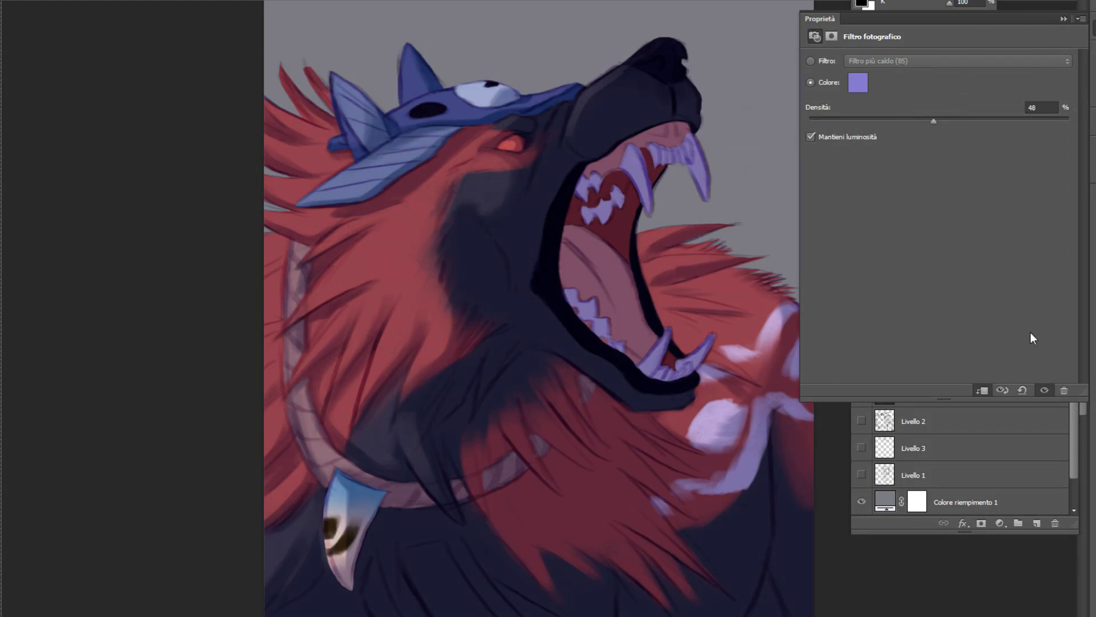
pyautogui.click(1063, 19)
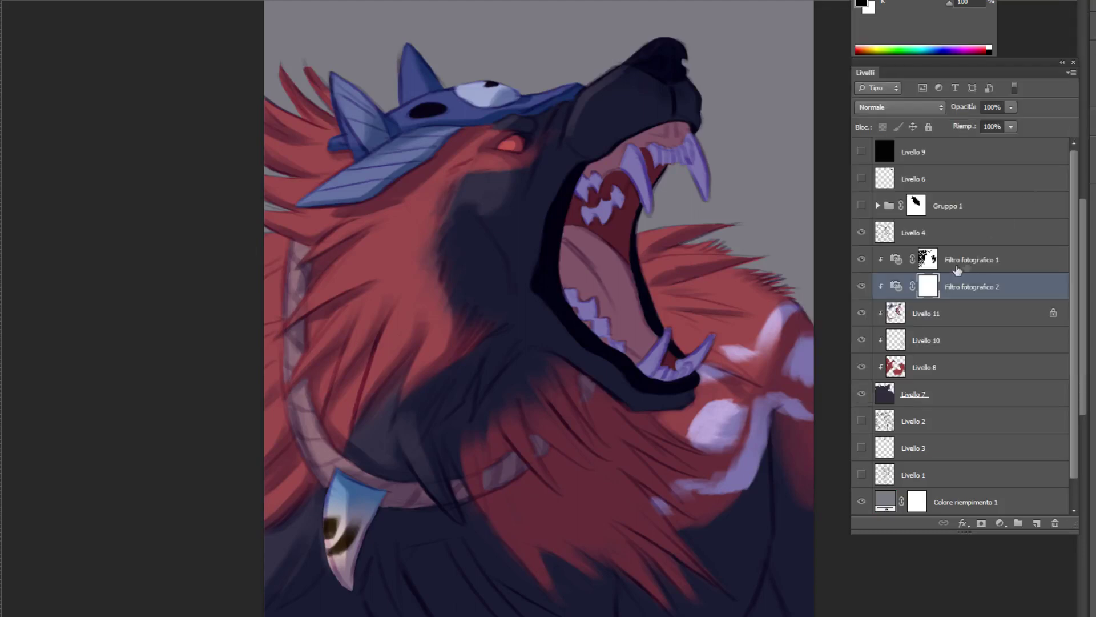
# Toggle the visibility of Filtro fotografico 2 to compare the artwork with and without it
pyautogui.click(862, 286)
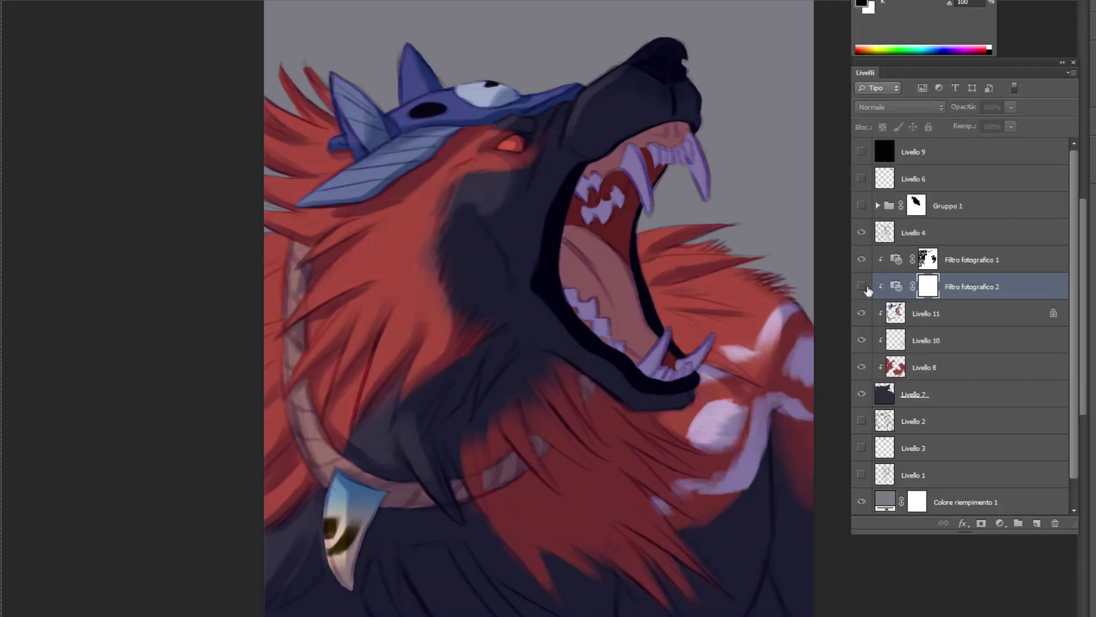
pyautogui.click(862, 287)
pyautogui.click(863, 287)
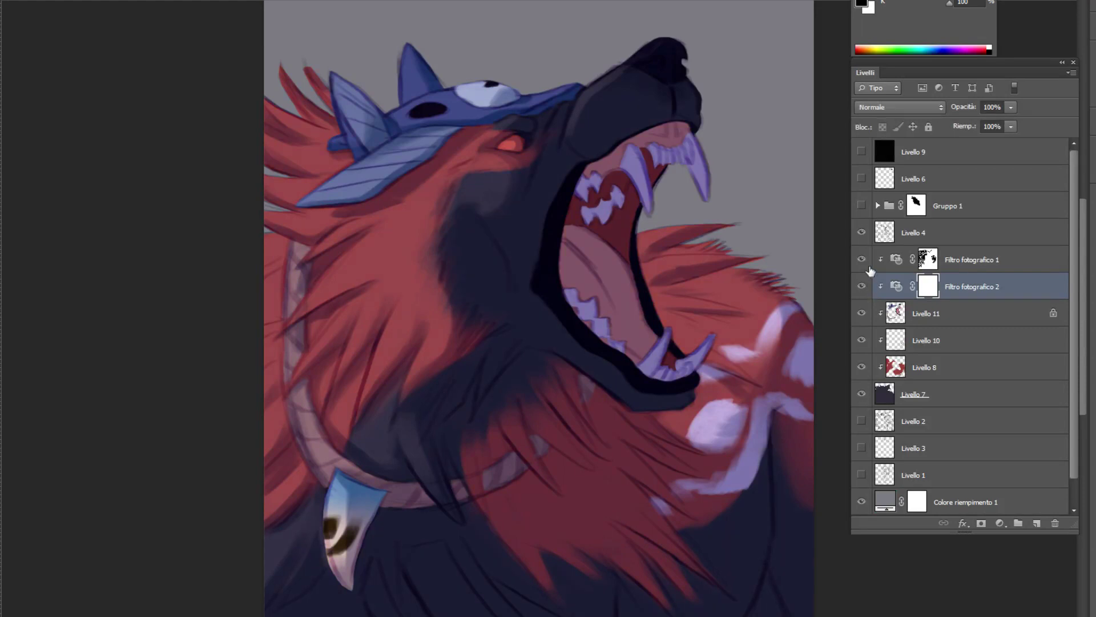
# Change the background colour fill, Colore riempimento 1, to a dark indigo blue
pyautogui.click(885, 500)
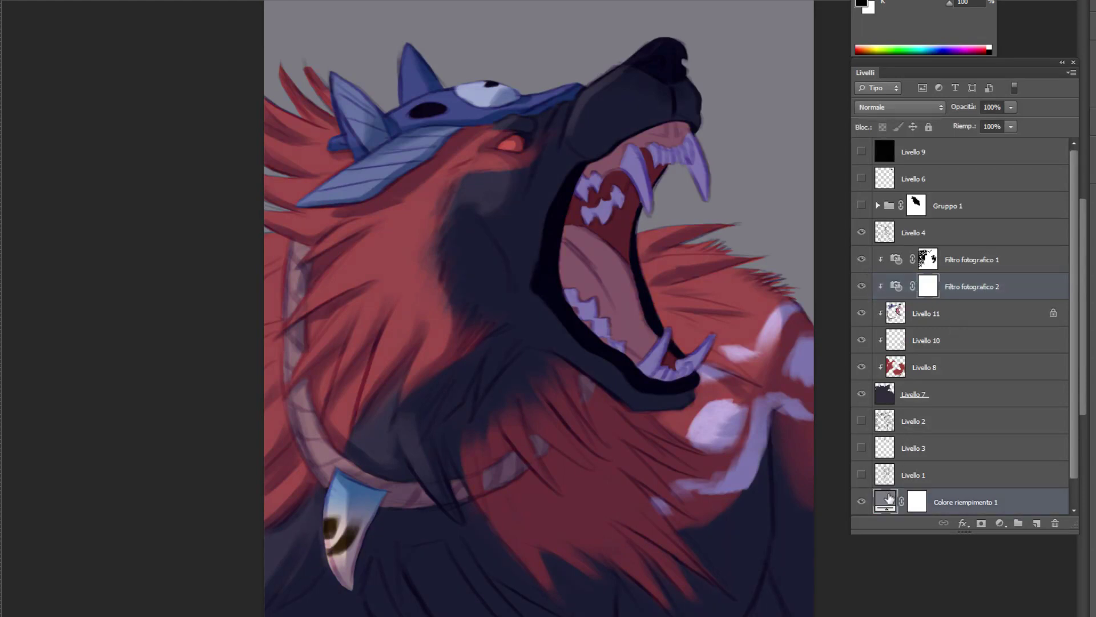
pyautogui.doubleClick(887, 499)
pyautogui.moveTo(841, 242)
pyautogui.mouseDown()
pyautogui.moveTo(900, 242)
pyautogui.moveTo(891, 262)
pyautogui.mouseUp()
pyautogui.click(1089, 147)
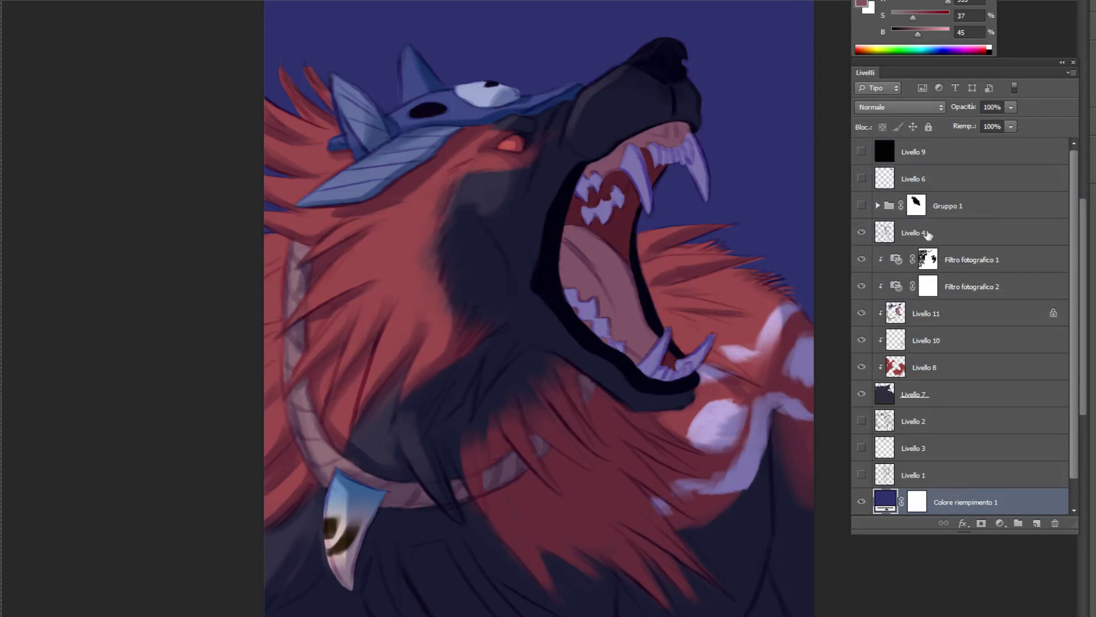
# Create a new empty layer above Filtro fotografico 1 and clip it to the creature's layer stack
pyautogui.click(965, 257)
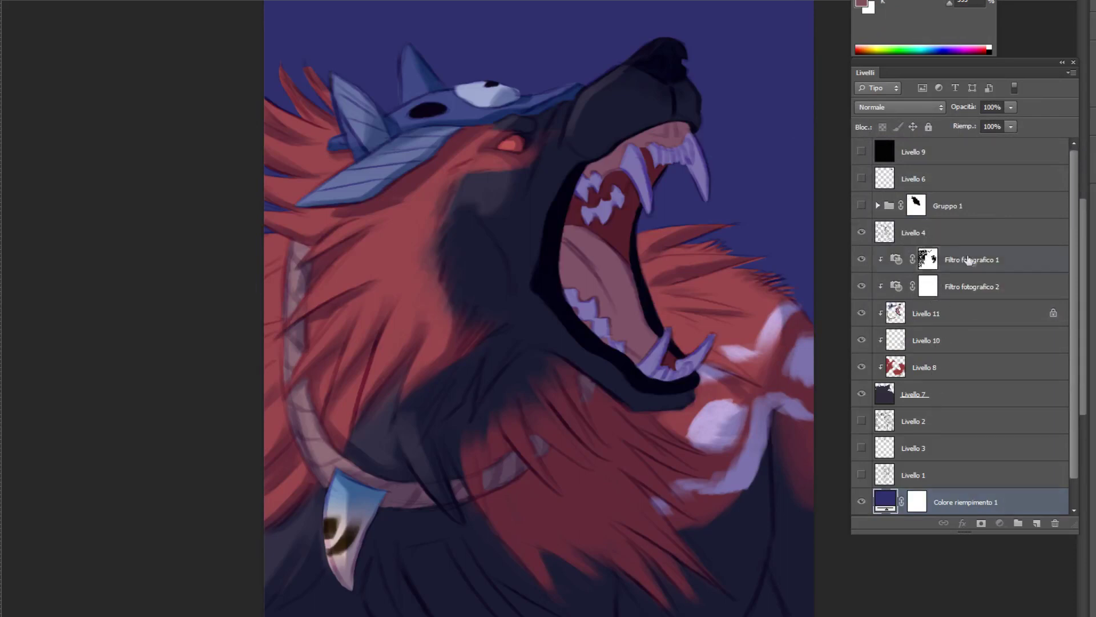
pyautogui.click(965, 523)
pyautogui.click(964, 522)
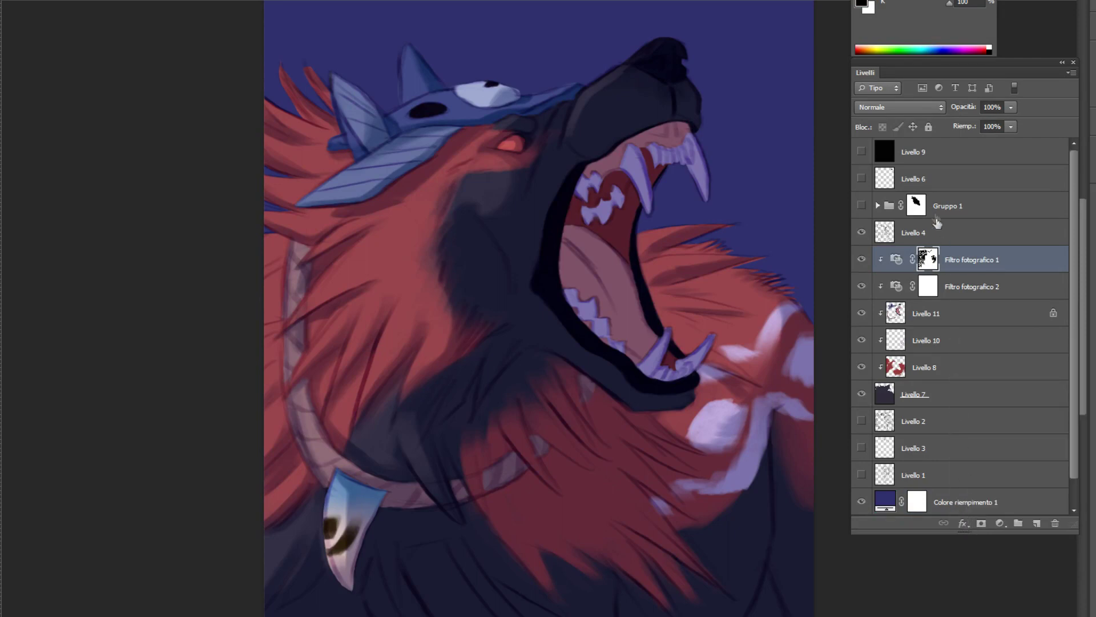
pyautogui.click(1037, 523)
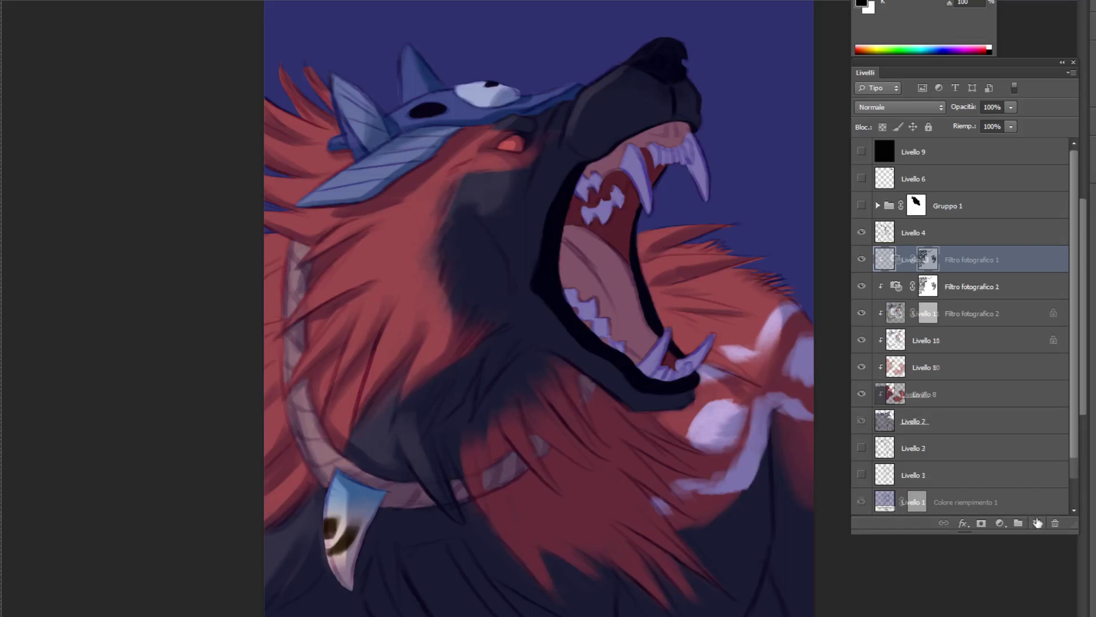
pyautogui.rightClick(975, 258)
pyautogui.click(1033, 336)
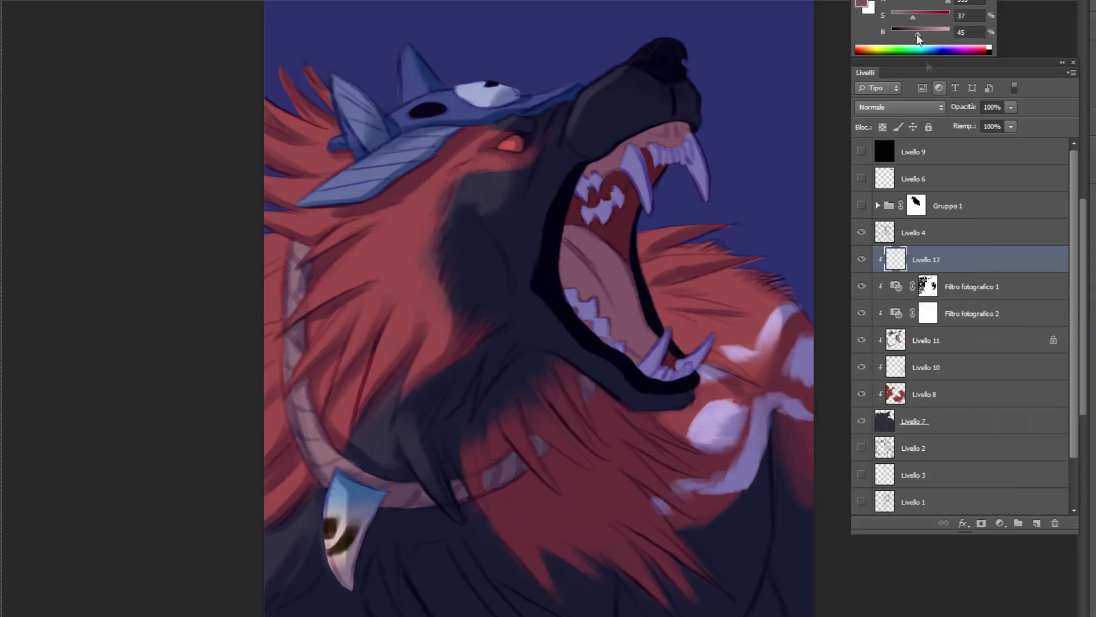
# Set the foreground to a greyish blue with 24% saturation and 65% brightness, and fill the new clipped layer with it
pyautogui.click(865, 5)
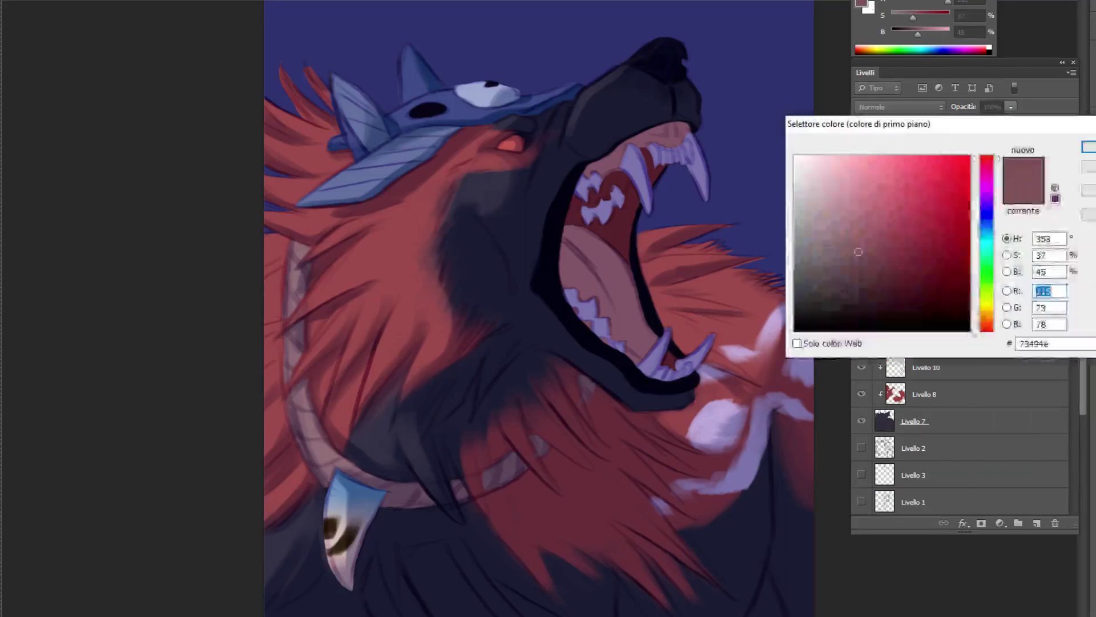
pyautogui.click(987, 216)
pyautogui.moveTo(830, 219)
pyautogui.mouseDown()
pyautogui.moveTo(817, 218)
pyautogui.moveTo(836, 216)
pyautogui.mouseUp()
pyautogui.click(1089, 147)
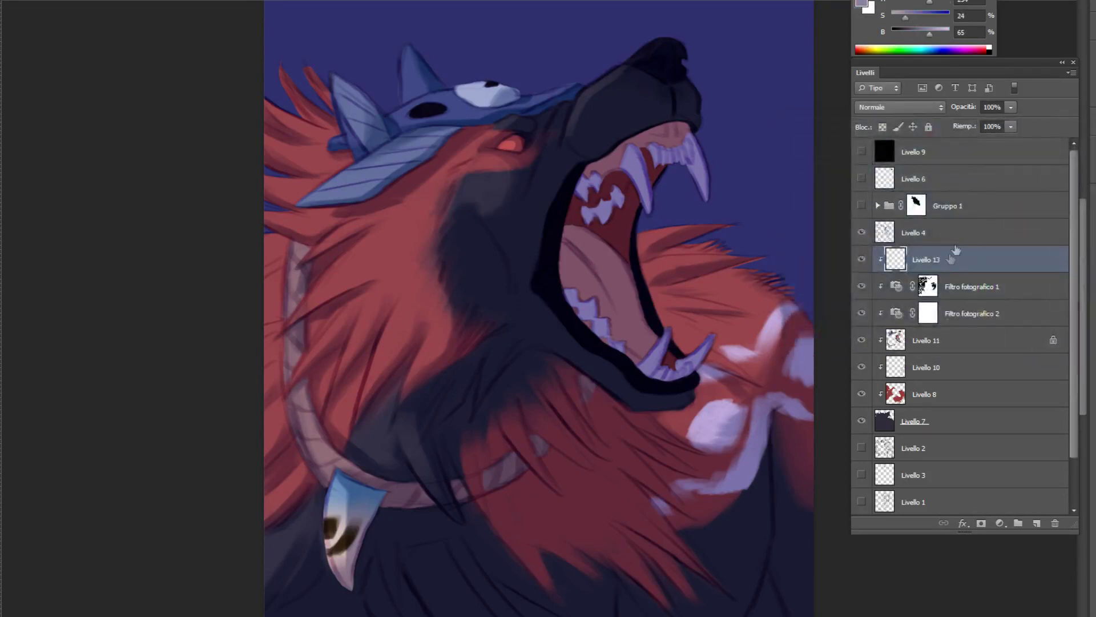
pyautogui.click(580, 388)
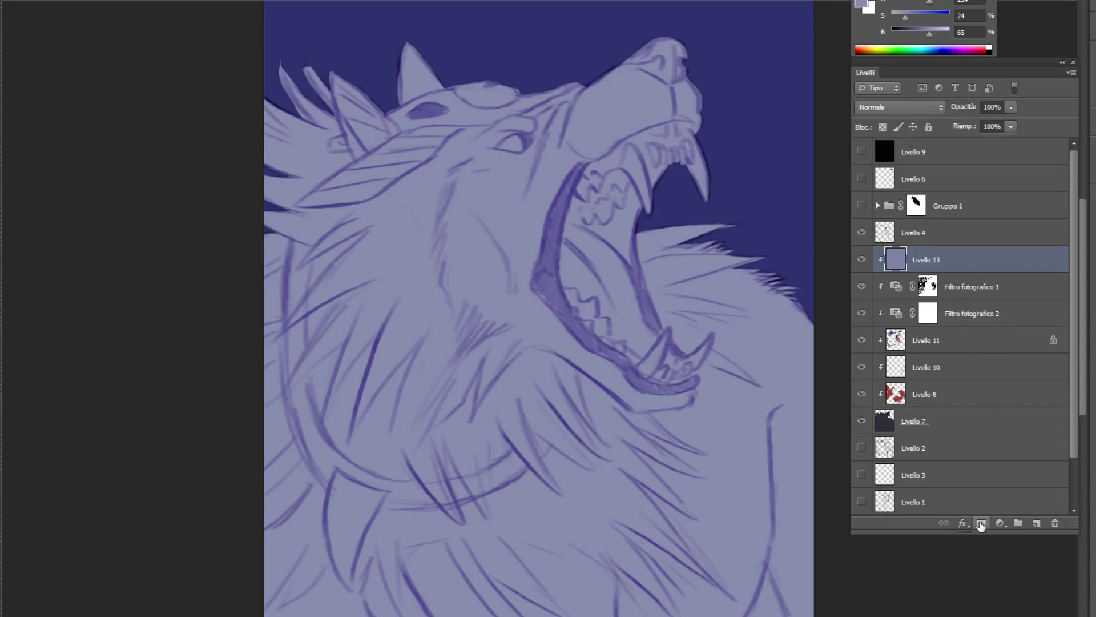
# Set the greyish-blue fill layer's blend mode to Soft Light and add a white layer mask to it
pyautogui.click(901, 107)
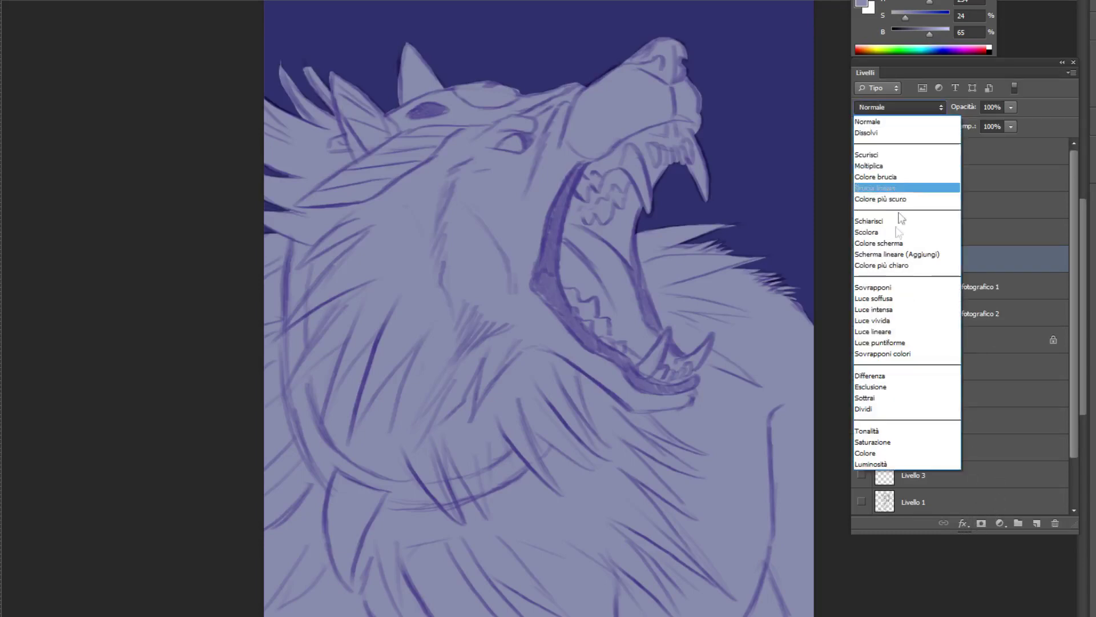
pyautogui.click(892, 303)
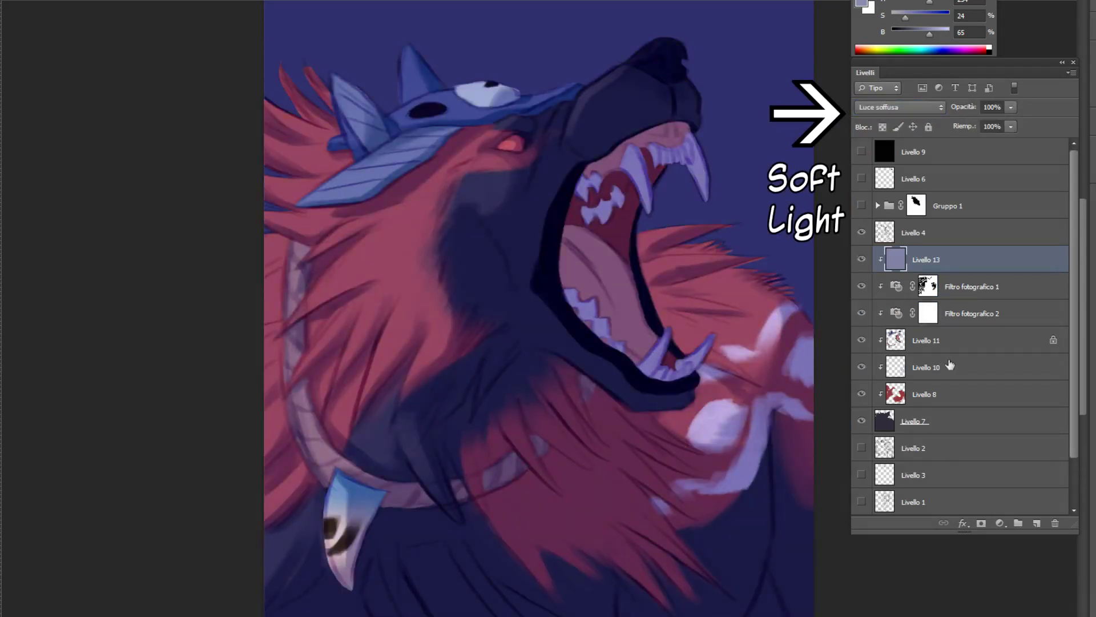
pyautogui.click(980, 523)
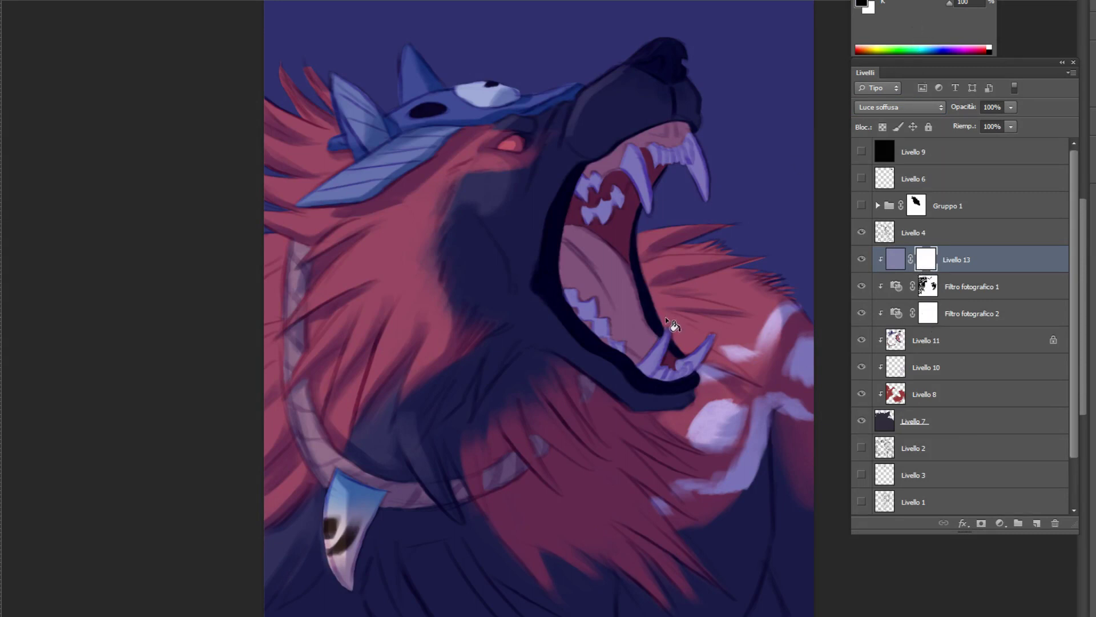
# Fill Livello 13's layer mask with black and start revealing the Soft Light colour along the top of the muzzle with white
pyautogui.click(691, 386)
pyautogui.click(862, 260)
pyautogui.click(867, 261)
pyautogui.press('x')
pyautogui.moveTo(636, 90); pyautogui.dragTo(649, 93)
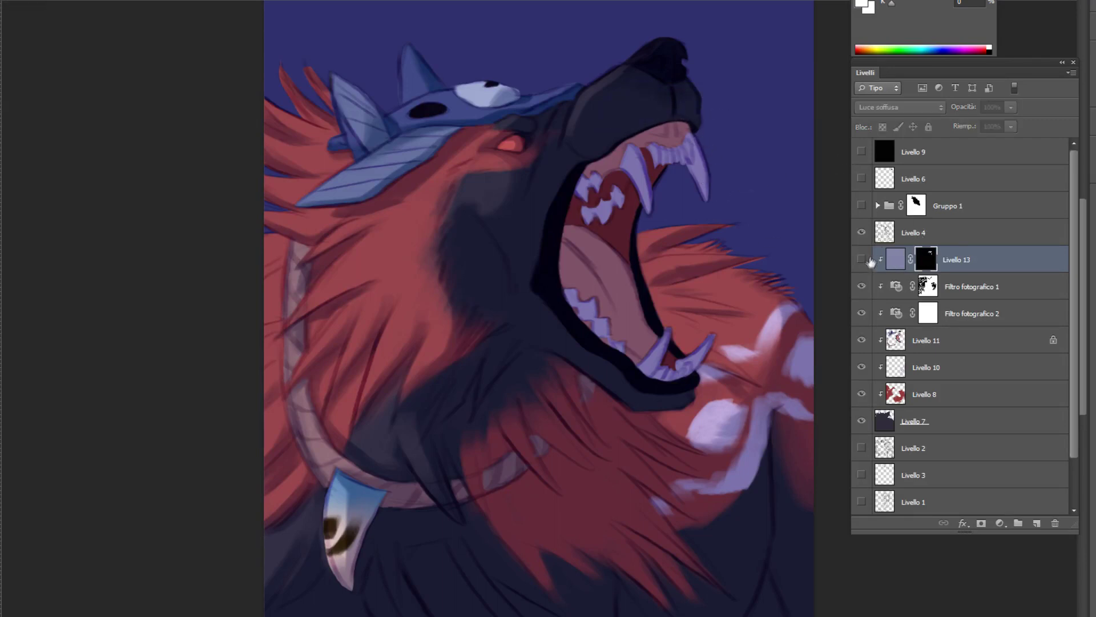
# Adjust Livello 13's fill colour with Hue/Saturation, setting Saturation to +3 and Lightness to +31
pyautogui.click(898, 260)
pyautogui.doubleClick(897, 260)
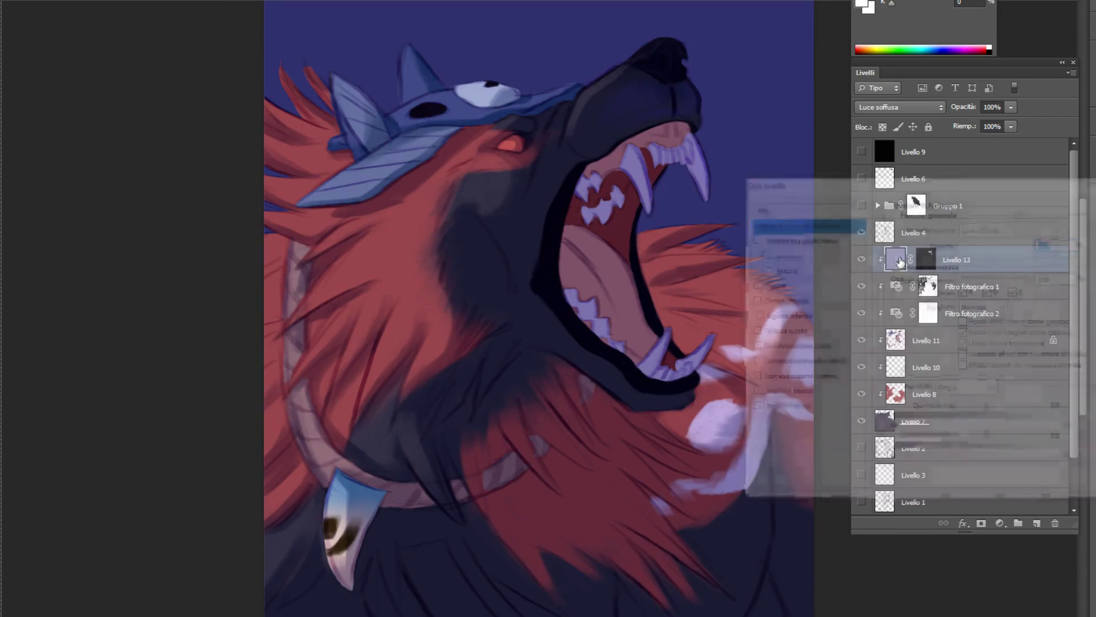
pyautogui.press('Escape')
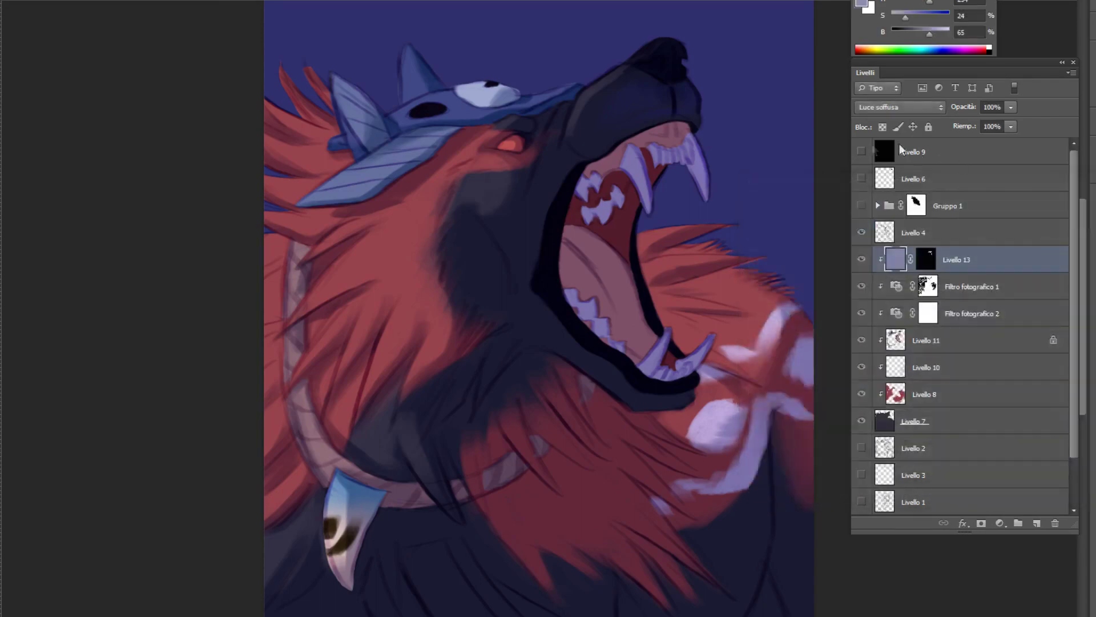
pyautogui.click(76, 0)
pyautogui.moveTo(171, 0)
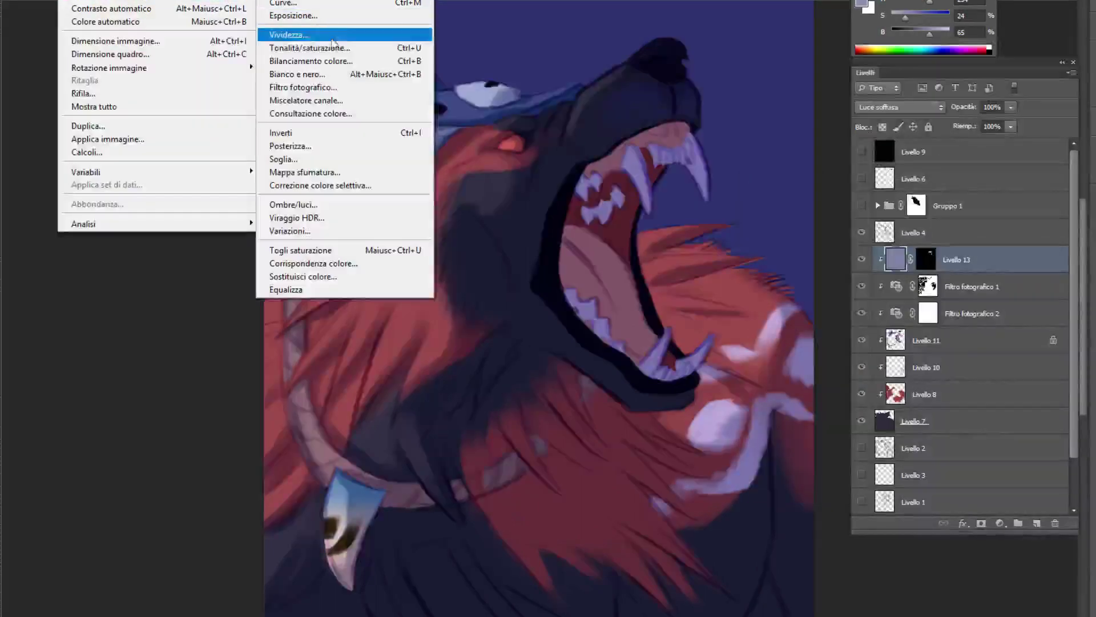
pyautogui.click(310, 47)
pyautogui.moveTo(992, 214); pyautogui.dragTo(907, 129)
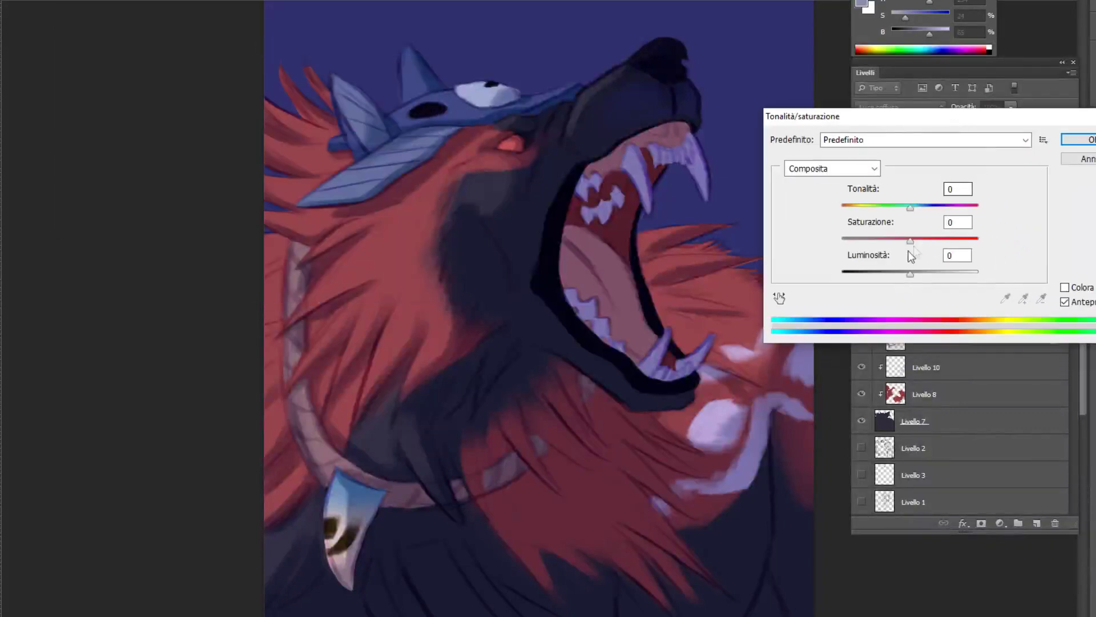
pyautogui.moveTo(910, 240); pyautogui.dragTo(934, 277)
pyautogui.click(922, 273)
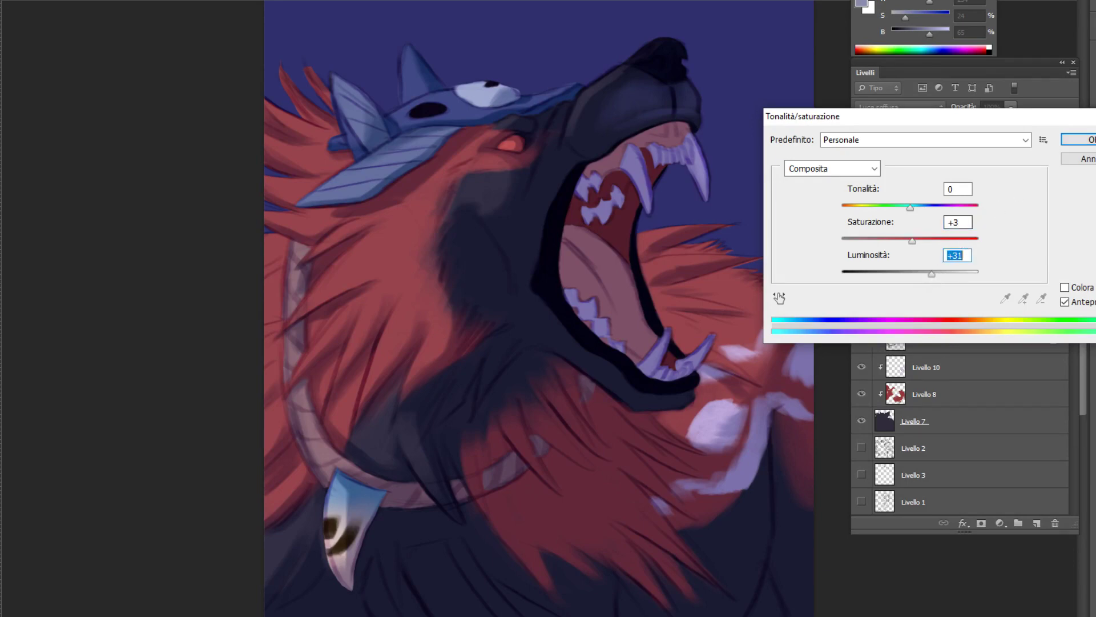
pyautogui.press('Return')
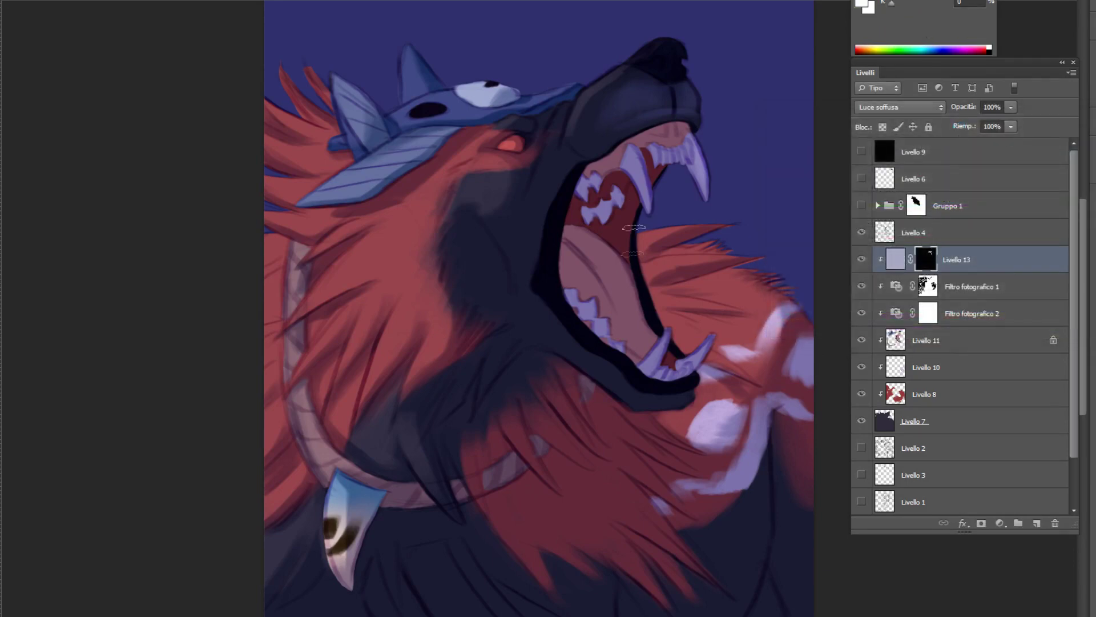
# Paint white on Livello 13's mask to lighten the muzzle, nose, upper mouth, cheek, throat edge and tongue
pyautogui.moveTo(655, 142); pyautogui.dragTo(649, 142)
pyautogui.moveTo(633, 149); pyautogui.dragTo(648, 192)
pyautogui.moveTo(673, 51); pyautogui.dragTo(678, 71)
pyautogui.moveTo(565, 108); pyautogui.dragTo(549, 149)
pyautogui.moveTo(426, 55); pyautogui.dragTo(431, 81)
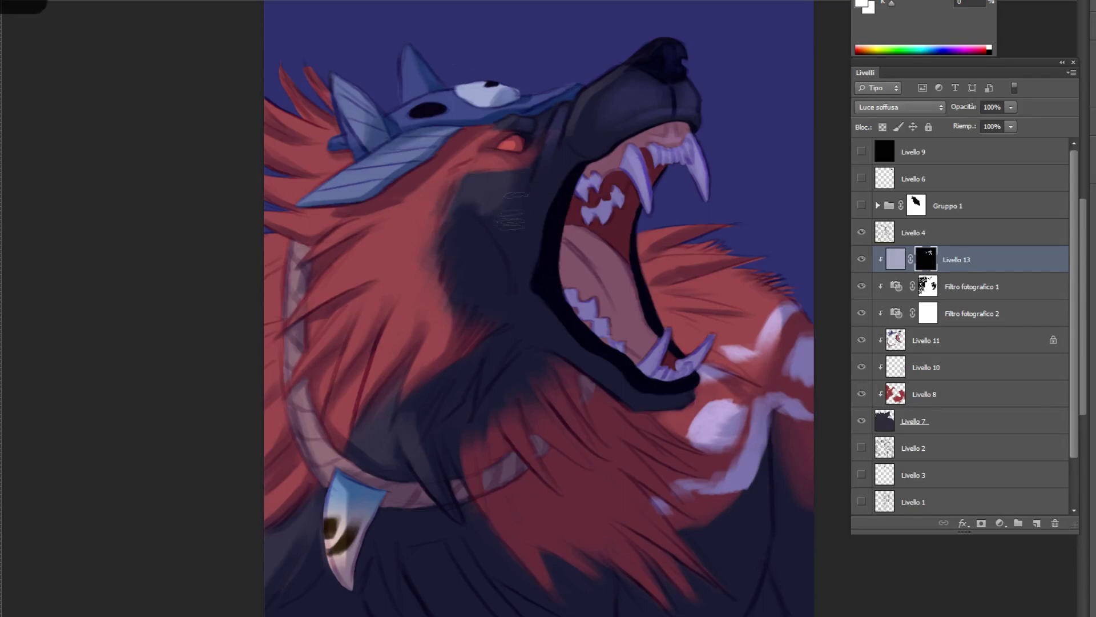
pyautogui.moveTo(528, 199); pyautogui.dragTo(517, 246)
pyautogui.moveTo(508, 337); pyautogui.dragTo(466, 369)
pyautogui.moveTo(594, 248); pyautogui.dragTo(644, 341)
pyautogui.moveTo(593, 300); pyautogui.dragTo(589, 300)
pyautogui.moveTo(658, 350); pyautogui.dragTo(654, 349)
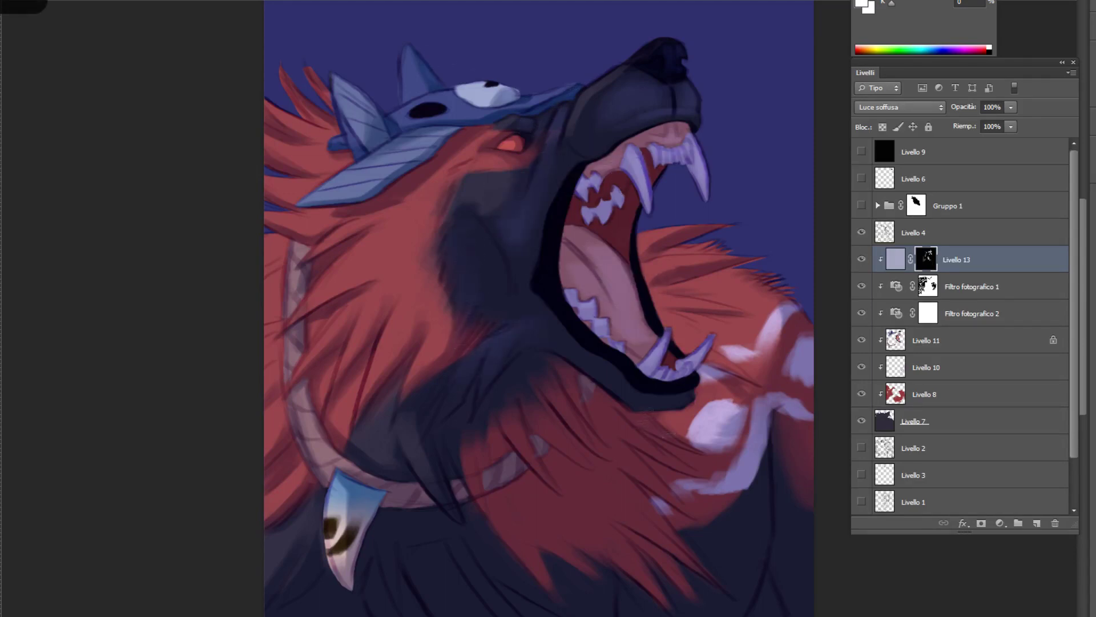
# Paint white on Livello 13's mask over the neck tufts, the dark chest fur and the shoulder
pyautogui.moveTo(633, 441); pyautogui.dragTo(660, 455)
pyautogui.moveTo(617, 442); pyautogui.dragTo(662, 491)
pyautogui.moveTo(464, 385); pyautogui.dragTo(444, 406)
pyautogui.moveTo(431, 554); pyautogui.dragTo(445, 605)
pyautogui.moveTo(491, 547); pyautogui.dragTo(537, 594)
pyautogui.moveTo(530, 515); pyautogui.dragTo(571, 555)
pyautogui.moveTo(608, 485); pyautogui.dragTo(642, 516)
pyautogui.moveTo(500, 410)
pyautogui.mouseDown()
pyautogui.moveTo(530, 459)
pyautogui.moveTo(485, 481)
pyautogui.mouseUp()
pyautogui.moveTo(413, 493)
pyautogui.mouseDown()
pyautogui.moveTo(389, 492)
pyautogui.moveTo(355, 525)
pyautogui.mouseUp()
pyautogui.moveTo(742, 443); pyautogui.dragTo(673, 551)
pyautogui.moveTo(802, 331)
pyautogui.mouseDown()
pyautogui.moveTo(785, 462)
pyautogui.moveTo(793, 415)
pyautogui.mouseUp()
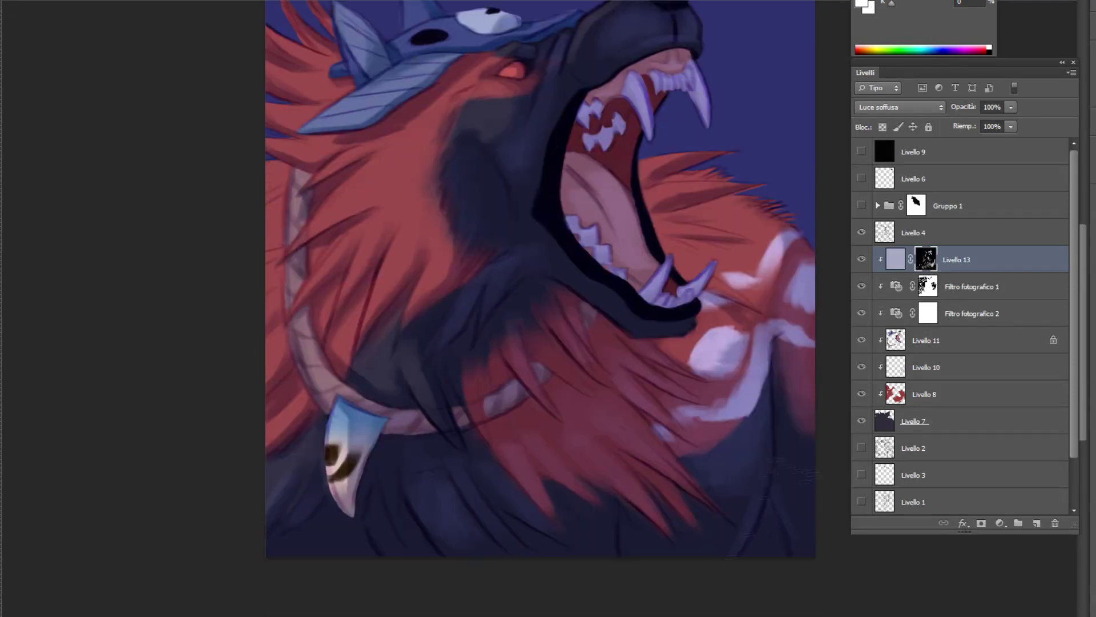
pyautogui.moveTo(785, 508); pyautogui.dragTo(745, 554)
# Create a new empty layer above Livello 13 and clip it to the creature's layer stack
pyautogui.scroll(2, 768, 530)
pyautogui.click(1000, 523)
pyautogui.click(1000, 523)
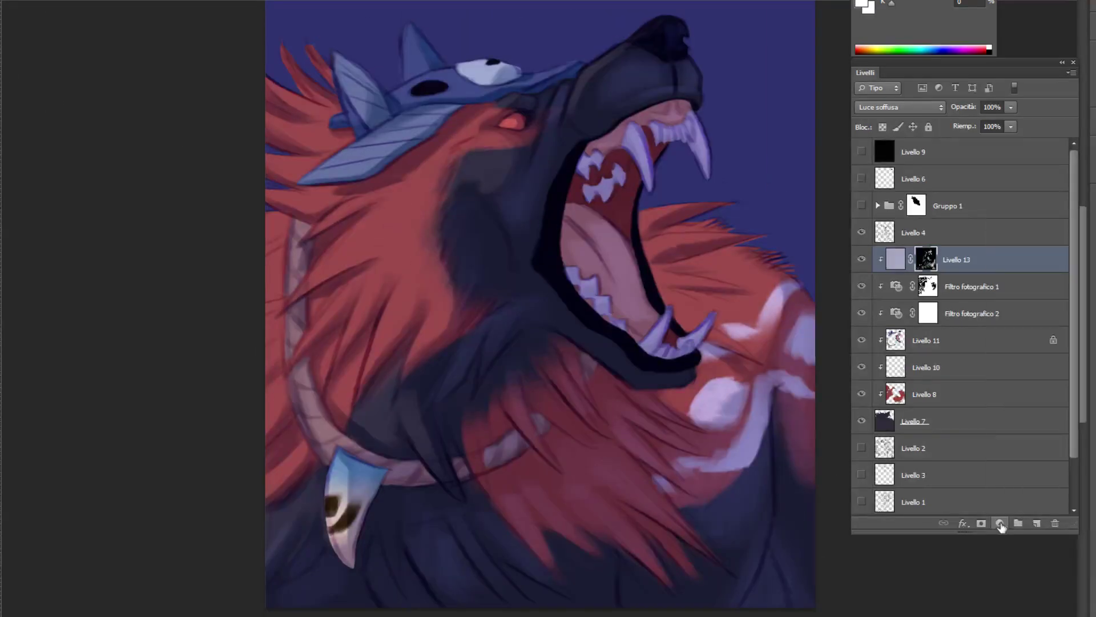
pyautogui.click(1036, 523)
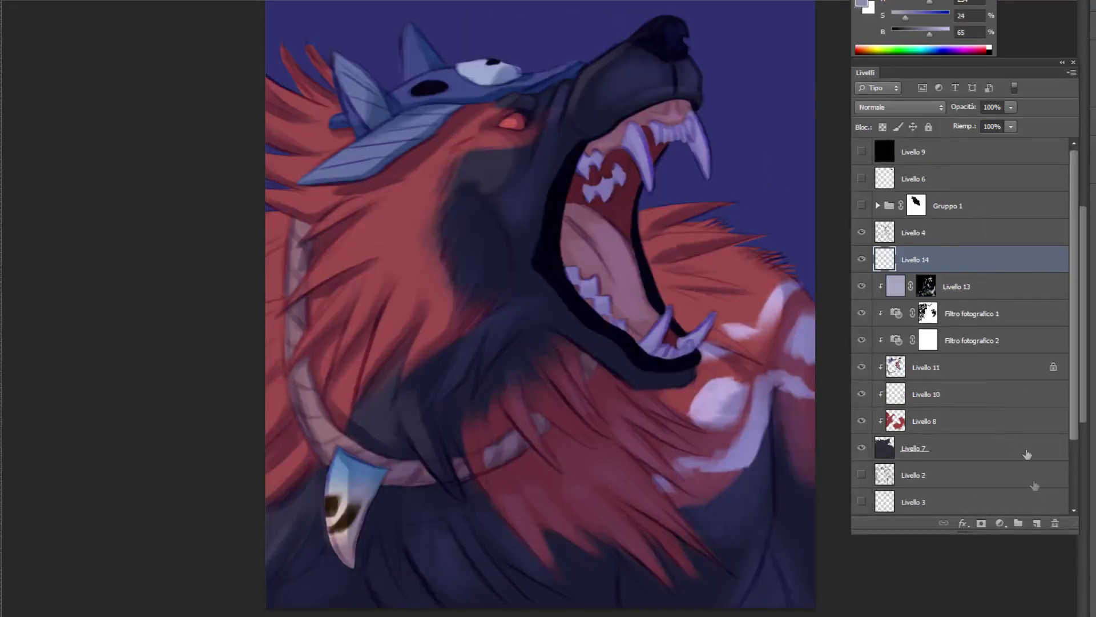
pyautogui.rightClick(951, 261)
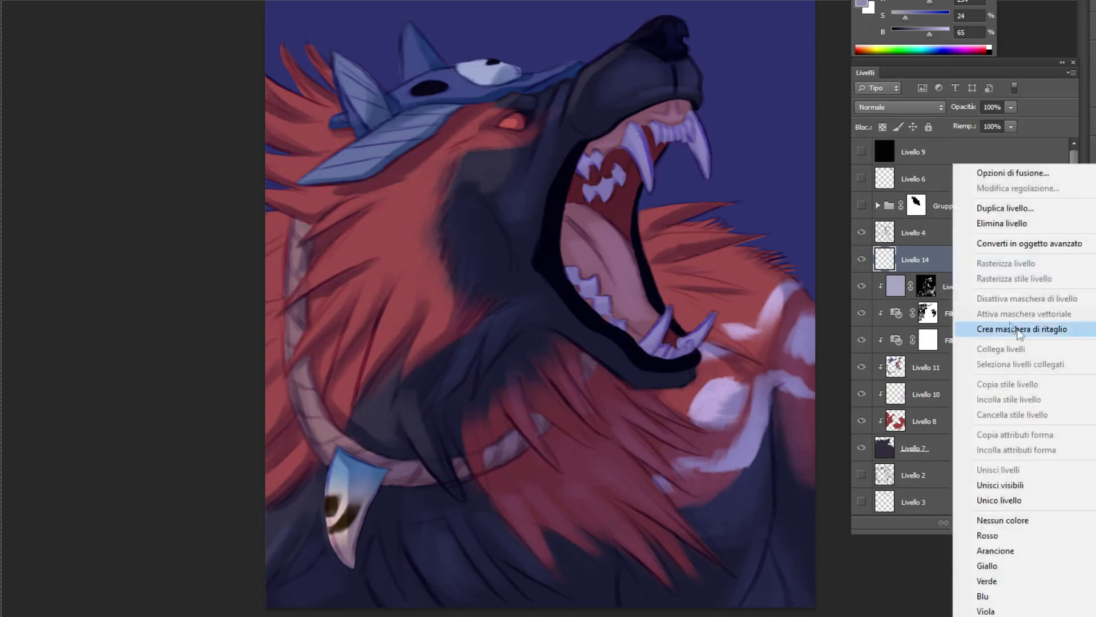
pyautogui.click(1050, 327)
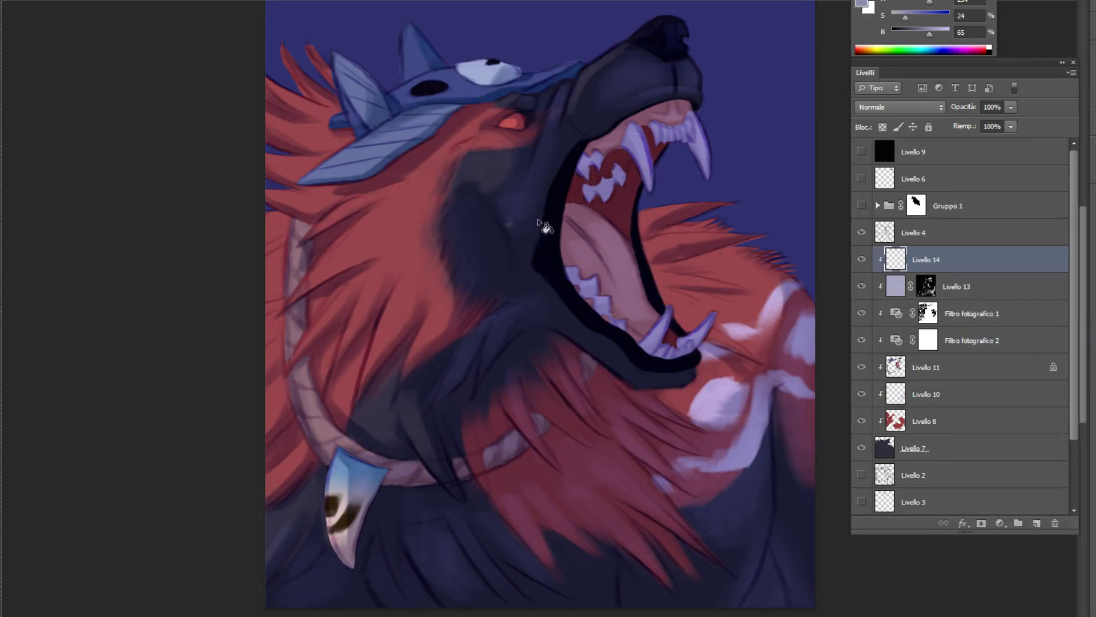
# Set the foreground to a light blue with hue 210, saturation 22% and brightness 88%, and fill Livello 14 with it
pyautogui.click(865, 6)
pyautogui.moveTo(836, 188); pyautogui.dragTo(833, 177)
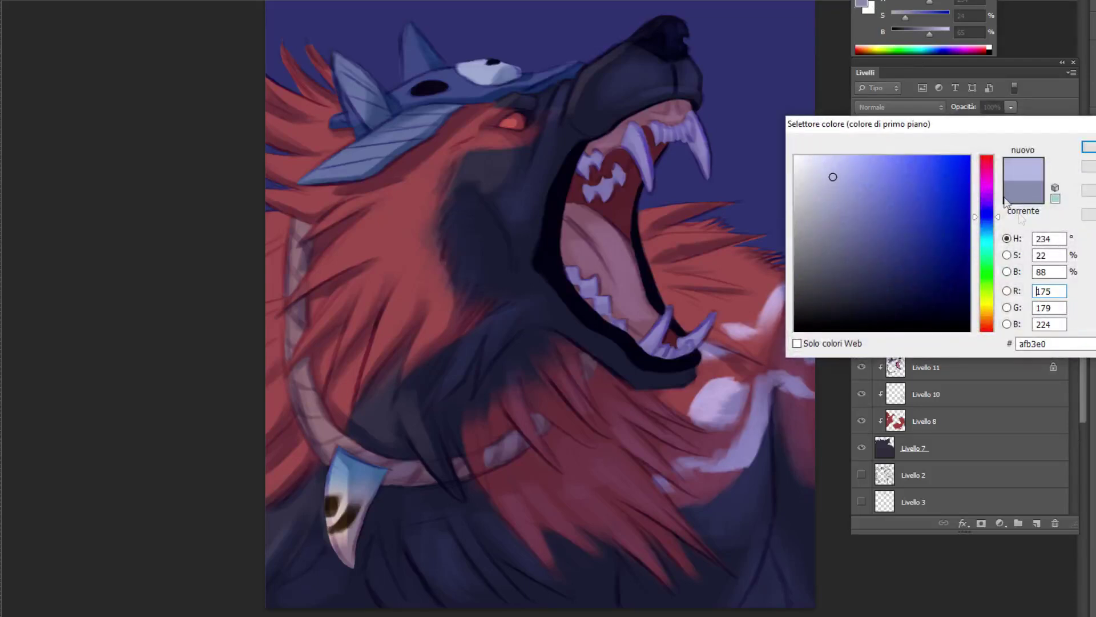
pyautogui.moveTo(998, 217); pyautogui.dragTo(998, 229)
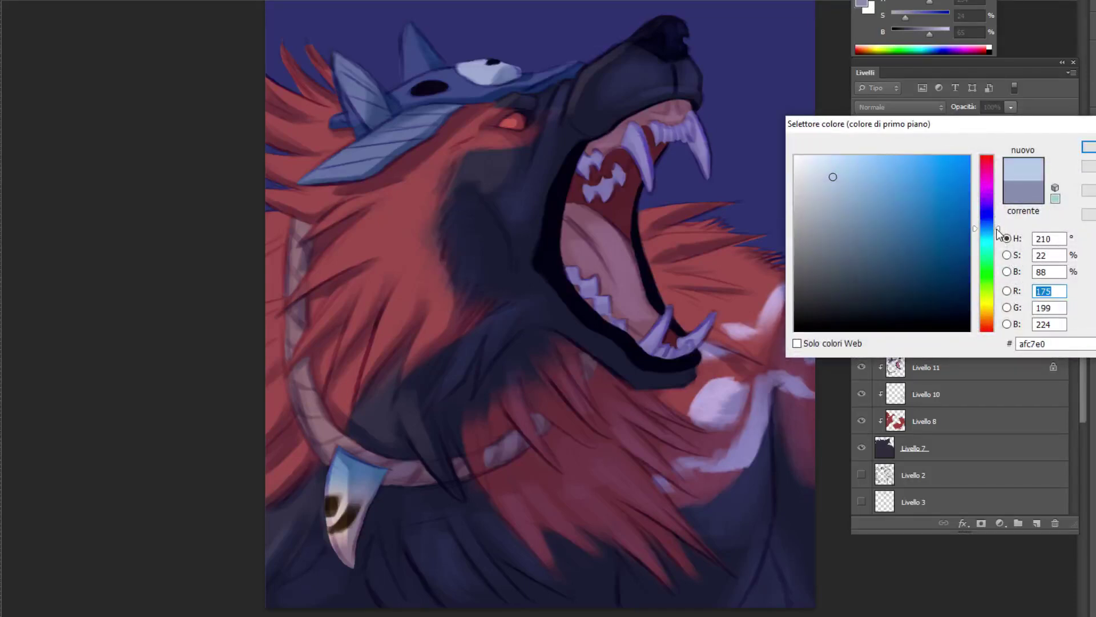
pyautogui.click(1088, 154)
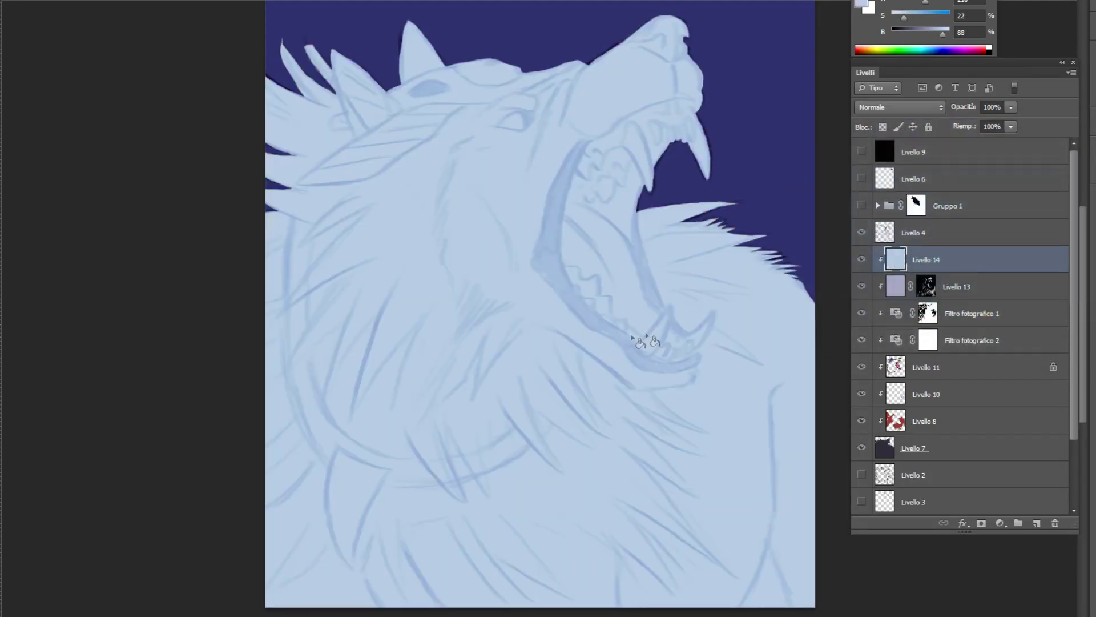
pyautogui.hotkey('alt', 'BackSpace')
# Set Livello 14's blend mode to Overlay (Sovrapponi) and compare the artwork with the layer hidden and shown
pyautogui.click(928, 110)
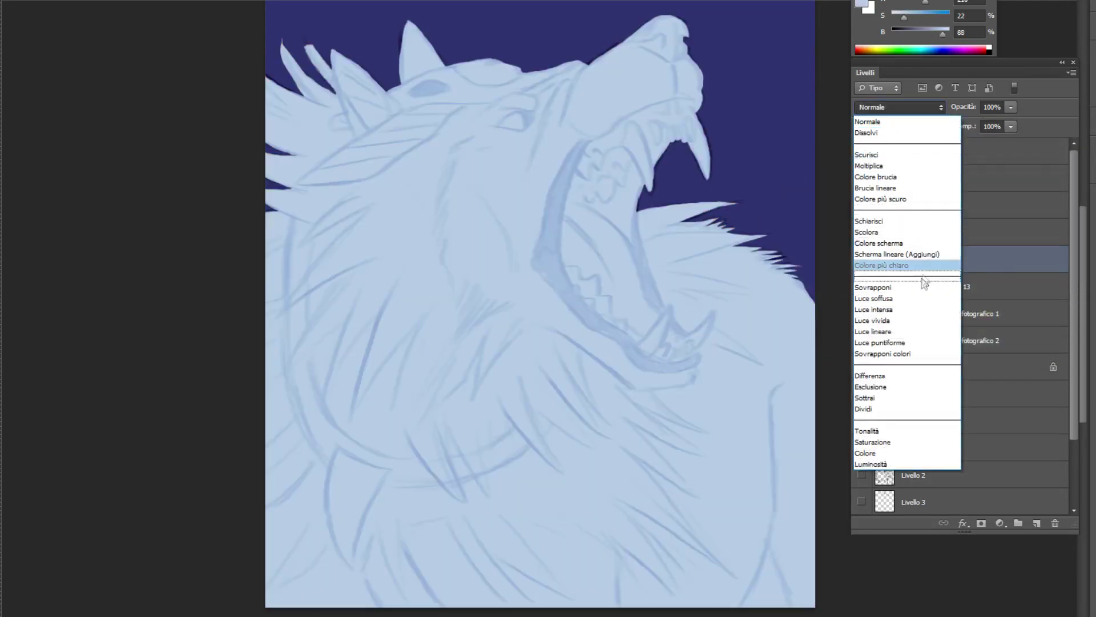
pyautogui.click(923, 291)
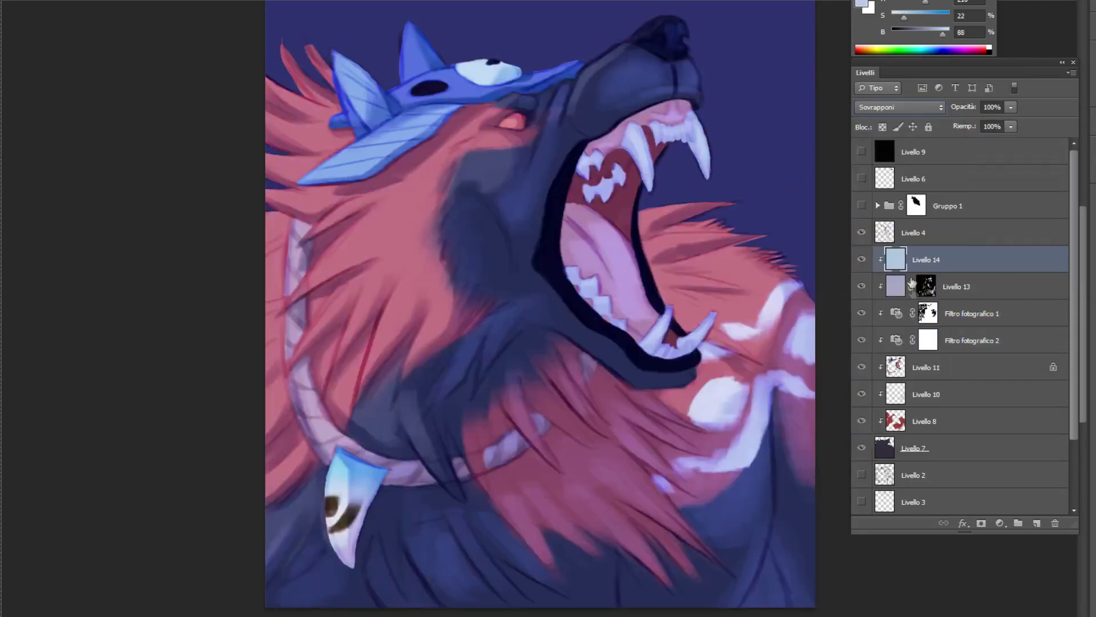
pyautogui.click(863, 261)
pyautogui.click(864, 261)
# Set the foreground to a pinkish lilac with hue 289, saturation 22% and brightness 87%, and refill Livello 14 with it
pyautogui.click(869, 5)
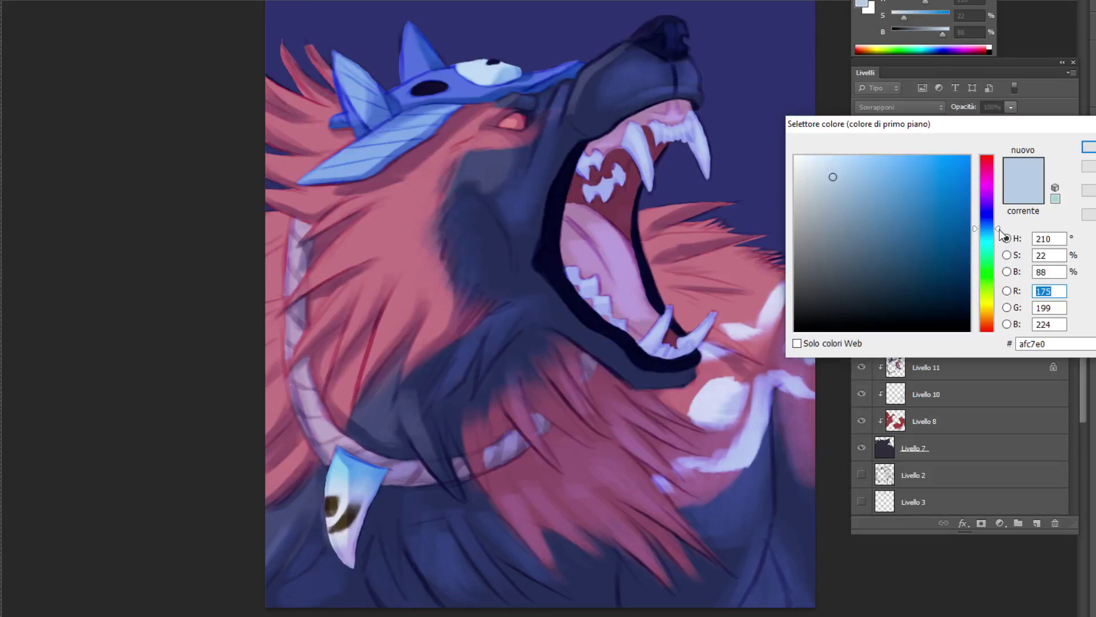
pyautogui.moveTo(1000, 229); pyautogui.dragTo(995, 189)
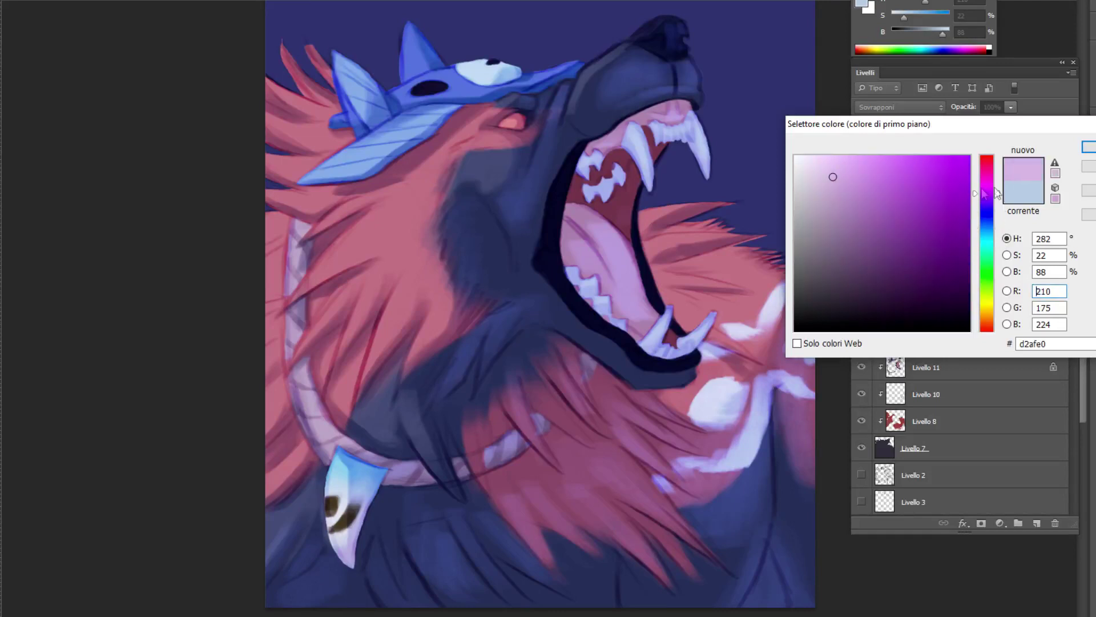
pyautogui.click(827, 178)
pyautogui.click(562, 304)
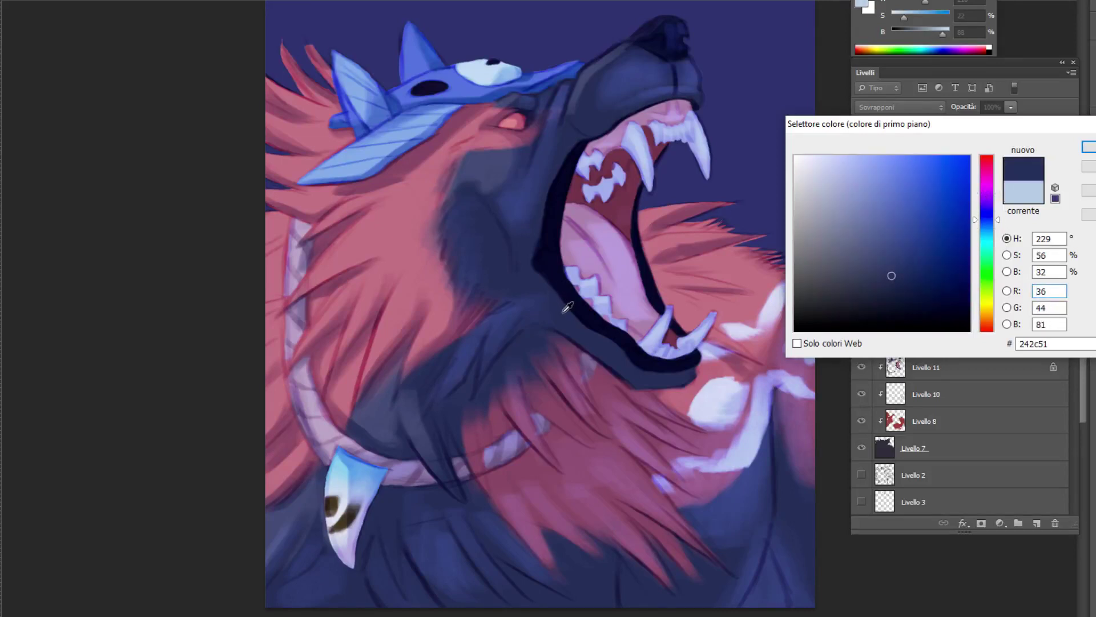
pyautogui.click(994, 189)
pyautogui.click(838, 183)
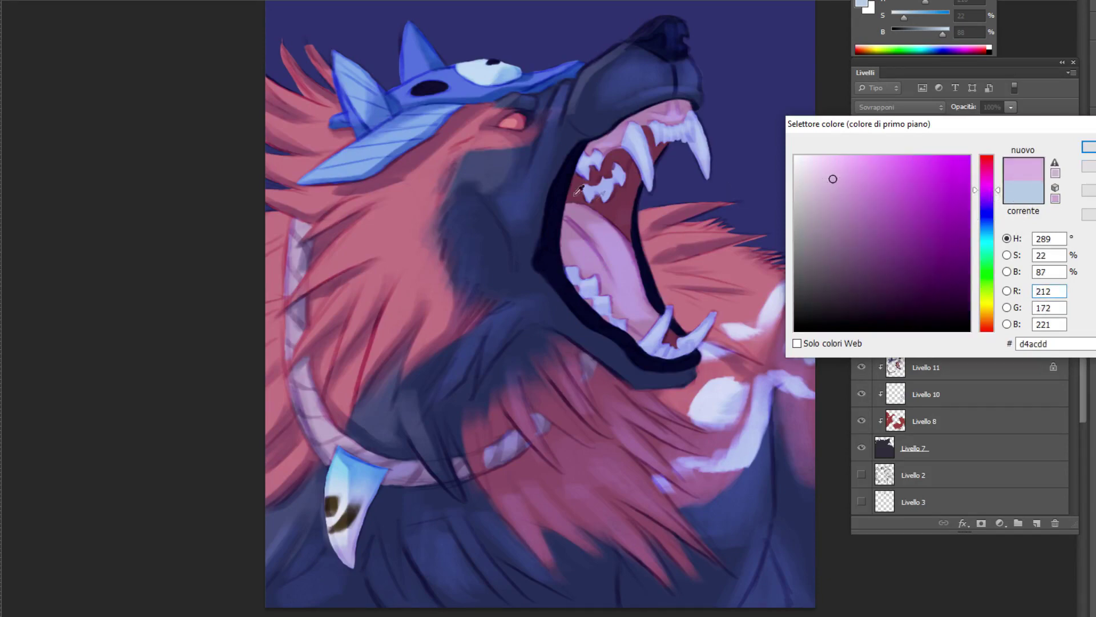
pyautogui.press('Return')
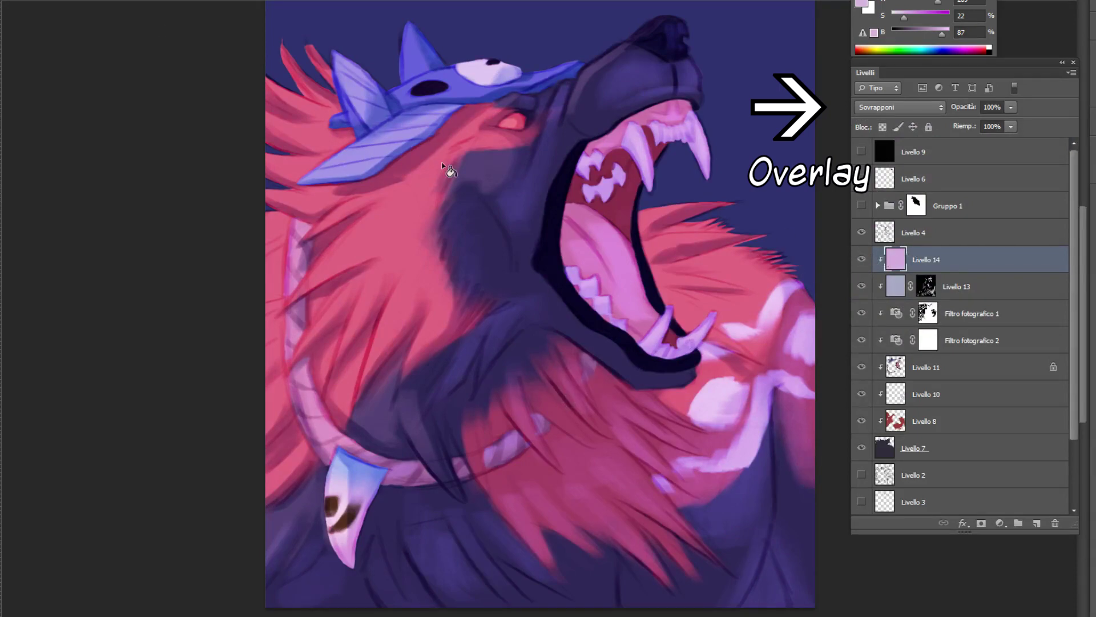
# Shift Livello 14's lilac fill to a warmer, slightly lighter pink with Hue/Saturation
pyautogui.click(330, 49)
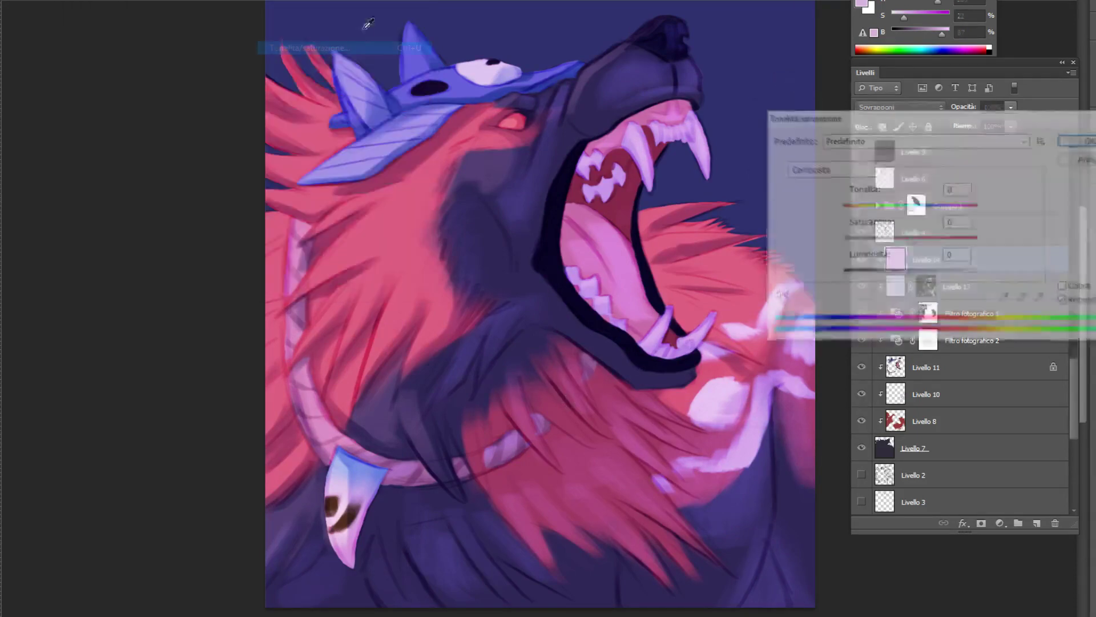
pyautogui.moveTo(911, 209); pyautogui.dragTo(895, 250)
pyautogui.moveTo(911, 272); pyautogui.dragTo(916, 274)
pyautogui.click(1084, 144)
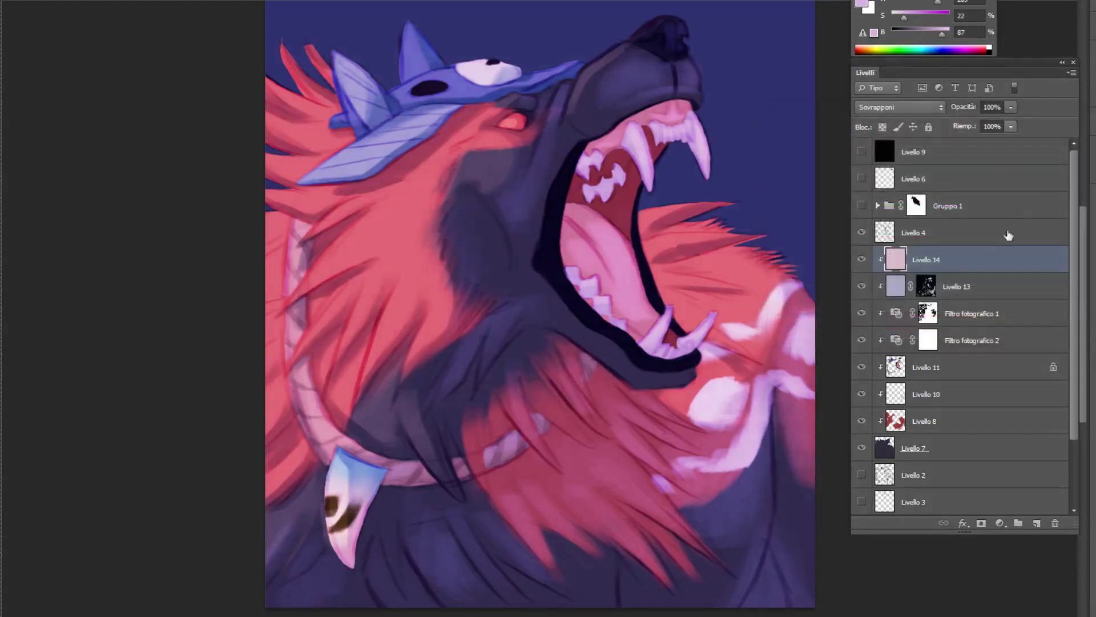
# Add a layer mask to Livello 14 and invert it to black to hide the pink Overlay colour
pyautogui.click(983, 524)
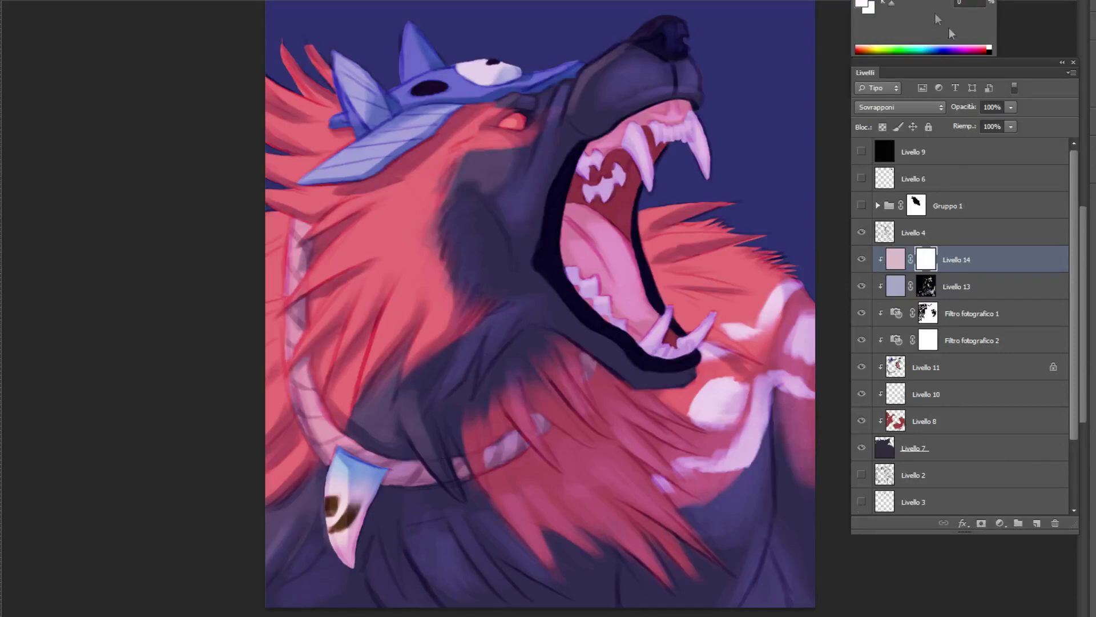
pyautogui.hotkey('ctrl', 'i')
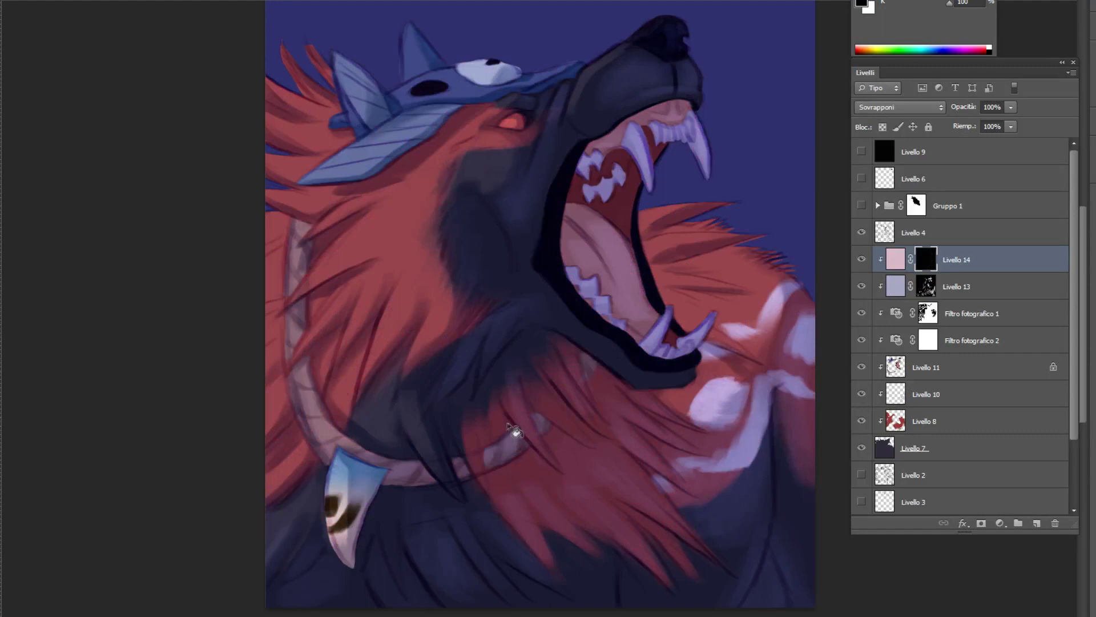
pyautogui.click(862, 260)
pyautogui.click(865, 259)
# Paint white on Livello 14's mask to light up the cheek fur, eye area, headdress, its ears and the tooth pendant
pyautogui.moveTo(909, 13); pyautogui.dragTo(788, 49)
pyautogui.moveTo(386, 205)
pyautogui.mouseDown()
pyautogui.moveTo(411, 191)
pyautogui.moveTo(394, 217)
pyautogui.moveTo(416, 211)
pyautogui.moveTo(360, 234)
pyautogui.moveTo(314, 279)
pyautogui.moveTo(368, 239)
pyautogui.moveTo(411, 229)
pyautogui.moveTo(388, 275)
pyautogui.moveTo(374, 267)
pyautogui.moveTo(393, 258)
pyautogui.moveTo(394, 312)
pyautogui.mouseUp()
pyautogui.moveTo(428, 268)
pyautogui.mouseDown()
pyautogui.moveTo(386, 337)
pyautogui.moveTo(431, 331)
pyautogui.mouseUp()
pyautogui.moveTo(423, 174); pyautogui.dragTo(489, 142)
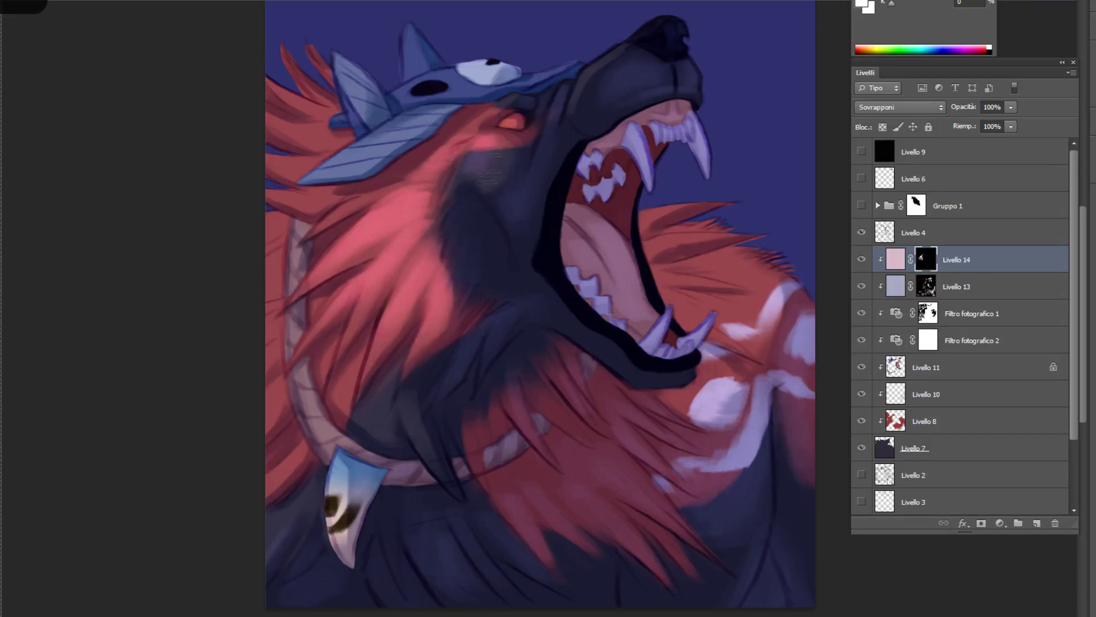
pyautogui.moveTo(484, 180); pyautogui.dragTo(521, 121)
pyautogui.moveTo(313, 178); pyautogui.dragTo(399, 146)
pyautogui.moveTo(400, 91); pyautogui.dragTo(568, 70)
pyautogui.moveTo(341, 60); pyautogui.dragTo(368, 121)
pyautogui.moveTo(409, 29)
pyautogui.mouseDown()
pyautogui.moveTo(407, 79)
pyautogui.moveTo(286, 165)
pyautogui.moveTo(275, 274)
pyautogui.moveTo(372, 394)
pyautogui.moveTo(337, 503)
pyautogui.mouseUp()
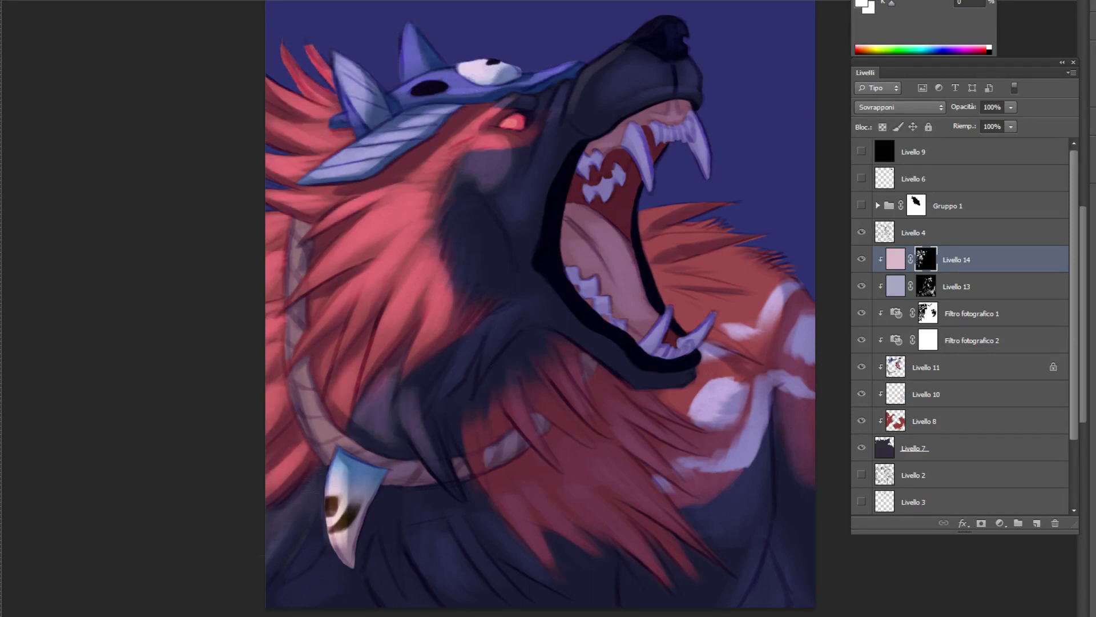
# Paint white on Livello 14's mask along the rope collar and the red fur tufts behind the open jaw
pyautogui.moveTo(303, 369); pyautogui.dragTo(311, 410)
pyautogui.moveTo(312, 421); pyautogui.dragTo(334, 436)
pyautogui.moveTo(295, 250); pyautogui.dragTo(292, 293)
pyautogui.moveTo(291, 319); pyautogui.dragTo(295, 341)
pyautogui.moveTo(641, 224); pyautogui.dragTo(690, 208)
pyautogui.moveTo(648, 249); pyautogui.dragTo(742, 237)
pyautogui.moveTo(660, 280); pyautogui.dragTo(731, 286)
pyautogui.moveTo(669, 294); pyautogui.dragTo(752, 308)
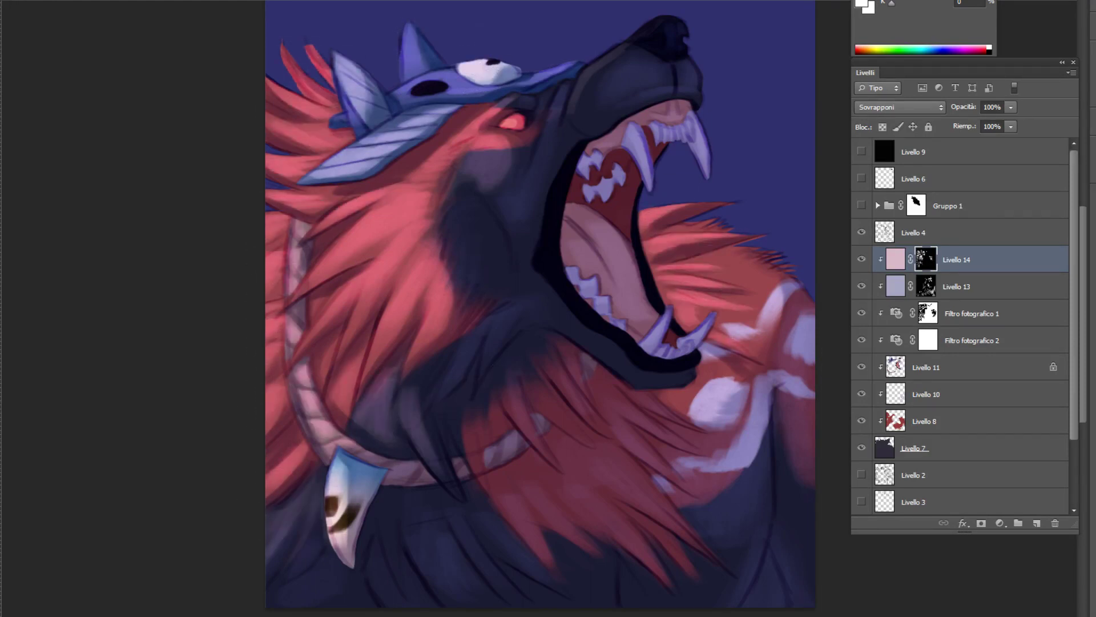
# Extend the pink lighting on Livello 14's mask over the back and shoulder markings, and check values by toggling Livello 9
pyautogui.moveTo(665, 230); pyautogui.dragTo(721, 222)
pyautogui.moveTo(698, 254); pyautogui.dragTo(778, 275)
pyautogui.moveTo(700, 280); pyautogui.dragTo(778, 291)
pyautogui.moveTo(726, 328); pyautogui.dragTo(778, 294)
pyautogui.moveTo(740, 379)
pyautogui.mouseDown()
pyautogui.moveTo(694, 408)
pyautogui.moveTo(719, 418)
pyautogui.mouseUp()
pyautogui.click(862, 152)
pyautogui.click(862, 152)
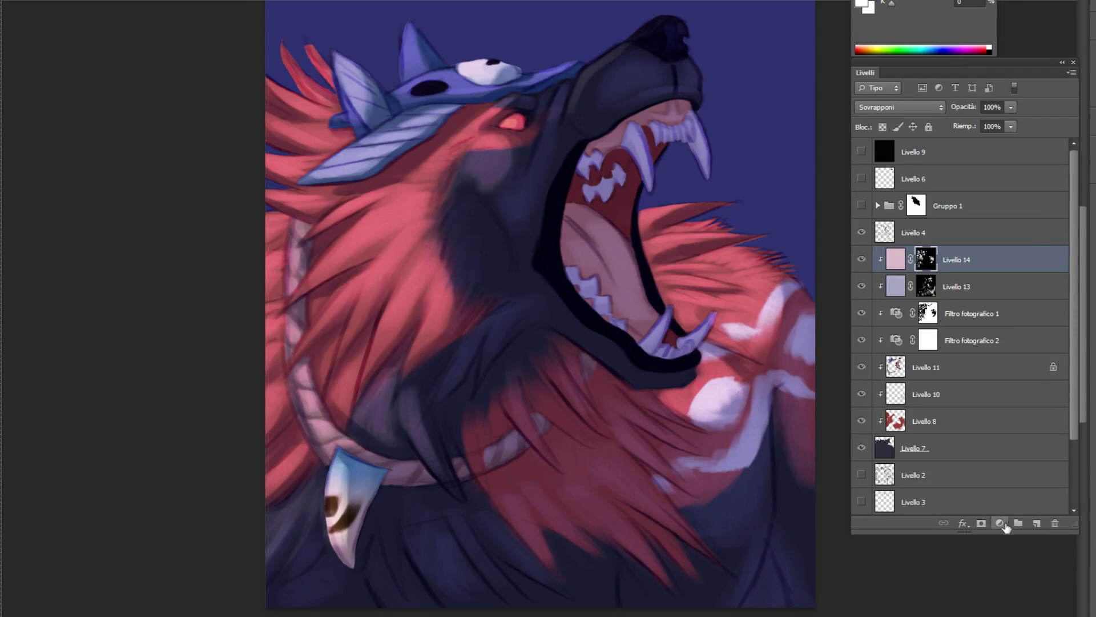
# Create a new layer above Livello 14, clip it to the layers below, and fill it with muted blue-violet #616085
pyautogui.click(1035, 522)
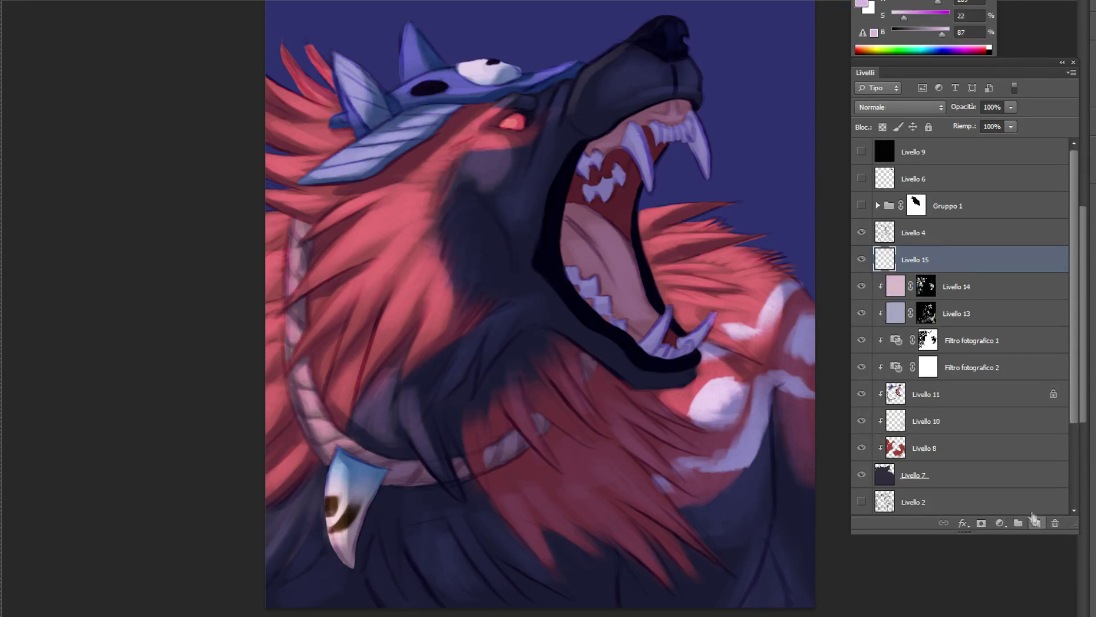
pyautogui.rightClick(947, 254)
pyautogui.click(1016, 328)
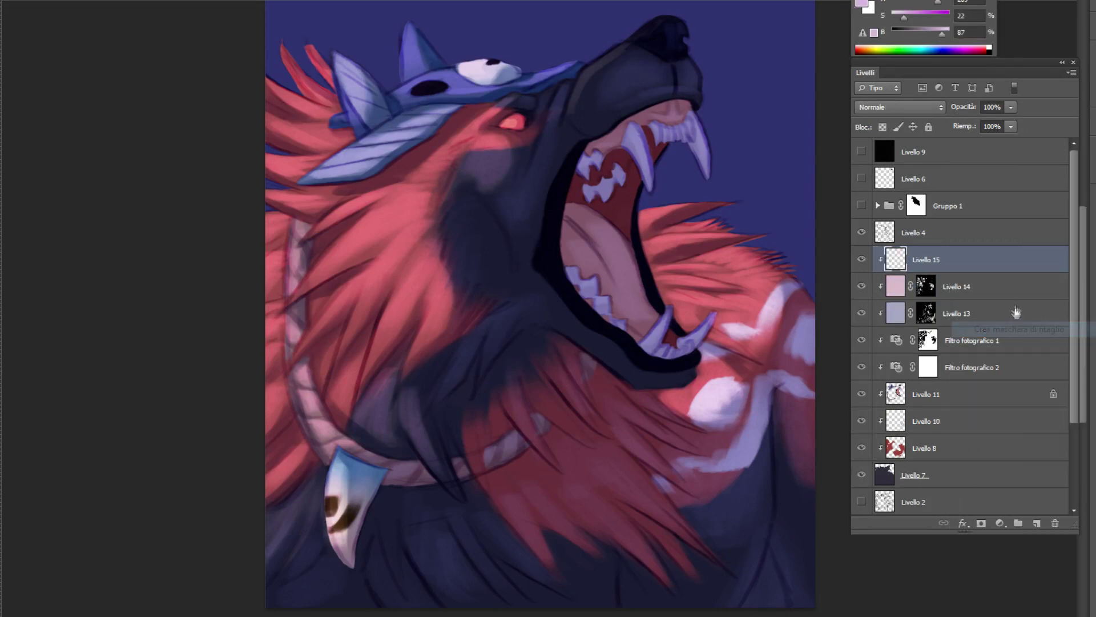
pyautogui.click(864, 5)
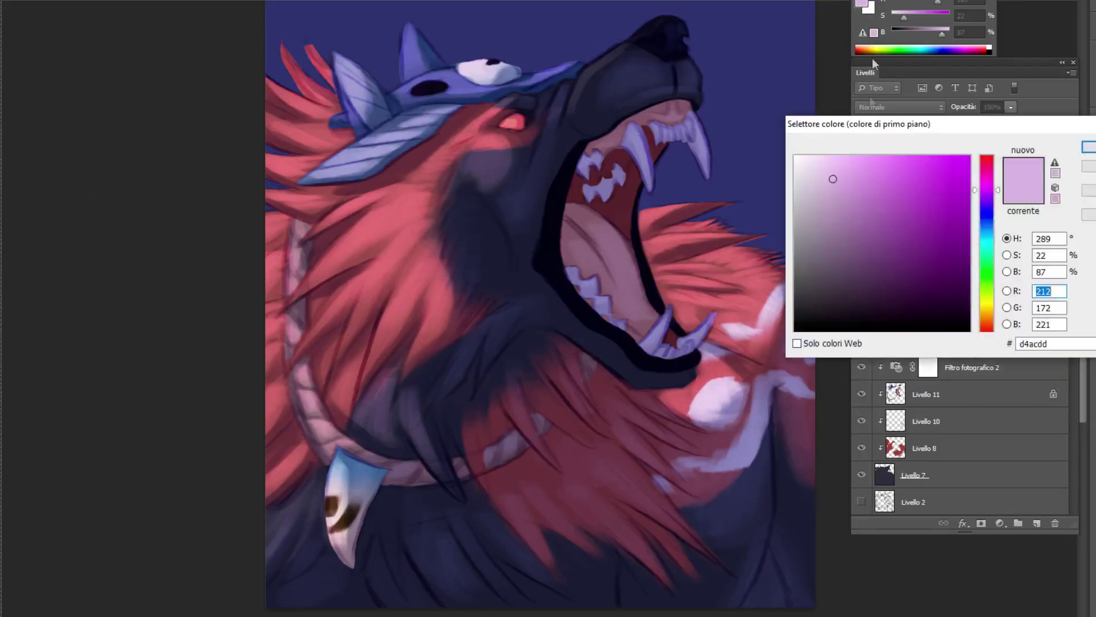
pyautogui.click(990, 214)
pyautogui.click(843, 252)
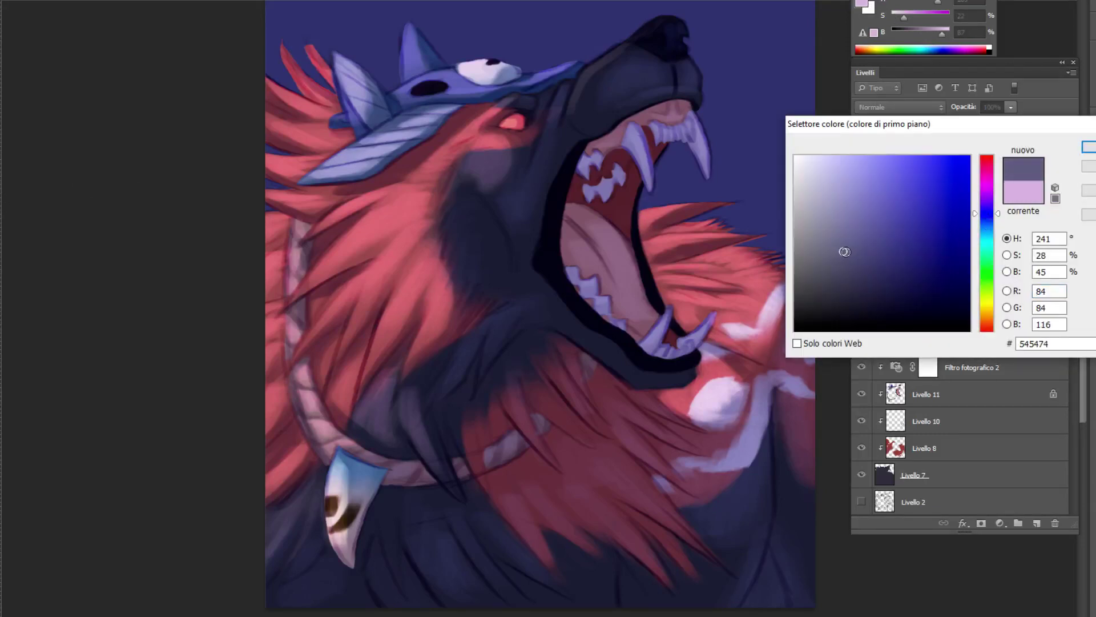
pyautogui.moveTo(844, 252); pyautogui.dragTo(842, 240)
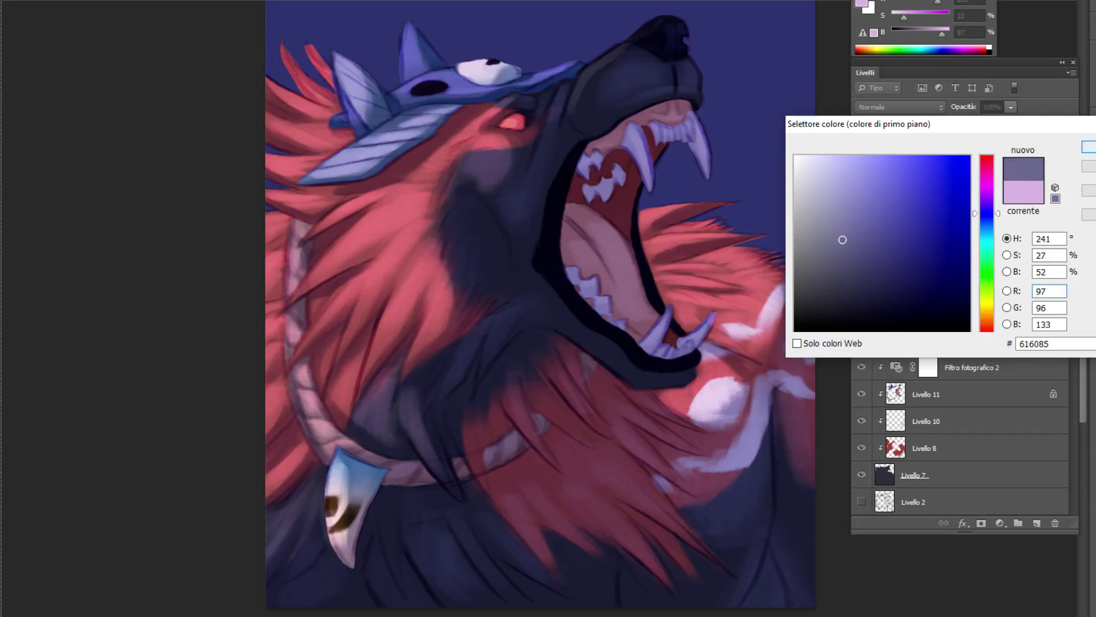
pyautogui.press('Return')
pyautogui.hotkey('alt', 'BackSpace')
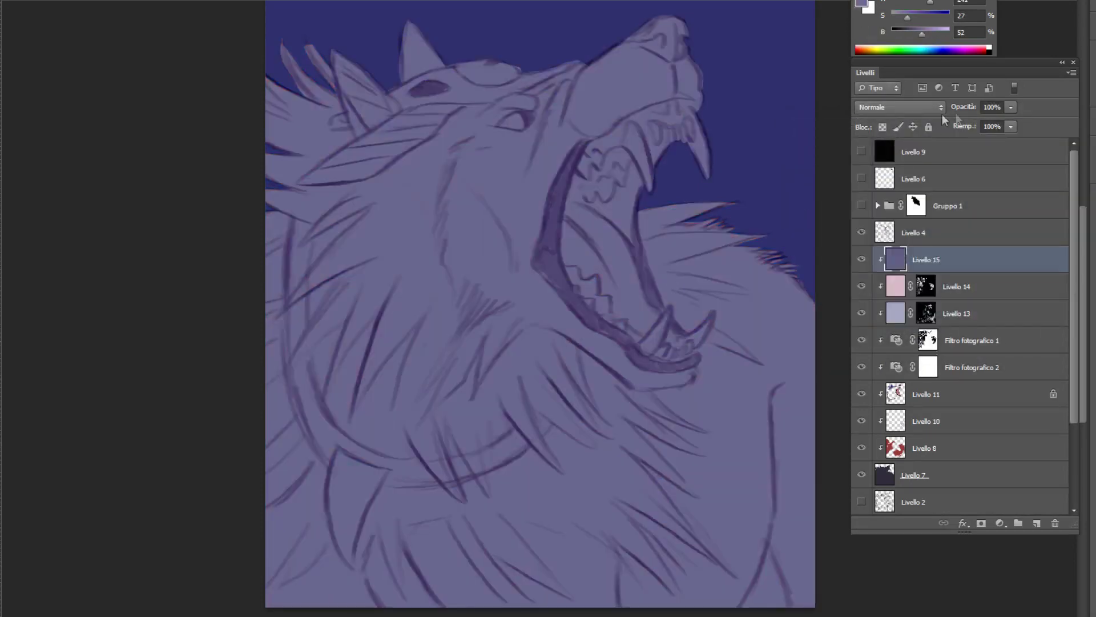
# Set Livello 15's blending mode to Multiply and give it a layer mask filled with black
pyautogui.click(909, 112)
pyautogui.click(883, 165)
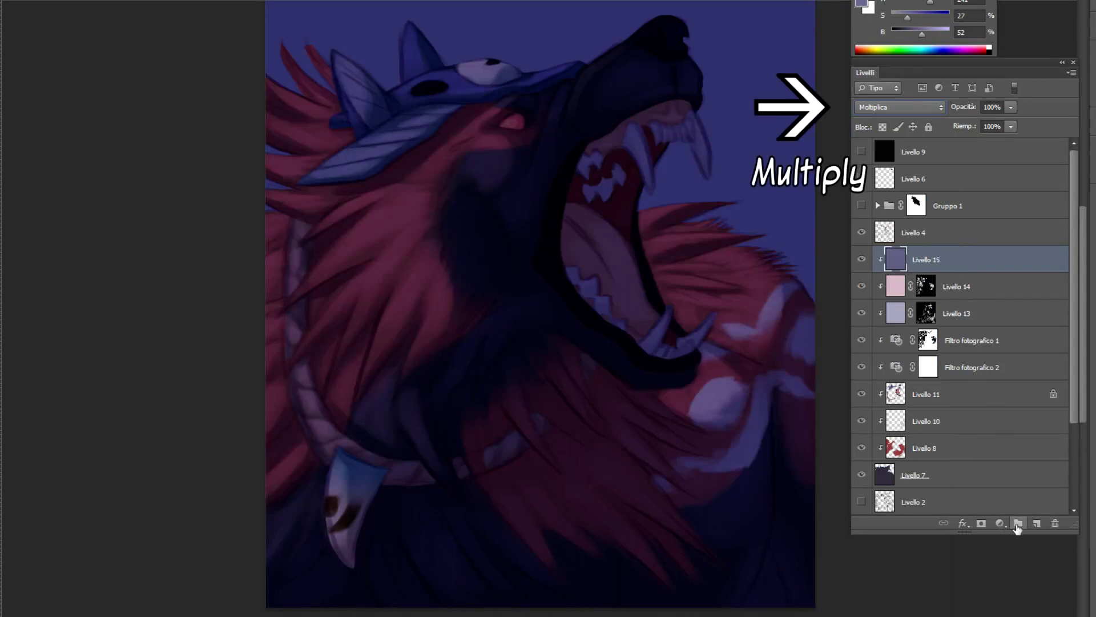
pyautogui.click(980, 523)
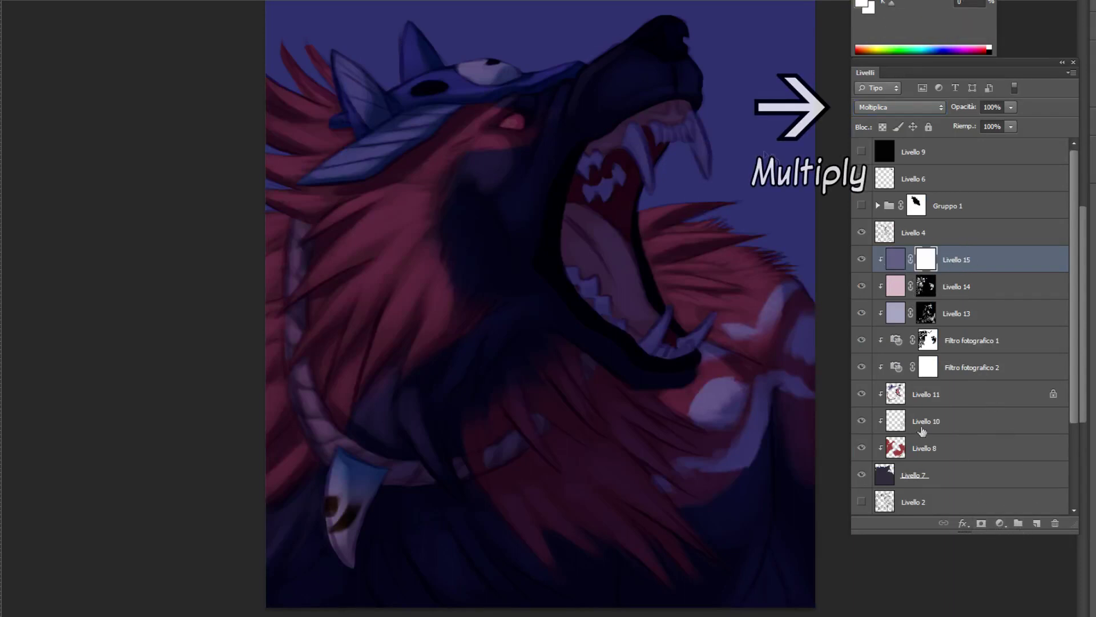
pyautogui.press('x')
pyautogui.hotkey('alt', 'BackSpace')
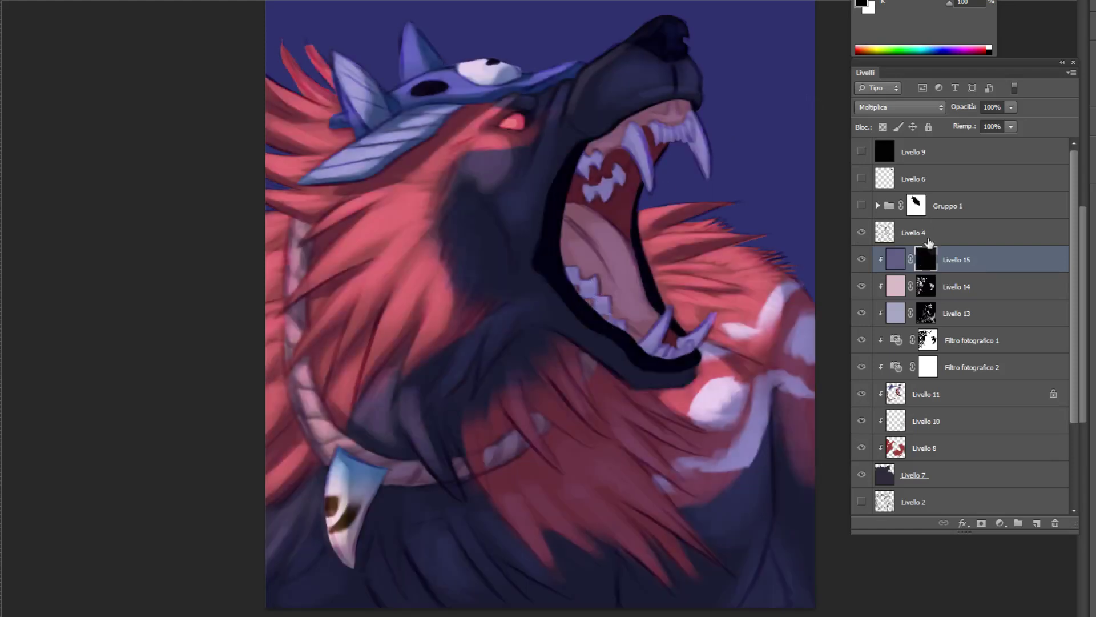
# Paint white on Livello 15's mask to shade the throat around the back teeth, and set the layer's opacity to 71%
pyautogui.click(945, 46)
pyautogui.moveTo(584, 220)
pyautogui.mouseDown()
pyautogui.moveTo(576, 200)
pyautogui.moveTo(568, 219)
pyautogui.moveTo(579, 173)
pyautogui.mouseUp()
pyautogui.moveTo(597, 188)
pyautogui.mouseDown()
pyautogui.moveTo(621, 152)
pyautogui.moveTo(582, 198)
pyautogui.mouseUp()
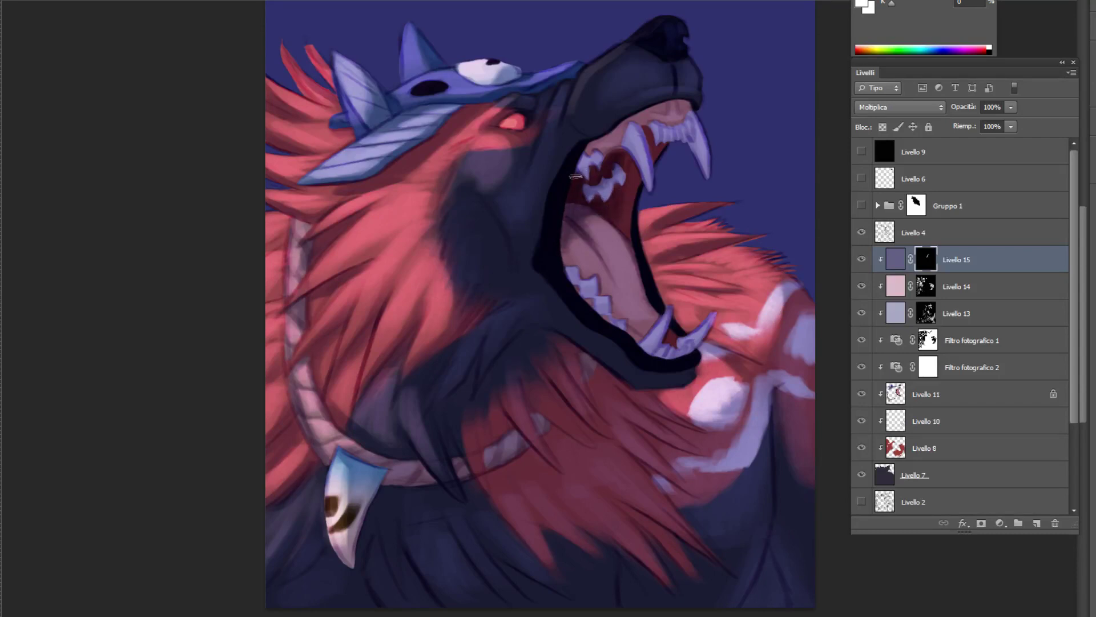
pyautogui.click(1010, 108)
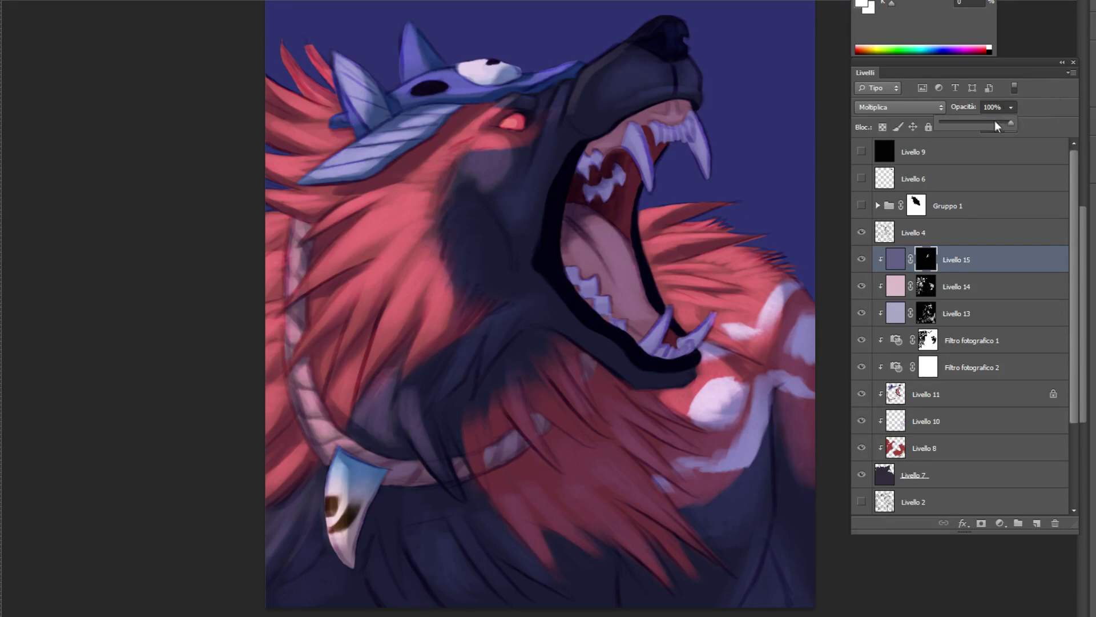
pyautogui.moveTo(989, 122); pyautogui.dragTo(988, 123)
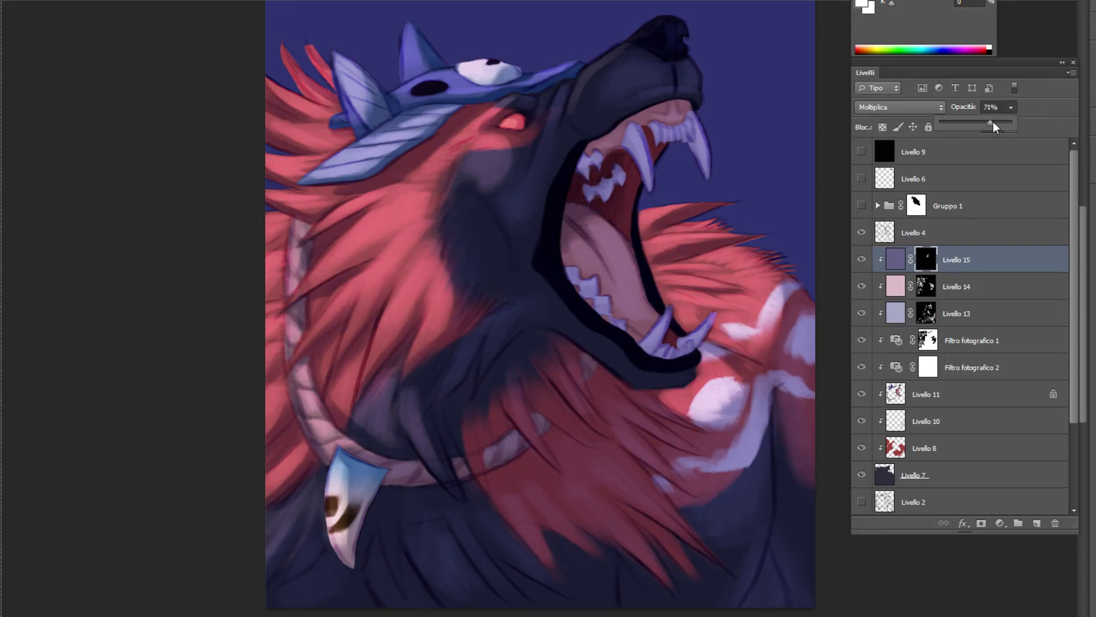
pyautogui.click(933, 255)
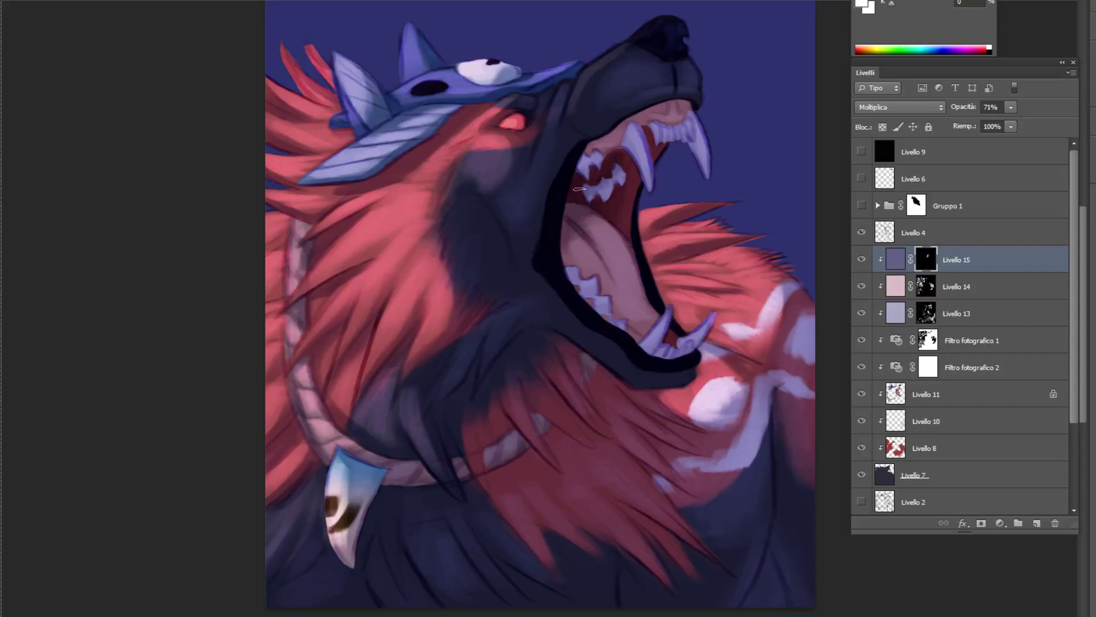
# Paint white on Livello 15's mask to shade behind the big upper fang, at the upper gum and around the lower fangs
pyautogui.keyDown('alt'); pyautogui.rightClick(651, 130); pyautogui.keyUp('alt')
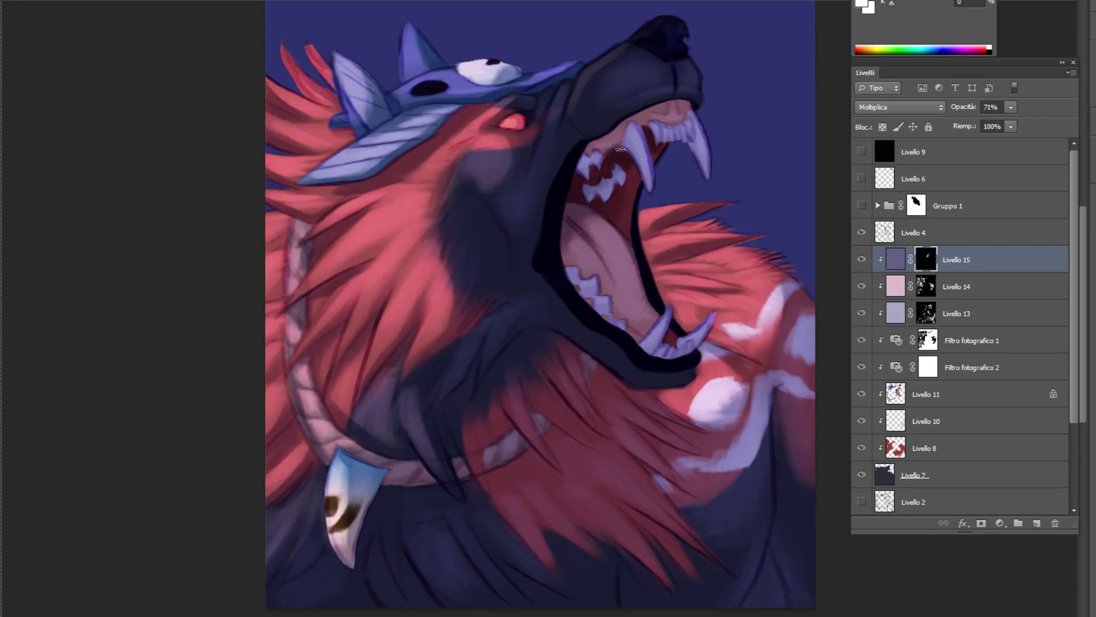
pyautogui.moveTo(651, 162); pyautogui.dragTo(652, 193)
pyautogui.moveTo(657, 130); pyautogui.dragTo(646, 126)
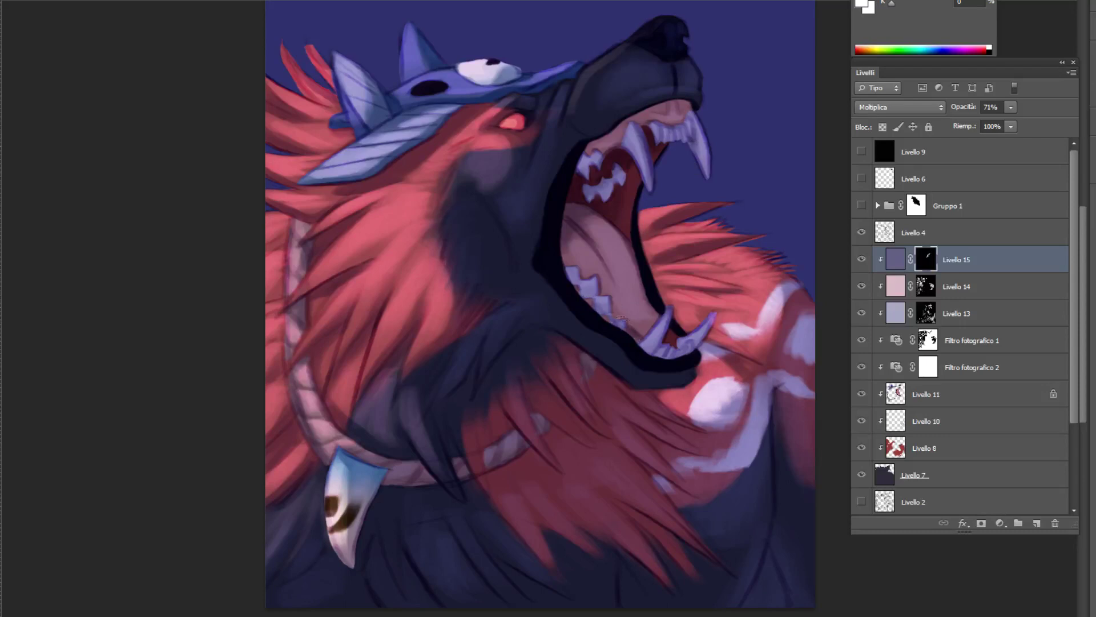
pyautogui.moveTo(663, 342); pyautogui.dragTo(678, 340)
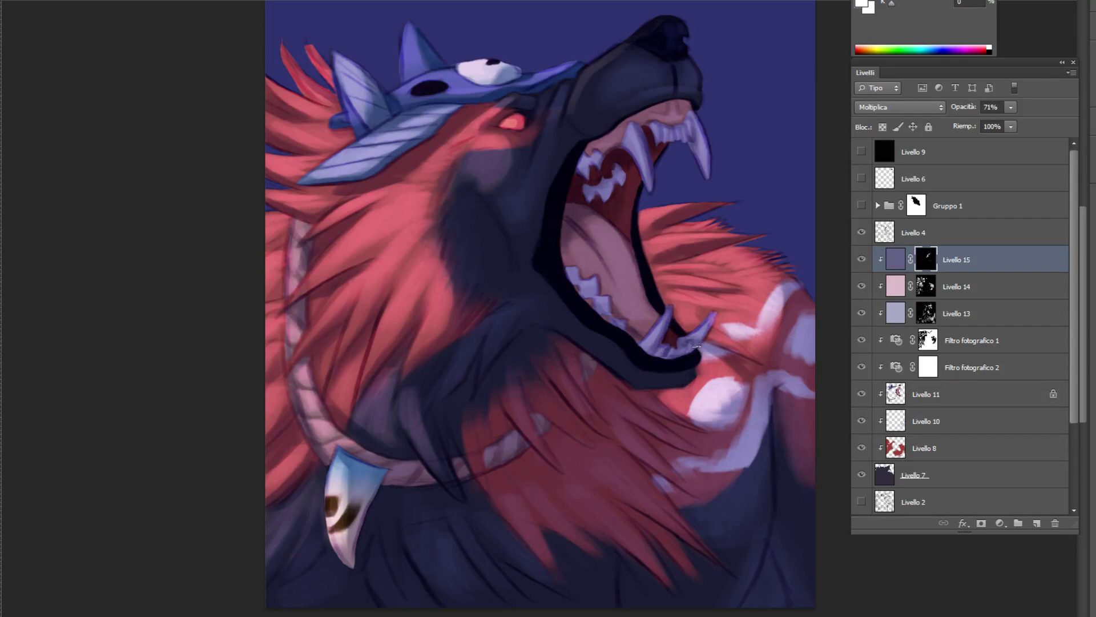
# Paint Multiply shadows on Livello 15's mask over the dark cheek and neck fur, rope collar, chest and shoulder
pyautogui.moveTo(505, 243); pyautogui.dragTo(517, 245)
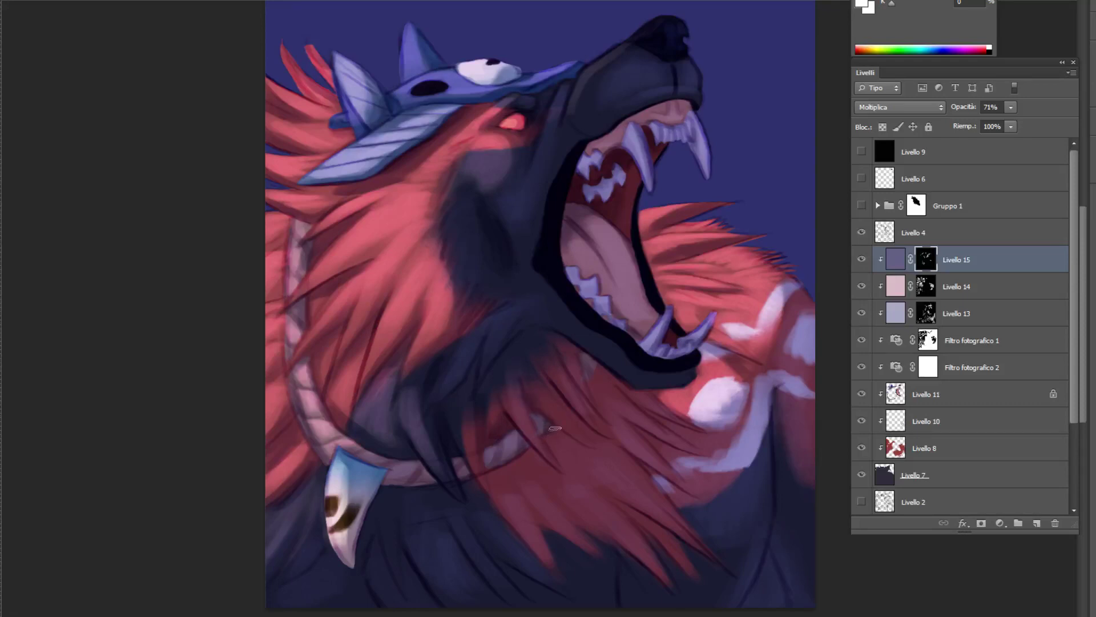
pyautogui.moveTo(501, 442); pyautogui.dragTo(493, 465)
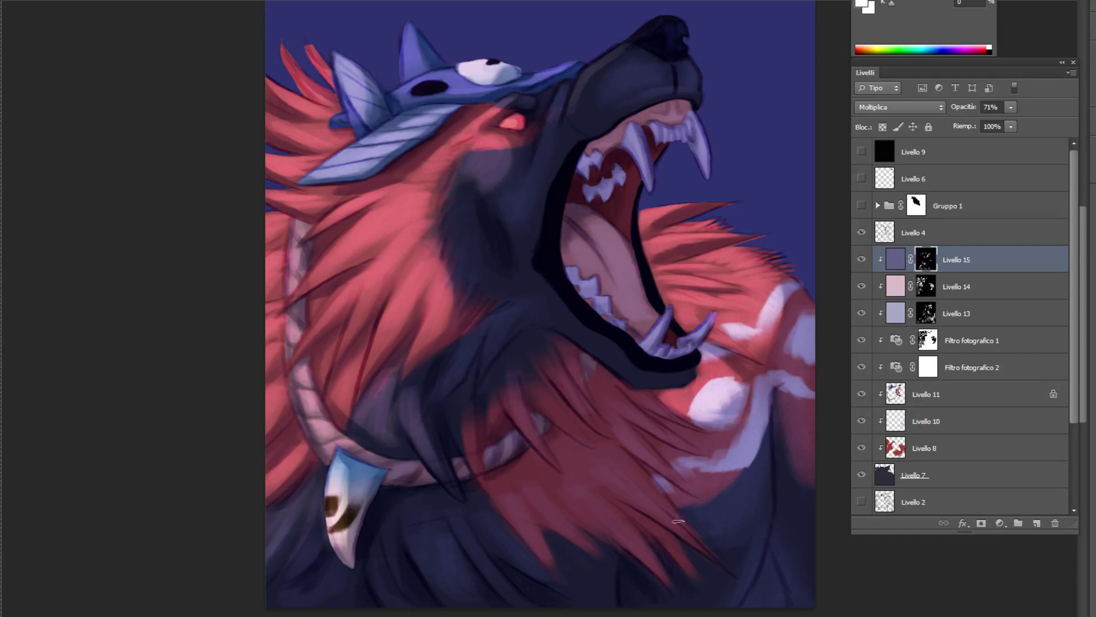
pyautogui.keyDown('alt'); pyautogui.rightClick(786, 452); pyautogui.keyUp('alt')
pyautogui.moveTo(785, 389); pyautogui.dragTo(783, 409)
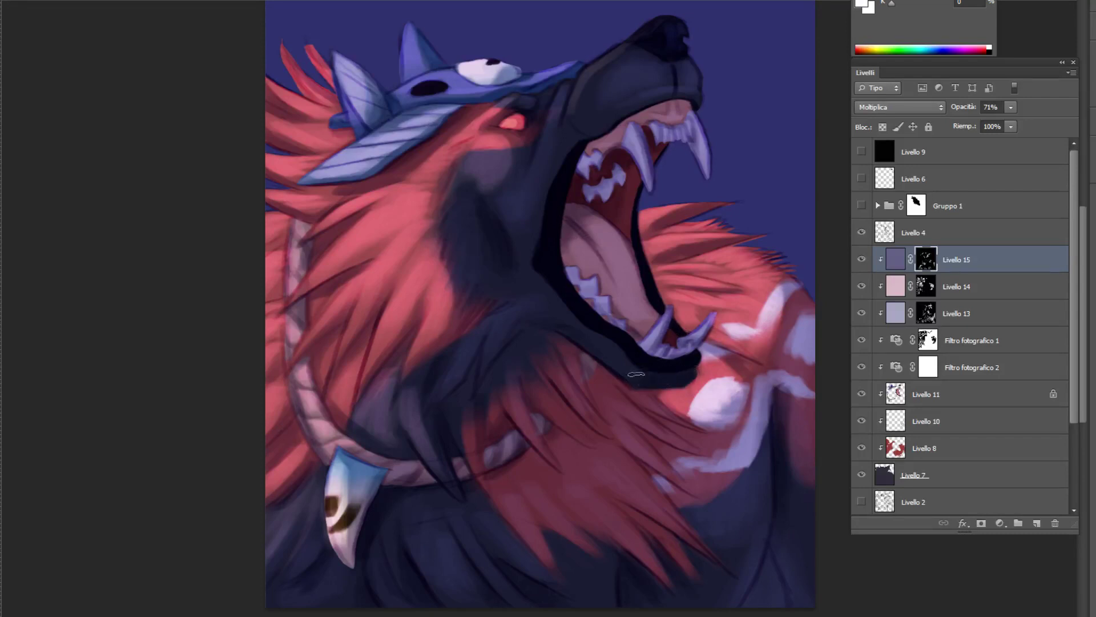
# Paint white on Livello 13's mask along the lower lip to add soft blue light inside the jaw's dark edge
pyautogui.click(938, 315)
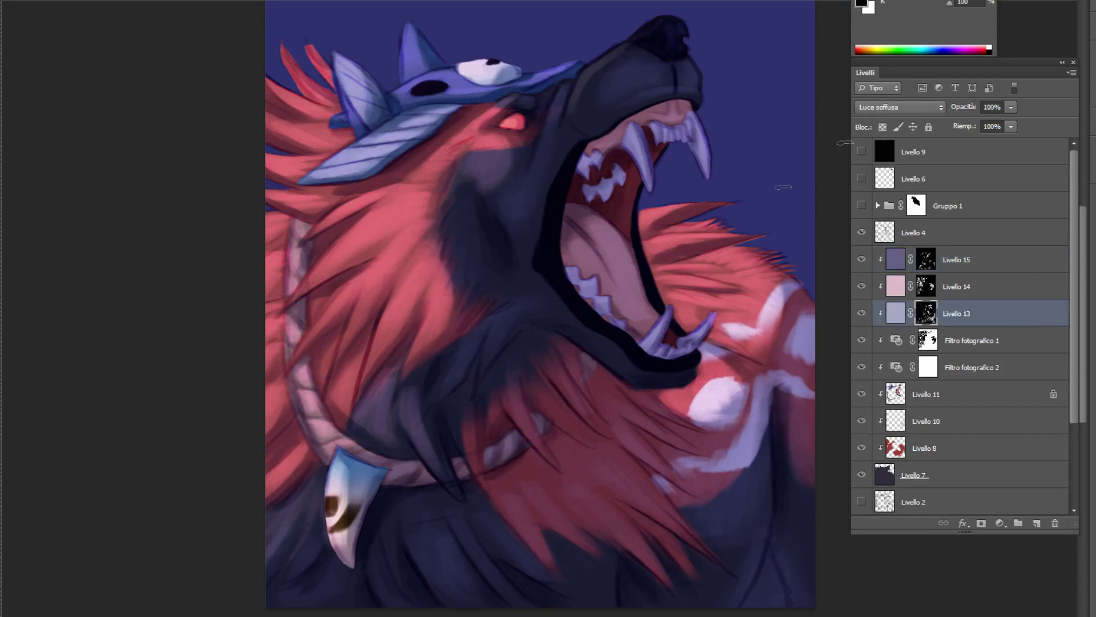
pyautogui.press('x')
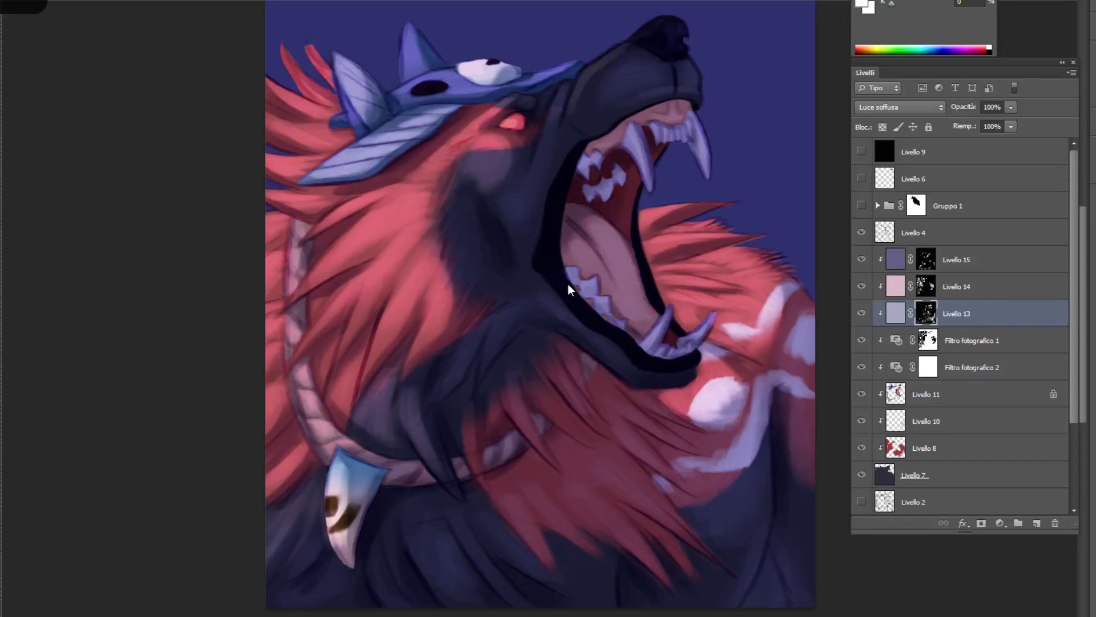
pyautogui.moveTo(567, 289); pyautogui.dragTo(554, 288)
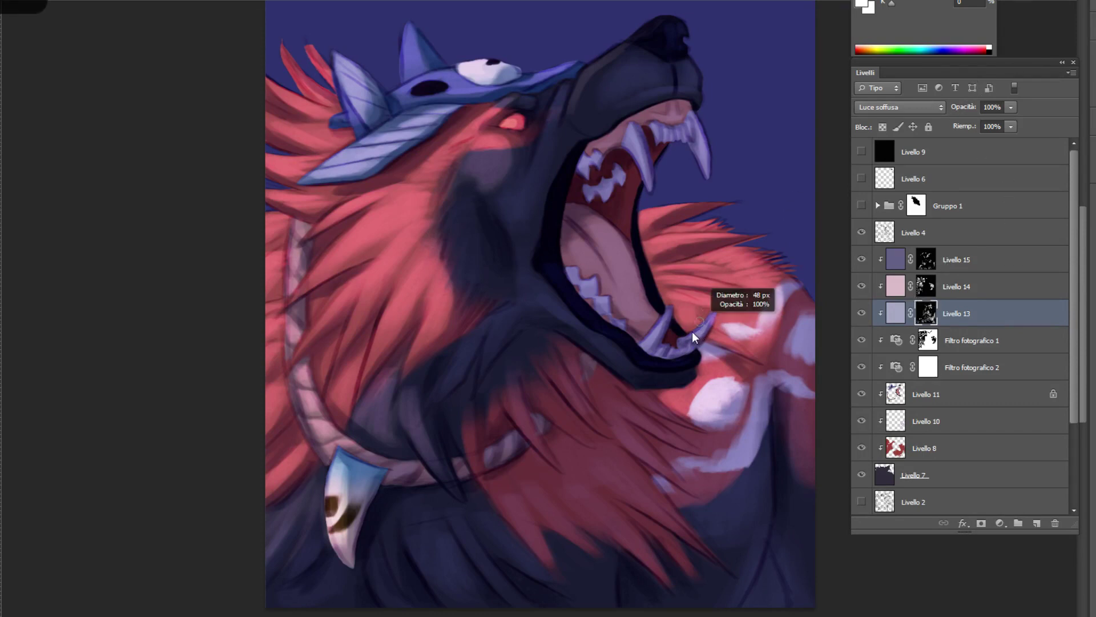
# Paint black on Filtro fotografico 1's mask to lift the filter from the front upper fang and the lower fangs
pyautogui.click(940, 332)
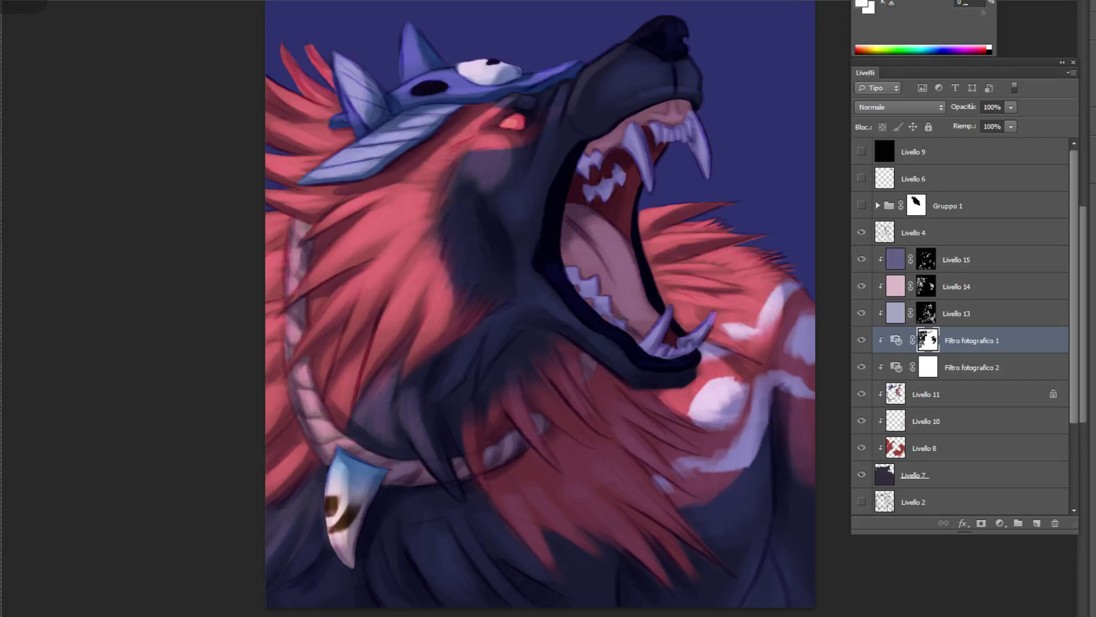
pyautogui.click(989, 52)
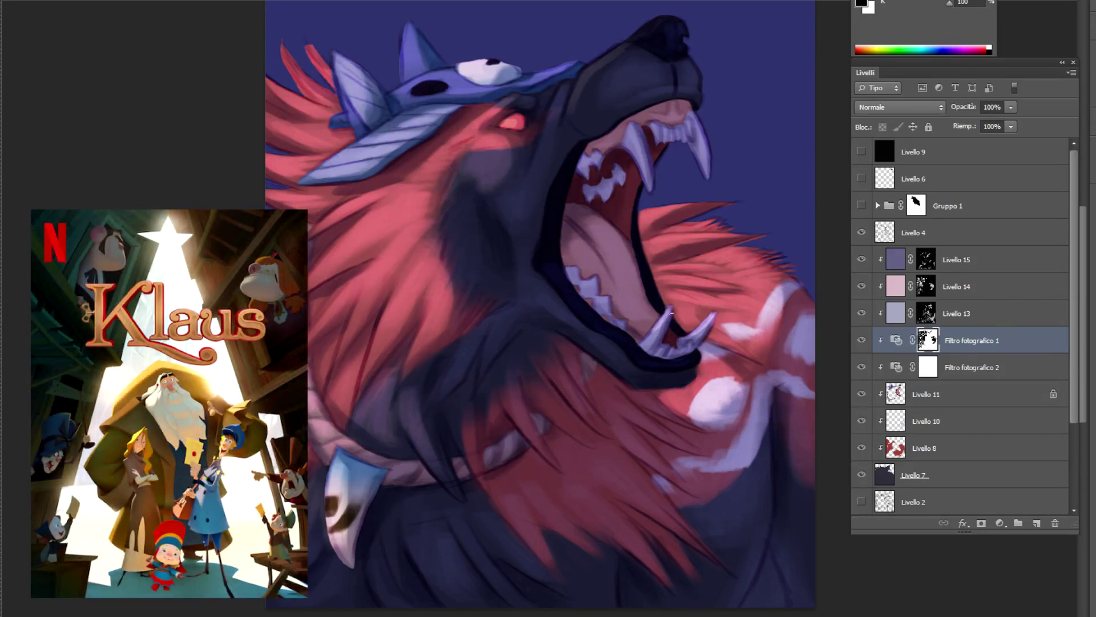
pyautogui.moveTo(692, 145)
pyautogui.mouseDown()
pyautogui.moveTo(700, 162)
pyautogui.moveTo(693, 145)
pyautogui.mouseUp()
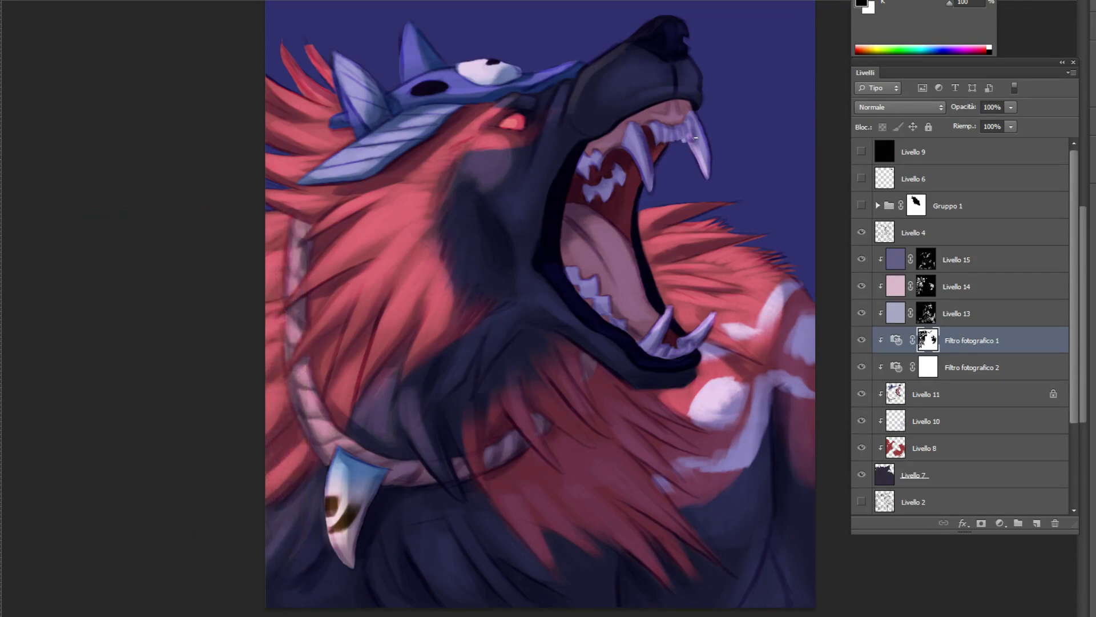
# Paint white on Livello 14's mask to brighten the front upper fang and the lower fangs with the pink Overlay light
pyautogui.click(926, 286)
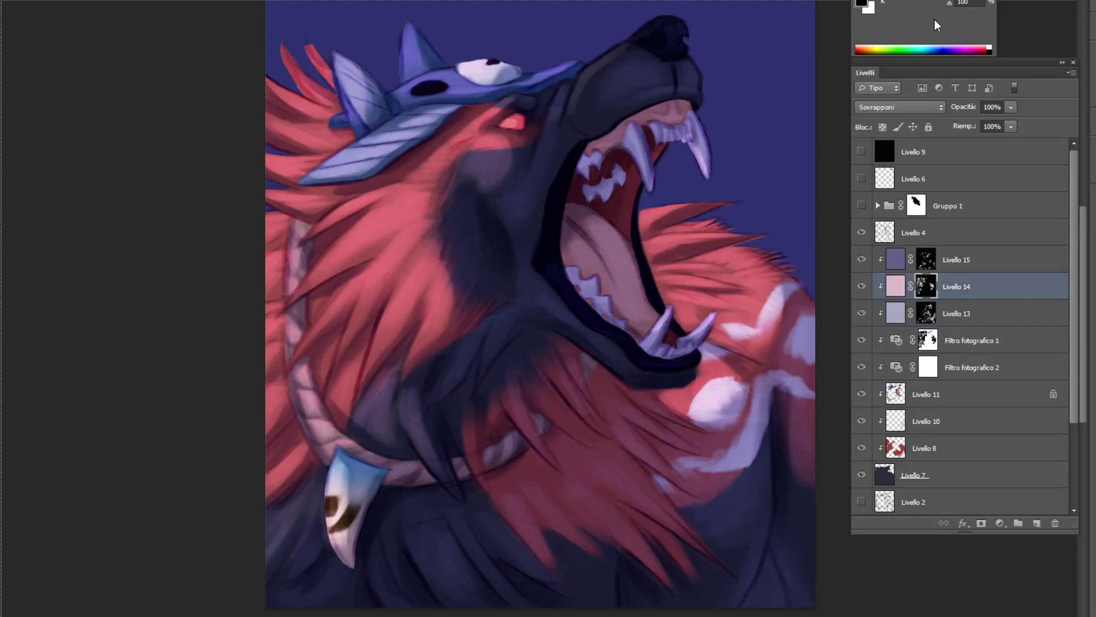
pyautogui.press('x')
pyautogui.moveTo(704, 167); pyautogui.dragTo(704, 172)
pyautogui.moveTo(698, 330); pyautogui.dragTo(706, 324)
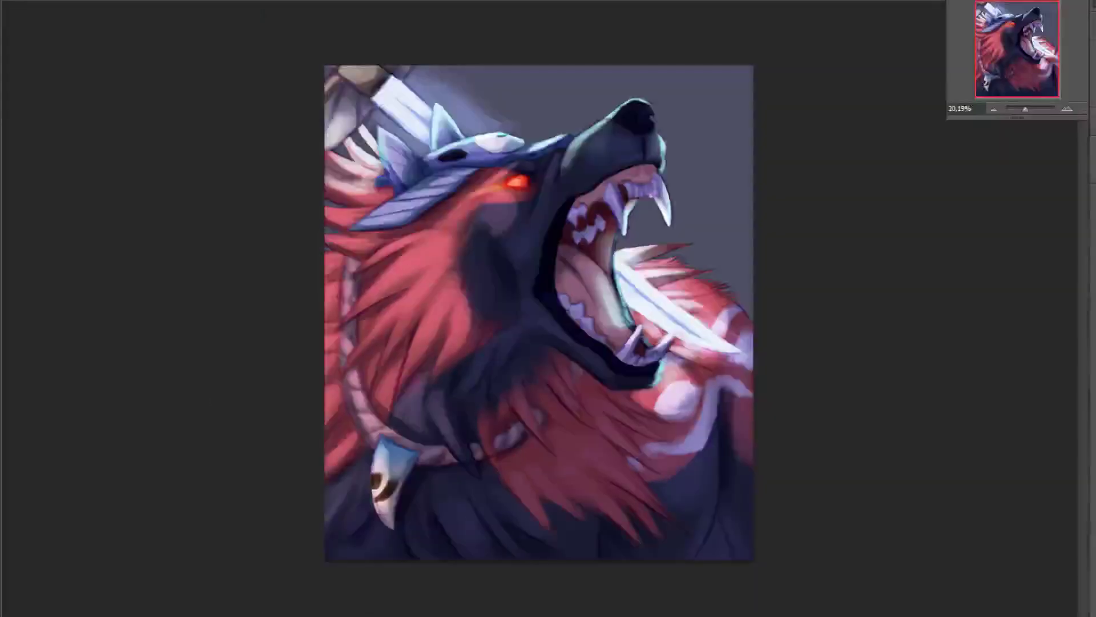
# Paint fine pale teal fur strokes along the rim-lit bridge of the muzzle behind the nose
pyautogui.scroll(3, 536, 174)
pyautogui.moveTo(628, 91)
pyautogui.mouseDown()
pyautogui.moveTo(674, 57)
pyautogui.moveTo(697, 57)
pyautogui.moveTo(620, 75)
pyautogui.moveTo(588, 154)
pyautogui.mouseUp()
pyautogui.moveTo(613, 129); pyautogui.dragTo(579, 188)
pyautogui.moveTo(654, 93); pyautogui.dragTo(620, 133)
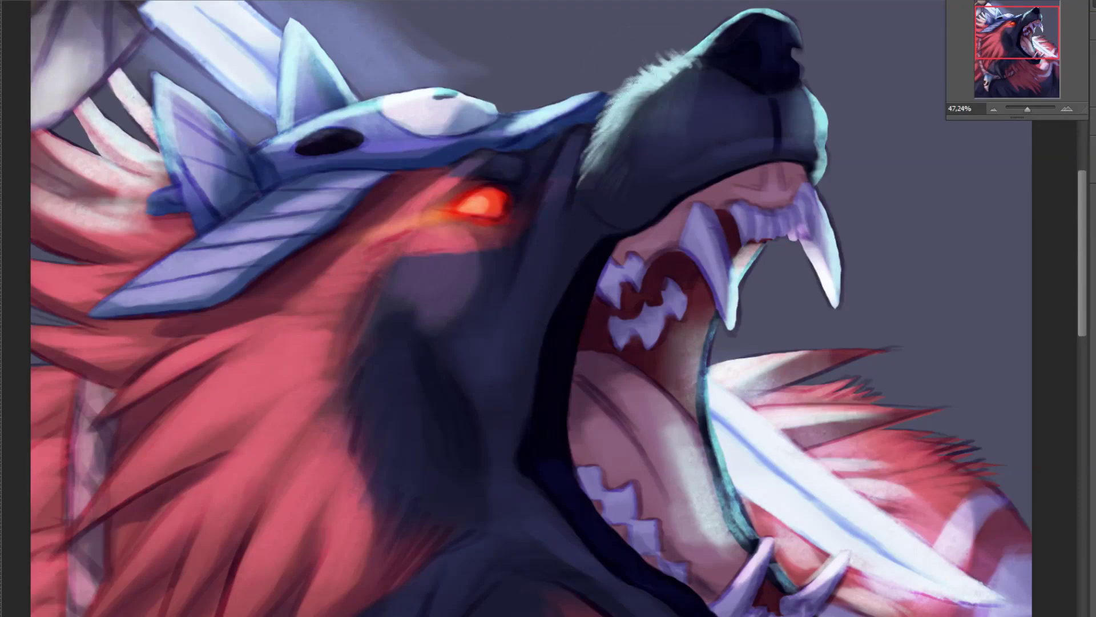
# Paint short fur strokes across the dark side of the muzzle and just beneath the nose
pyautogui.moveTo(683, 65); pyautogui.dragTo(648, 91)
pyautogui.moveTo(768, 104); pyautogui.dragTo(768, 136)
pyautogui.moveTo(785, 98)
pyautogui.mouseDown()
pyautogui.moveTo(782, 132)
pyautogui.moveTo(751, 117)
pyautogui.mouseUp()
pyautogui.moveTo(733, 98)
pyautogui.mouseDown()
pyautogui.moveTo(731, 116)
pyautogui.moveTo(698, 137)
pyautogui.mouseUp()
pyautogui.moveTo(674, 137); pyautogui.dragTo(644, 175)
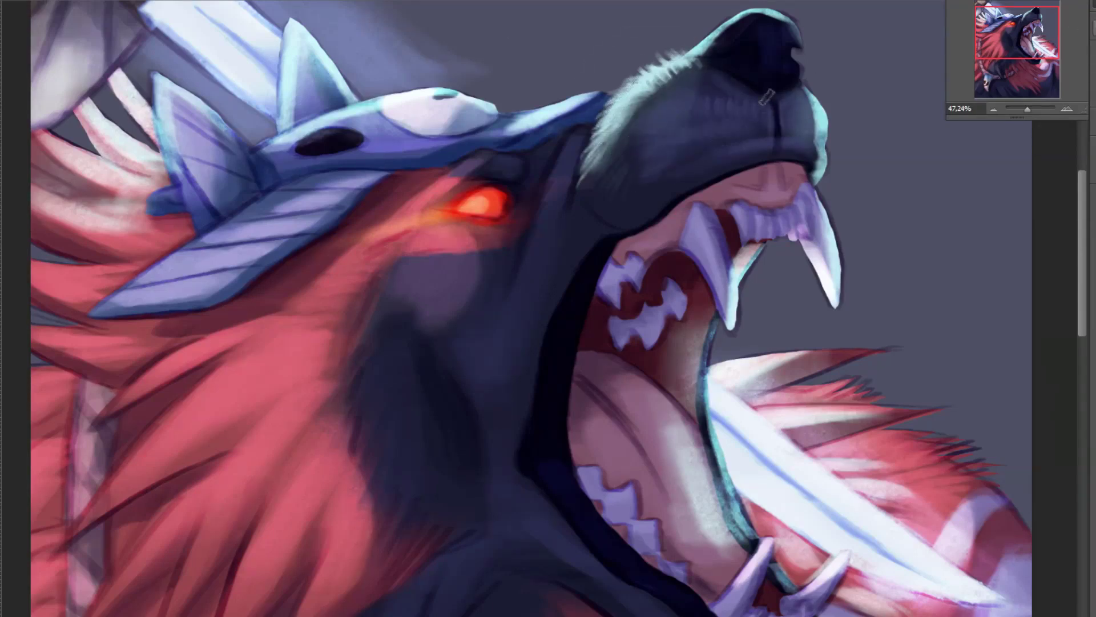
pyautogui.moveTo(693, 86); pyautogui.dragTo(670, 98)
# Resize the brush and add fur strokes to the muzzle's front and along the upper lip back to its rear corner
pyautogui.keyDown('alt'); pyautogui.rightClick(783, 113); pyautogui.keyUp('alt')
pyautogui.moveTo(810, 96); pyautogui.dragTo(819, 140)
pyautogui.moveTo(820, 142); pyautogui.dragTo(811, 160)
pyautogui.moveTo(718, 153); pyautogui.dragTo(671, 181)
pyautogui.moveTo(591, 198); pyautogui.dragTo(602, 216)
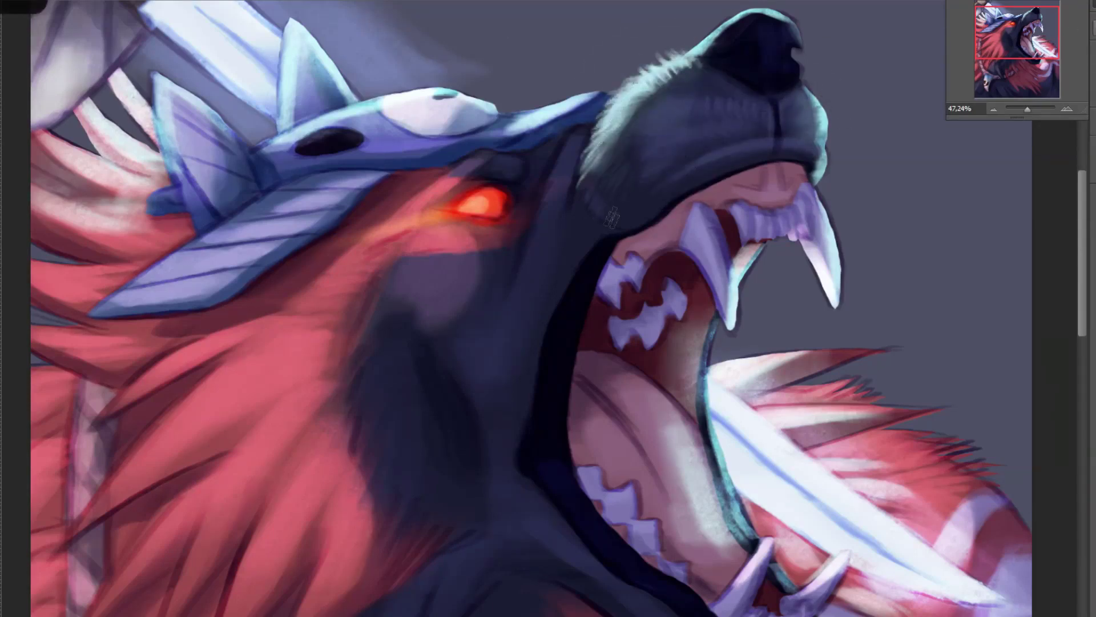
pyautogui.moveTo(695, 183); pyautogui.dragTo(642, 217)
# Texture the fur between the muzzle and the glowing eye, over the brow and around the red eye socket
pyautogui.moveTo(575, 136); pyautogui.dragTo(534, 234)
pyautogui.moveTo(566, 147)
pyautogui.mouseDown()
pyautogui.moveTo(548, 181)
pyautogui.moveTo(519, 167)
pyautogui.moveTo(511, 175)
pyautogui.moveTo(508, 147)
pyautogui.mouseUp()
pyautogui.moveTo(394, 211); pyautogui.dragTo(446, 176)
pyautogui.moveTo(370, 253); pyautogui.dragTo(417, 207)
pyautogui.moveTo(407, 252); pyautogui.dragTo(473, 230)
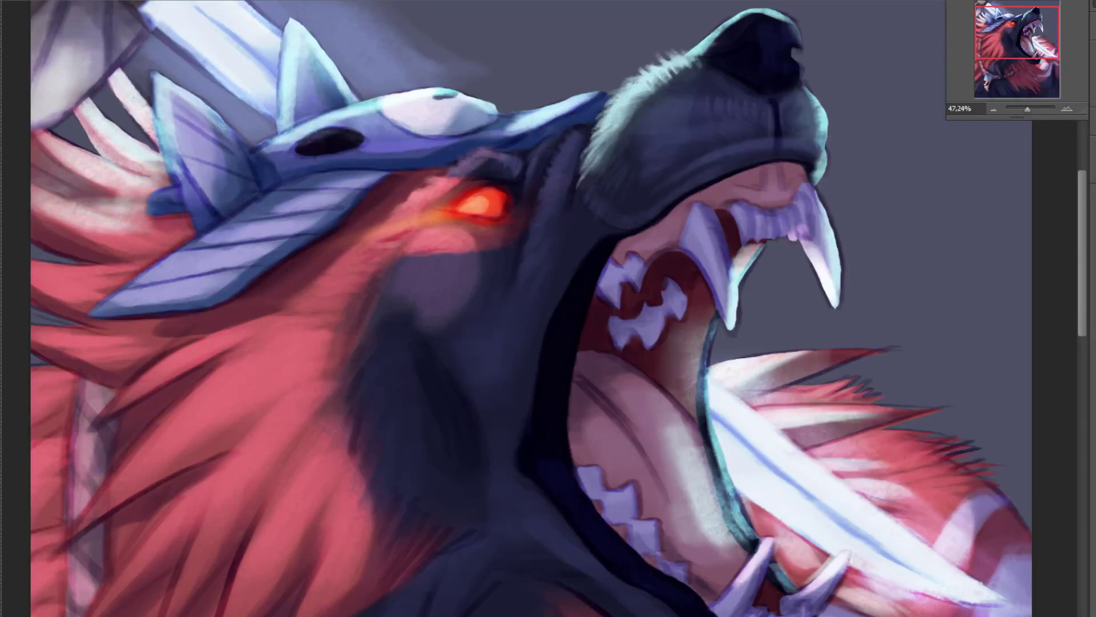
# Paint long fur strokes through the red cheek fur from below the eye towards the rope collar
pyautogui.moveTo(296, 306); pyautogui.dragTo(394, 247)
pyautogui.moveTo(190, 360); pyautogui.dragTo(291, 310)
pyautogui.moveTo(237, 377)
pyautogui.mouseDown()
pyautogui.moveTo(323, 326)
pyautogui.moveTo(223, 416)
pyautogui.mouseUp()
pyautogui.moveTo(215, 333); pyautogui.dragTo(107, 417)
pyautogui.moveTo(297, 342); pyautogui.dragTo(92, 506)
# Paint fur strokes down the dark cheek patch between the red cheek fur and the corner of the mouth
pyautogui.scroll(-2, 115, 507)
pyautogui.moveTo(401, 446); pyautogui.dragTo(342, 559)
pyautogui.moveTo(416, 478); pyautogui.dragTo(354, 607)
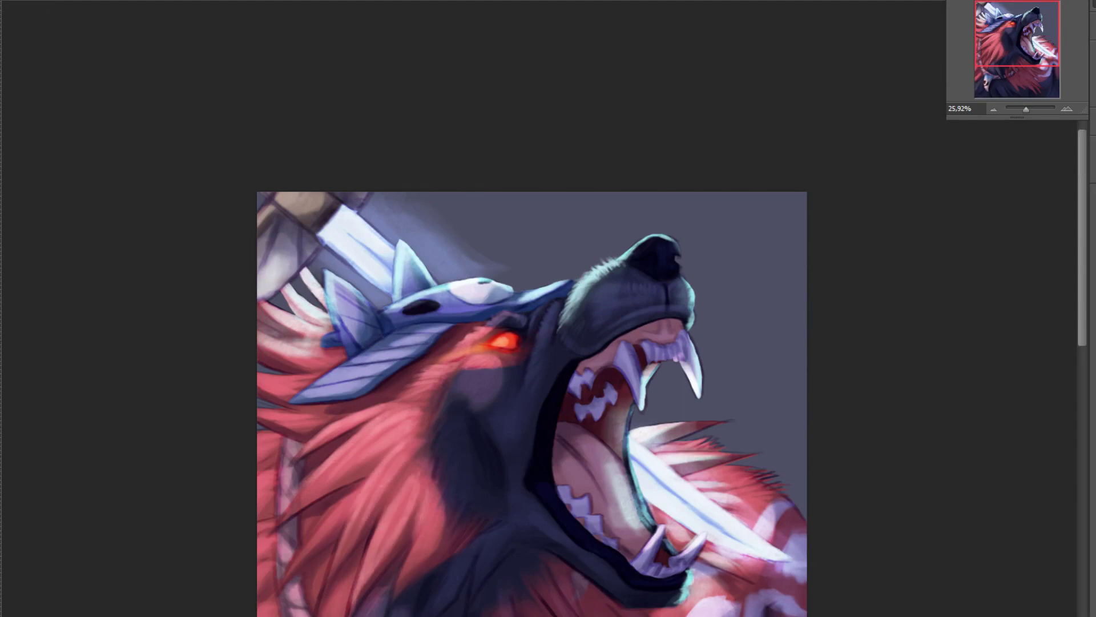
pyautogui.moveTo(435, 504); pyautogui.dragTo(406, 569)
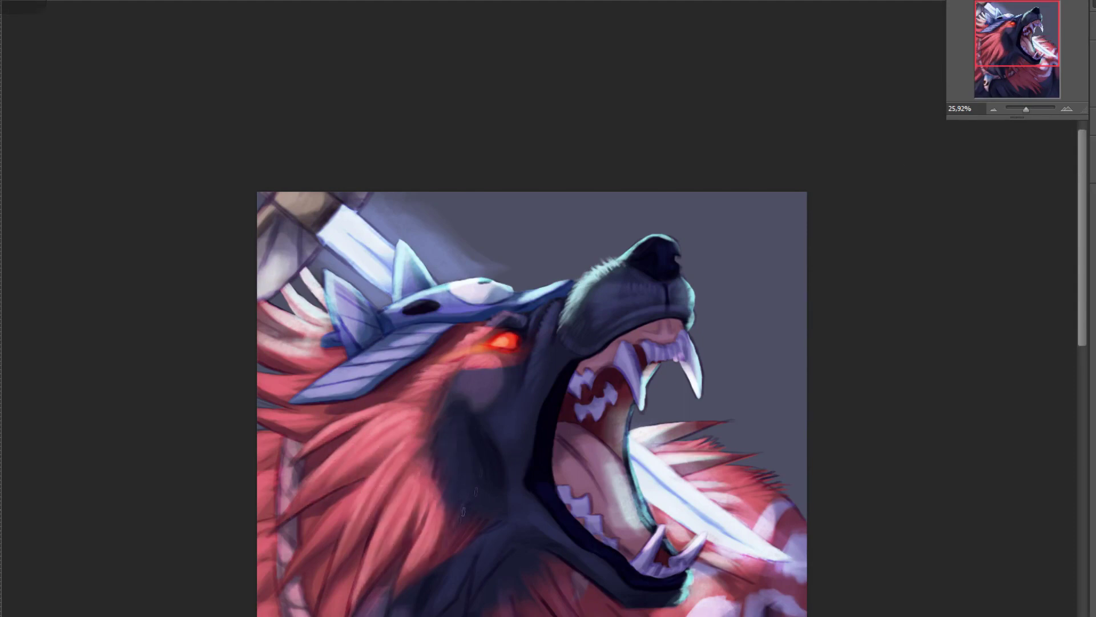
# Paint fine fur along the lower jaw and build up the turquoise rim-lit tufts on the chin
pyautogui.scroll(-3, 534, 394)
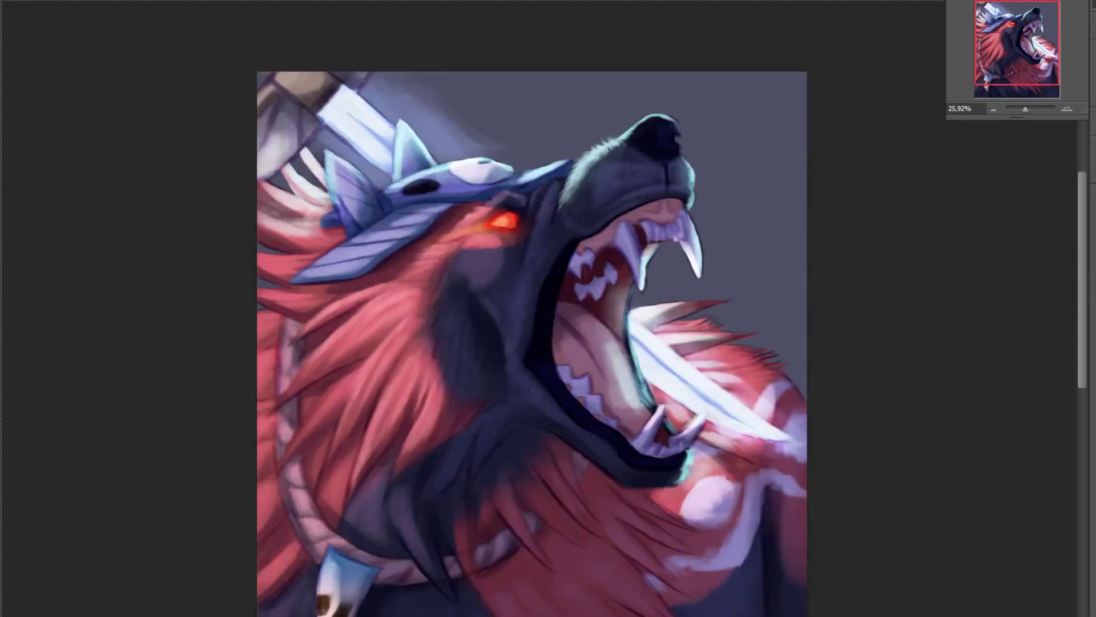
pyautogui.scroll(5, 696, 453)
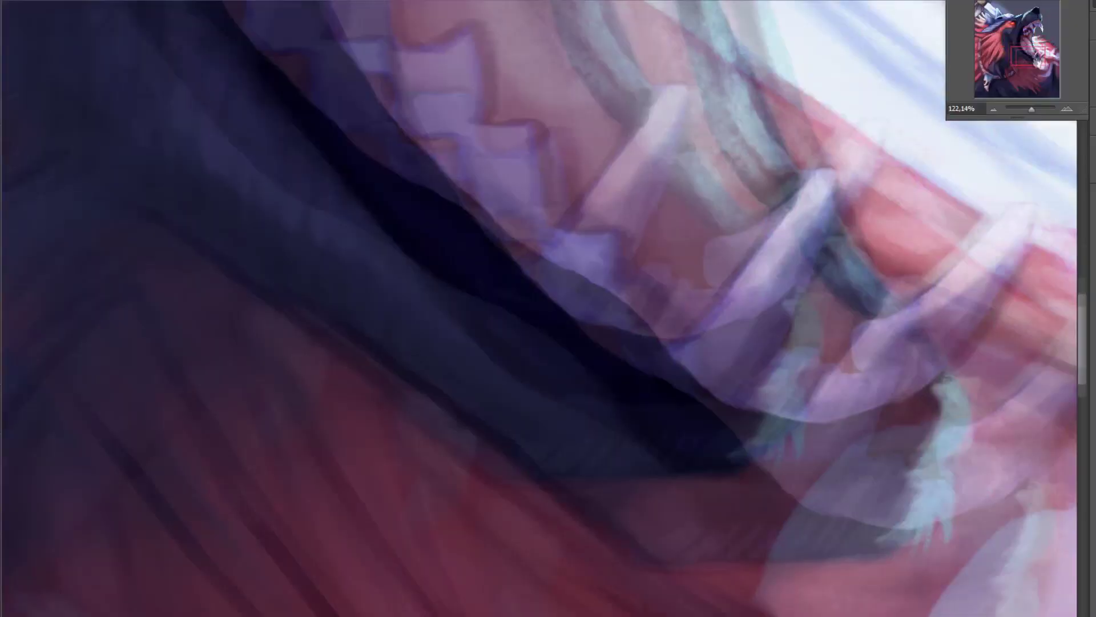
pyautogui.moveTo(627, 323)
pyautogui.mouseDown()
pyautogui.moveTo(578, 391)
pyautogui.moveTo(624, 347)
pyautogui.mouseUp()
pyautogui.moveTo(573, 342)
pyautogui.mouseDown()
pyautogui.moveTo(528, 391)
pyautogui.moveTo(419, 402)
pyautogui.mouseUp()
pyautogui.moveTo(412, 266); pyautogui.dragTo(543, 281)
pyautogui.moveTo(646, 243); pyautogui.dragTo(638, 268)
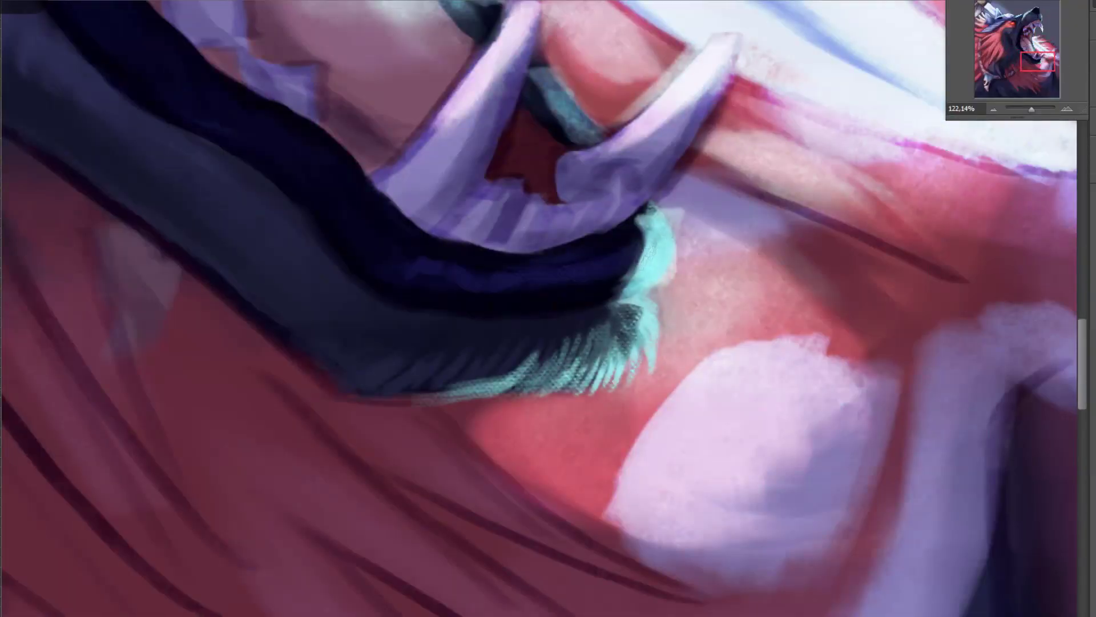
pyautogui.moveTo(647, 199); pyautogui.dragTo(670, 246)
pyautogui.moveTo(654, 262); pyautogui.dragTo(625, 292)
pyautogui.moveTo(652, 221); pyautogui.dragTo(646, 266)
# Sample a dark blue and paint soft highlights along the dark lower lip up to the mouth corner
pyautogui.keyDown('alt'); pyautogui.click(508, 279); pyautogui.keyUp('alt')
pyautogui.moveTo(283, 148); pyautogui.dragTo(342, 223)
pyautogui.moveTo(346, 217); pyautogui.dragTo(374, 251)
pyautogui.scroll(-2, 539, 309)
pyautogui.moveTo(457, 228); pyautogui.dragTo(575, 469)
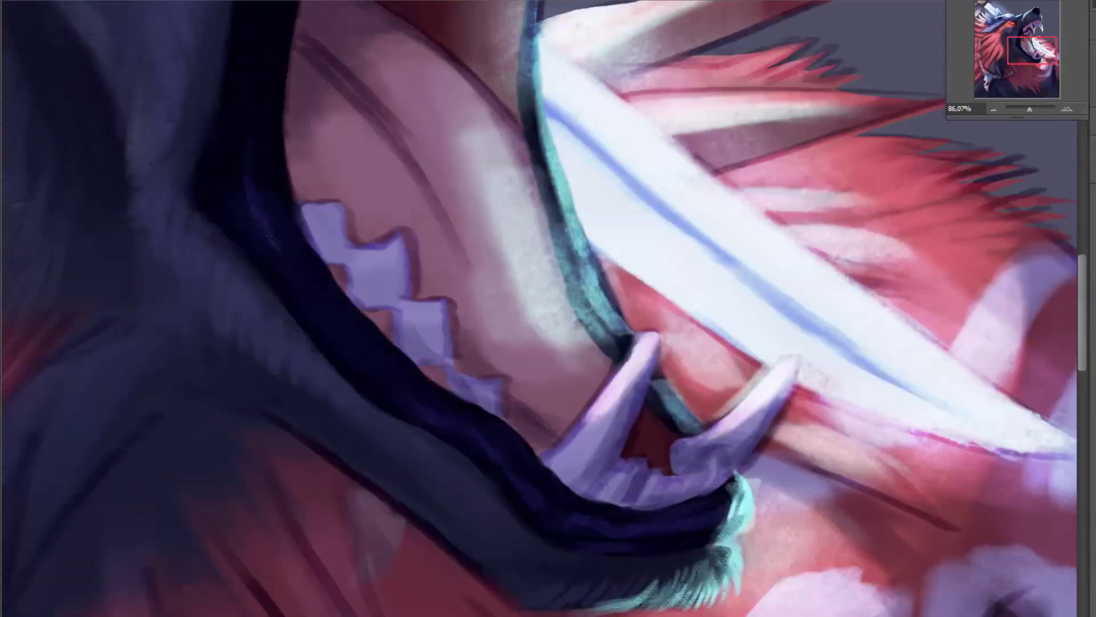
pyautogui.moveTo(276, 229); pyautogui.dragTo(314, 307)
pyautogui.scroll(4, 274, 205)
pyautogui.moveTo(282, 131)
pyautogui.mouseDown()
pyautogui.moveTo(277, 209)
pyautogui.moveTo(257, 241)
pyautogui.mouseUp()
# Shade the upper back teeth, the large upper fang and the small front teeth with short strokes
pyautogui.scroll(2, 268, 229)
pyautogui.moveTo(361, 184); pyautogui.dragTo(369, 245)
pyautogui.moveTo(404, 166); pyautogui.dragTo(415, 226)
pyautogui.moveTo(518, 78); pyautogui.dragTo(553, 231)
pyautogui.moveTo(582, 71); pyautogui.dragTo(599, 133)
pyautogui.moveTo(627, 88)
pyautogui.mouseDown()
pyautogui.moveTo(630, 135)
pyautogui.moveTo(654, 132)
pyautogui.mouseUp()
pyautogui.moveTo(673, 94); pyautogui.dragTo(675, 128)
pyautogui.moveTo(712, 45); pyautogui.dragTo(721, 103)
pyautogui.moveTo(436, 271); pyautogui.dragTo(423, 324)
# Sharpen the upper teeth and add turquoise rim light along both upper fangs and the lip edge between them
pyautogui.moveTo(468, 229)
pyautogui.mouseDown()
pyautogui.moveTo(484, 274)
pyautogui.moveTo(427, 339)
pyautogui.mouseUp()
pyautogui.moveTo(568, 114); pyautogui.dragTo(582, 240)
pyautogui.moveTo(609, 105); pyautogui.dragTo(616, 146)
pyautogui.moveTo(636, 103); pyautogui.dragTo(644, 140)
pyautogui.moveTo(679, 98)
pyautogui.mouseDown()
pyautogui.moveTo(761, 204)
pyautogui.moveTo(681, 153)
pyautogui.moveTo(753, 225)
pyautogui.mouseUp()
pyautogui.moveTo(728, 176); pyautogui.dragTo(768, 259)
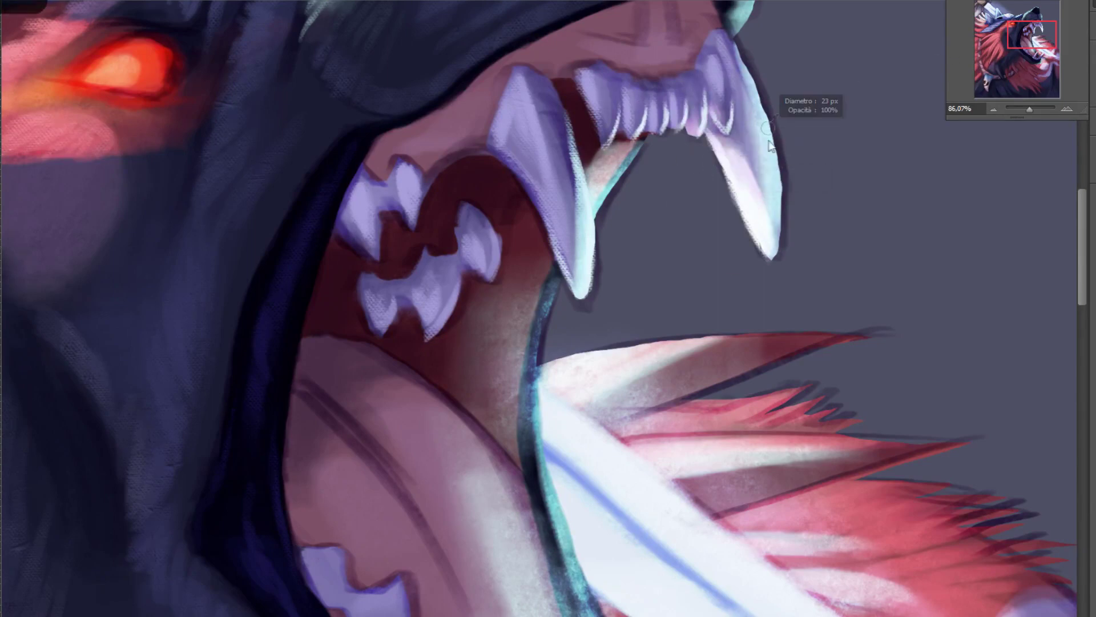
pyautogui.moveTo(772, 120); pyautogui.dragTo(778, 245)
pyautogui.moveTo(737, 37); pyautogui.dragTo(773, 260)
pyautogui.moveTo(644, 143); pyautogui.dragTo(596, 218)
# Define the turquoise edge of the far side of the mouth down to the lower fangs and highlight the chin's lip
pyautogui.scroll(-4, 565, 320)
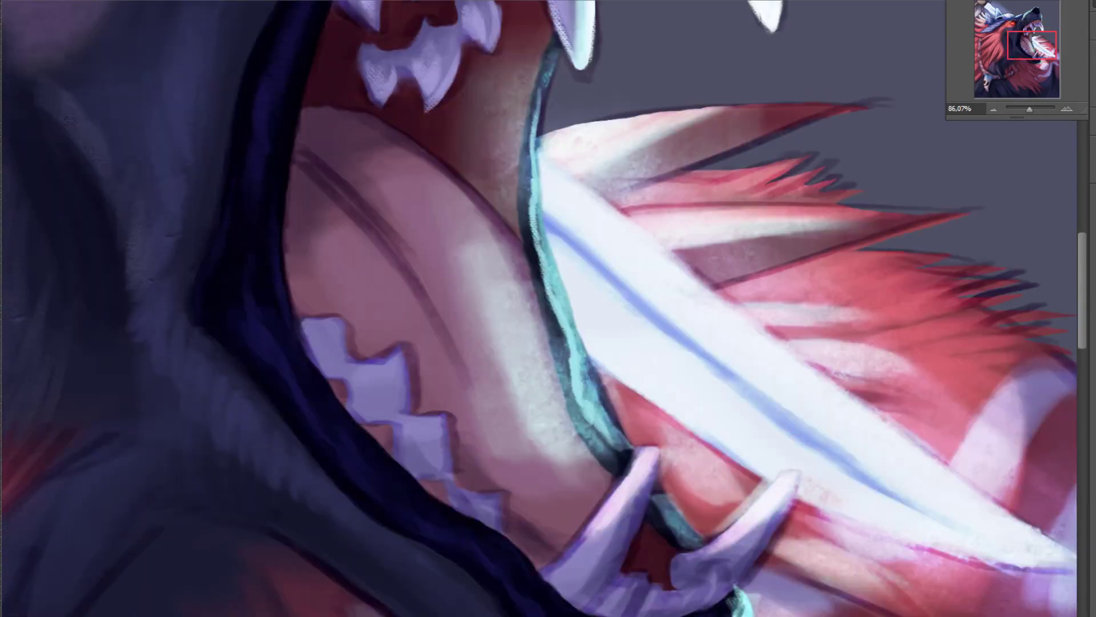
pyautogui.moveTo(655, 485); pyautogui.dragTo(704, 542)
pyautogui.moveTo(597, 376); pyautogui.dragTo(631, 449)
pyautogui.moveTo(537, 195); pyautogui.dragTo(614, 422)
pyautogui.moveTo(556, 49); pyautogui.dragTo(535, 154)
pyautogui.moveTo(535, 213); pyautogui.dragTo(597, 418)
pyautogui.scroll(-2, 566, 320)
pyautogui.moveTo(728, 510); pyautogui.dragTo(683, 534)
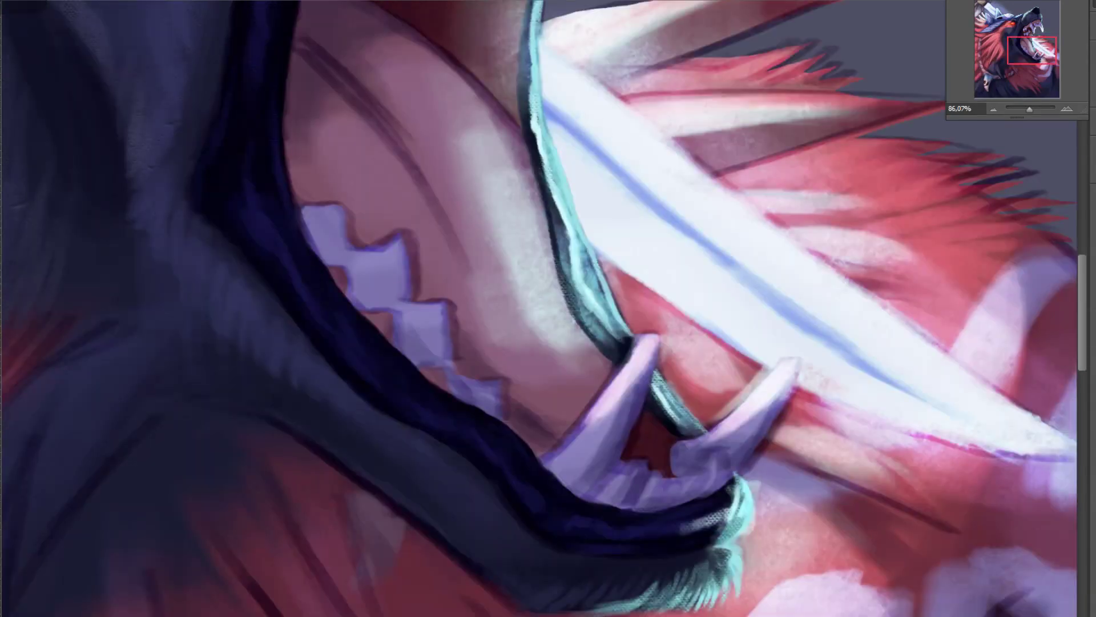
# Streak the inner cheek with lighter strokes and darken the throat around the upper back teeth
pyautogui.scroll(4, 566, 320)
pyautogui.moveTo(552, 161); pyautogui.dragTo(532, 256)
pyautogui.moveTo(505, 178); pyautogui.dragTo(481, 302)
pyautogui.moveTo(515, 227); pyautogui.dragTo(505, 331)
pyautogui.moveTo(398, 94); pyautogui.dragTo(400, 132)
pyautogui.moveTo(441, 85); pyautogui.dragTo(437, 127)
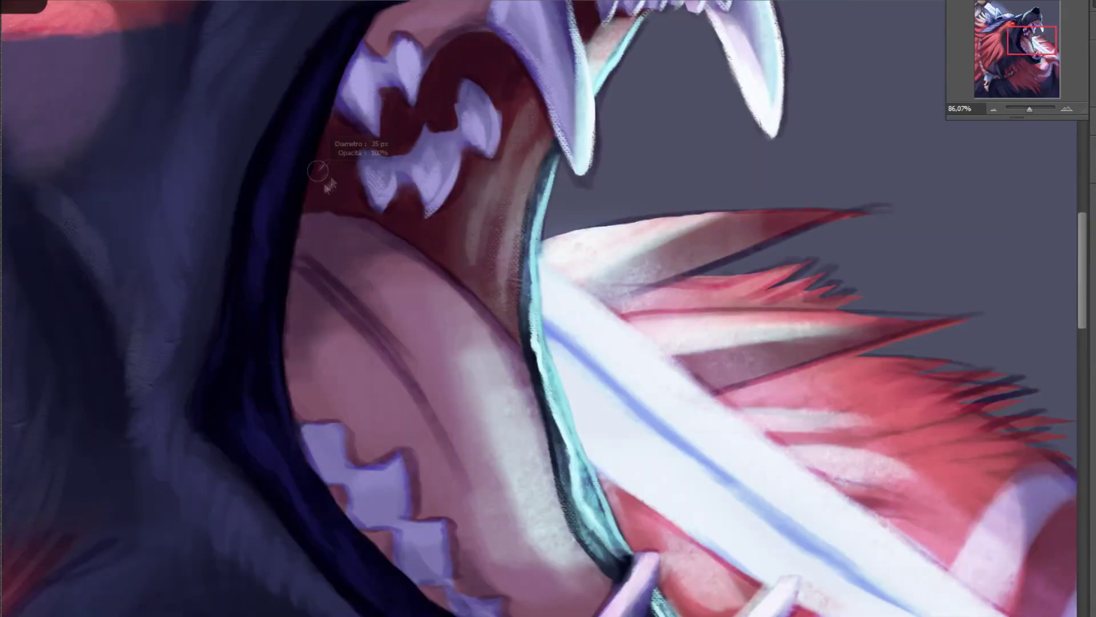
pyautogui.moveTo(332, 160); pyautogui.dragTo(315, 194)
pyautogui.moveTo(357, 160); pyautogui.dragTo(342, 206)
pyautogui.moveTo(434, 79); pyautogui.dragTo(412, 136)
pyautogui.moveTo(469, 171); pyautogui.dragTo(427, 243)
# Shade the back of the tongue and paint light strokes along its surface and central fold
pyautogui.moveTo(350, 223); pyautogui.dragTo(315, 269)
pyautogui.moveTo(355, 235); pyautogui.dragTo(298, 314)
pyautogui.moveTo(385, 267); pyautogui.dragTo(445, 318)
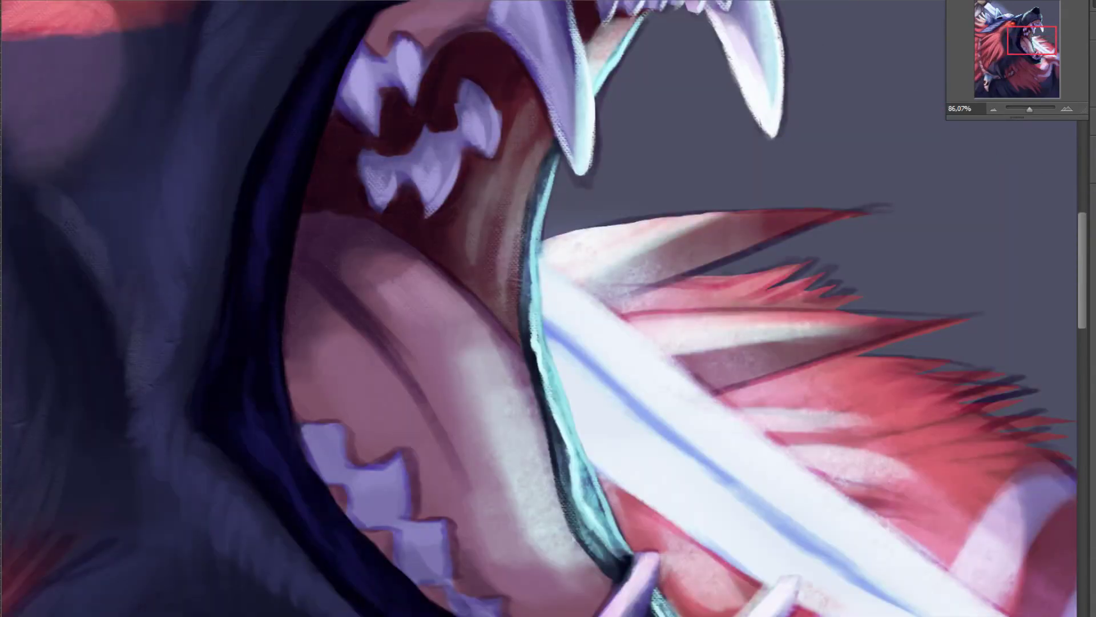
pyautogui.moveTo(394, 240); pyautogui.dragTo(505, 340)
pyautogui.moveTo(333, 310)
pyautogui.mouseDown()
pyautogui.moveTo(408, 400)
pyautogui.moveTo(314, 405)
pyautogui.mouseUp()
pyautogui.moveTo(400, 390); pyautogui.dragTo(445, 464)
pyautogui.moveTo(416, 402); pyautogui.dragTo(463, 494)
# Repaint the lower back teeth with pale, crisp edges and lighten the base of the near lower fang
pyautogui.scroll(-3, 548, 309)
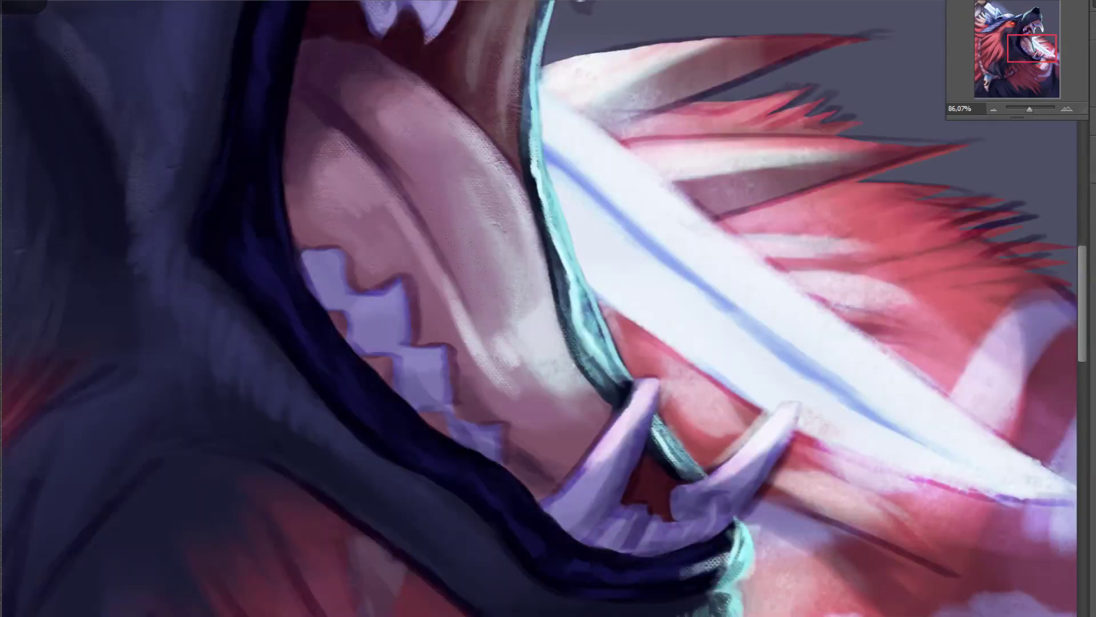
pyautogui.moveTo(405, 280); pyautogui.dragTo(413, 343)
pyautogui.moveTo(398, 281); pyautogui.dragTo(351, 333)
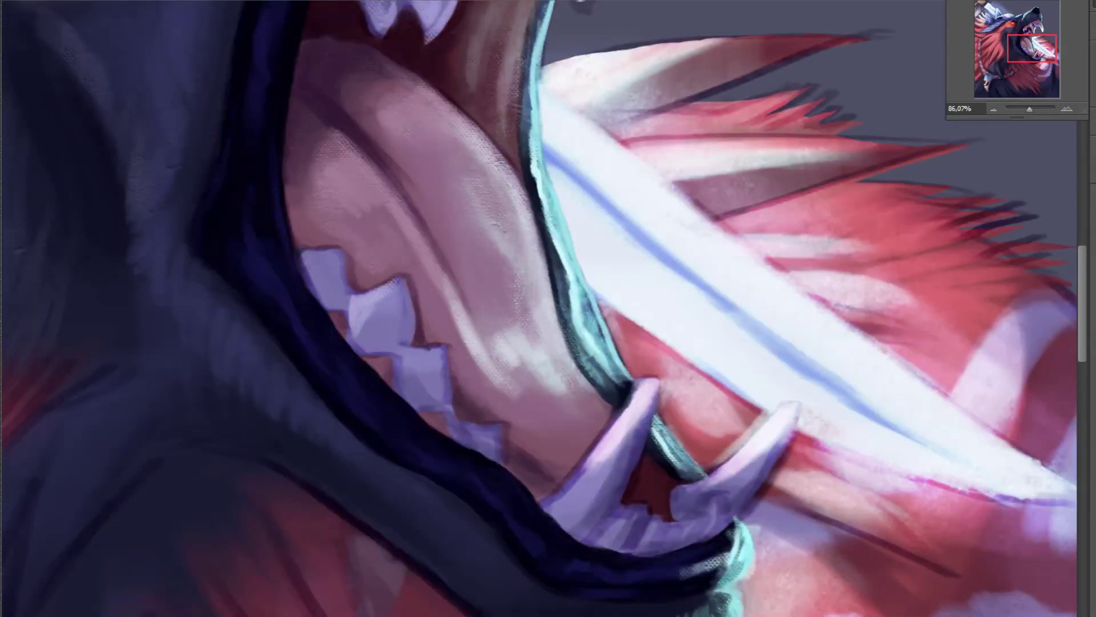
pyautogui.moveTo(304, 252); pyautogui.dragTo(334, 285)
pyautogui.moveTo(442, 348); pyautogui.dragTo(399, 377)
pyautogui.moveTo(503, 426); pyautogui.dragTo(462, 437)
pyautogui.moveTo(589, 471); pyautogui.dragTo(550, 510)
# Paint ridges on the lower fangs and small front teeth and add shaded facets to the lower back teeth
pyautogui.moveTo(654, 402); pyautogui.dragTo(607, 513)
pyautogui.moveTo(636, 456); pyautogui.dragTo(589, 534)
pyautogui.moveTo(765, 468); pyautogui.dragTo(691, 536)
pyautogui.moveTo(780, 451); pyautogui.dragTo(691, 508)
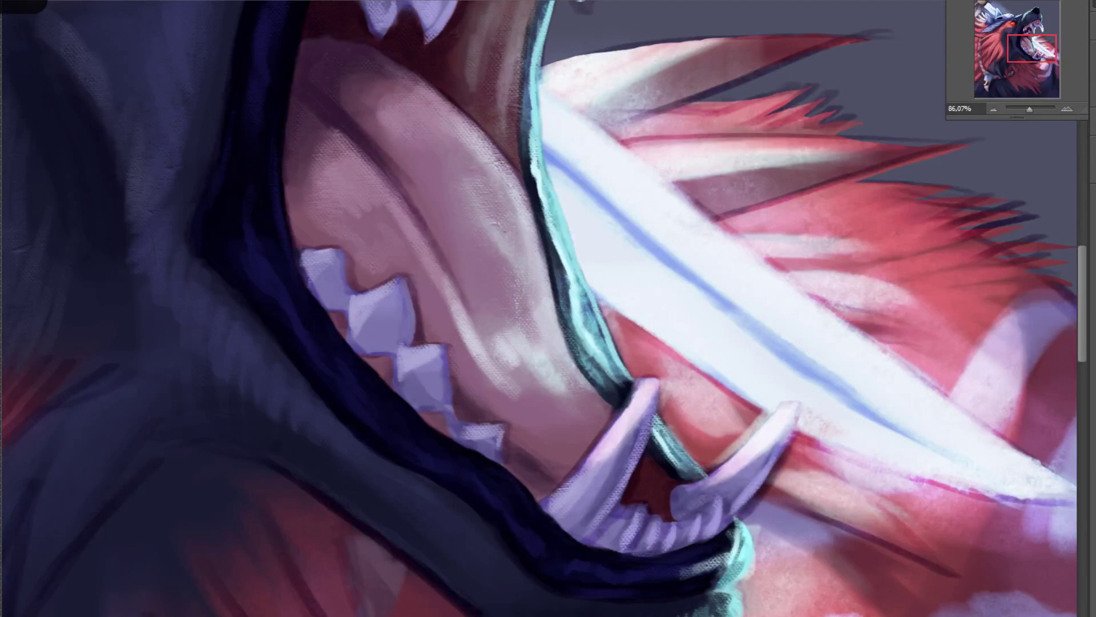
pyautogui.moveTo(607, 535); pyautogui.dragTo(632, 506)
pyautogui.moveTo(744, 475); pyautogui.dragTo(690, 499)
pyautogui.moveTo(442, 361); pyautogui.dragTo(431, 403)
pyautogui.moveTo(405, 288); pyautogui.dragTo(396, 345)
pyautogui.moveTo(338, 267); pyautogui.dragTo(339, 305)
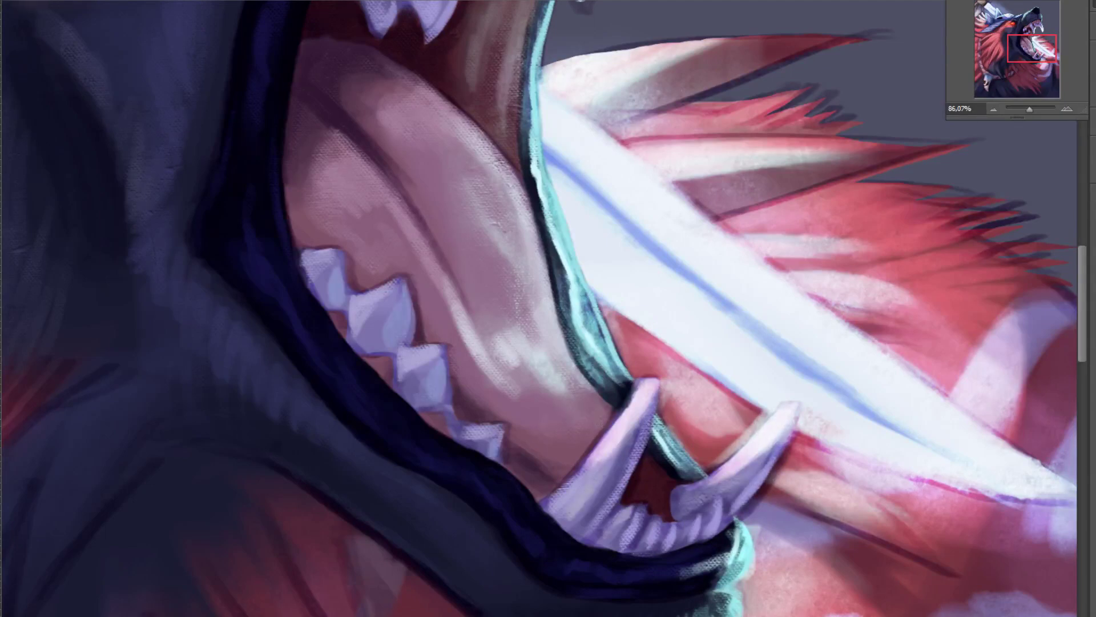
# Add fur strokes to the lilac patch below the eye and refine the mask's long striped flap
pyautogui.moveTo(1029, 109); pyautogui.dragTo(1027, 109)
pyautogui.moveTo(479, 220); pyautogui.dragTo(491, 165)
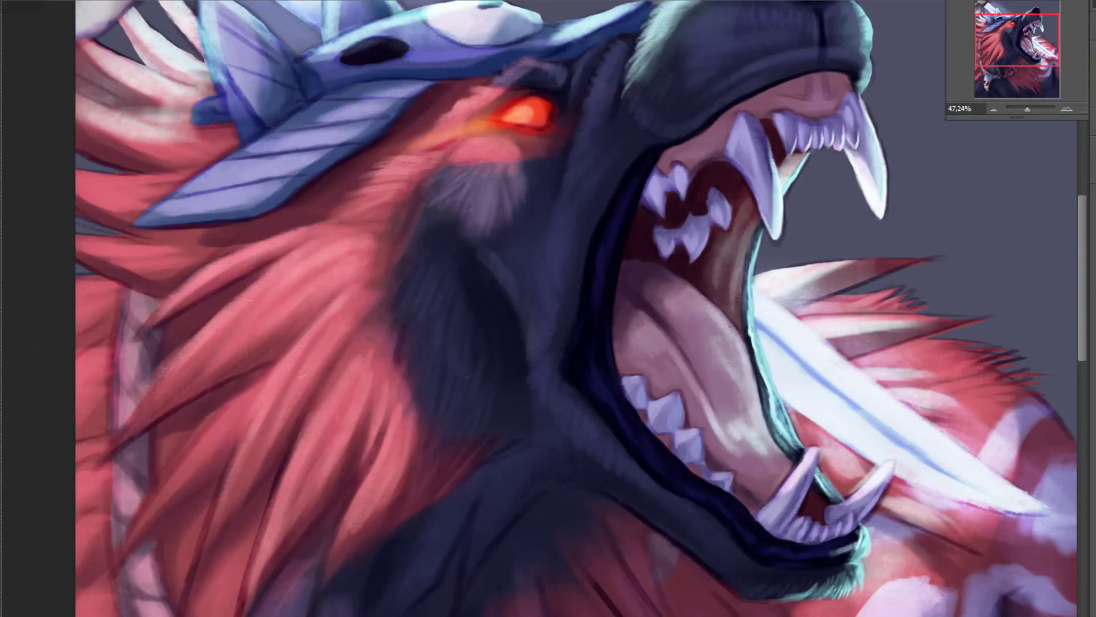
pyautogui.moveTo(142, 220)
pyautogui.mouseDown()
pyautogui.moveTo(268, 183)
pyautogui.moveTo(328, 134)
pyautogui.mouseUp()
pyautogui.moveTo(232, 154); pyautogui.dragTo(414, 86)
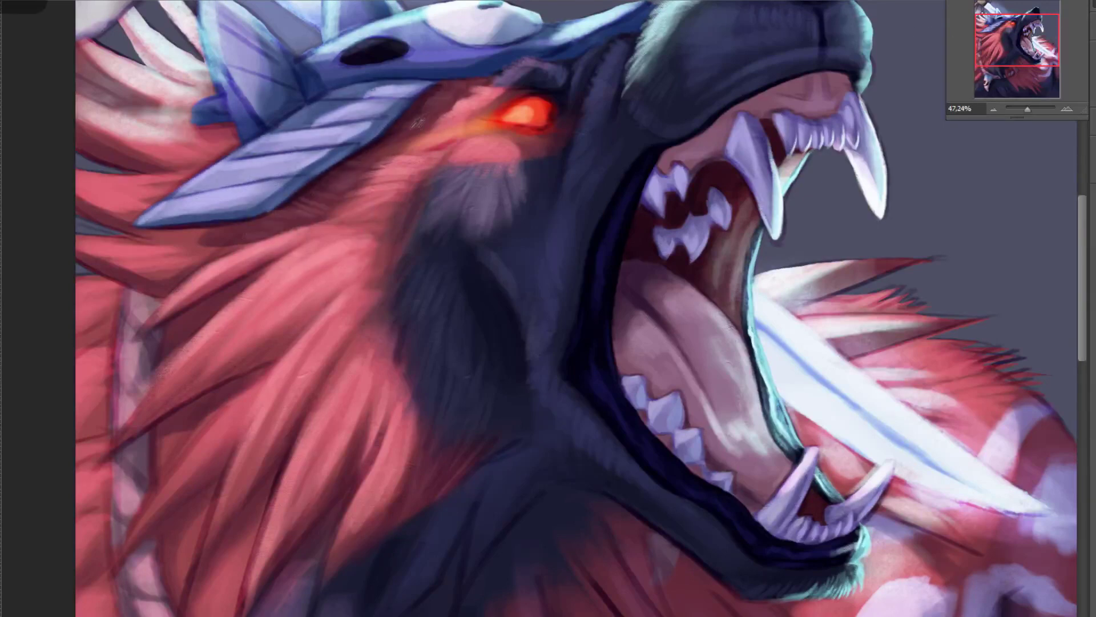
# Paint fine strands through the red fur from beside the eye down across the cheek tufts
pyautogui.moveTo(496, 88); pyautogui.dragTo(432, 129)
pyautogui.moveTo(408, 190); pyautogui.dragTo(361, 225)
pyautogui.moveTo(382, 260); pyautogui.dragTo(325, 311)
pyautogui.moveTo(352, 360); pyautogui.dragTo(342, 428)
pyautogui.moveTo(245, 291); pyautogui.dragTo(177, 349)
pyautogui.moveTo(292, 345); pyautogui.dragTo(185, 402)
pyautogui.moveTo(231, 406); pyautogui.dragTo(149, 495)
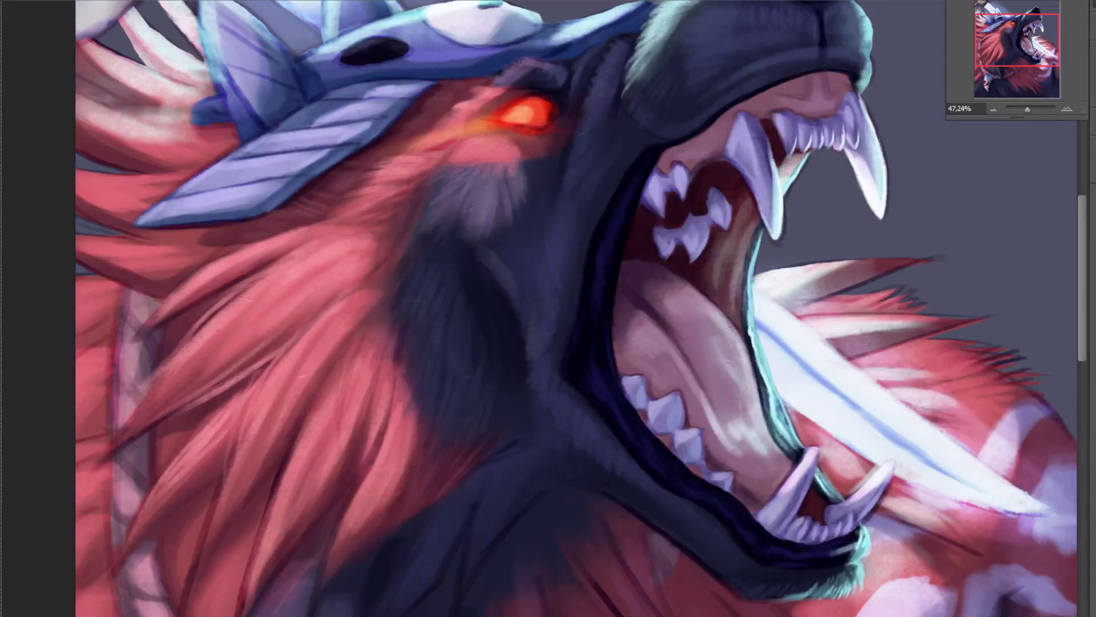
pyautogui.moveTo(311, 394); pyautogui.dragTo(274, 502)
pyautogui.moveTo(369, 465); pyautogui.dragTo(323, 597)
# Paint fur strands through the red and white mane behind and beneath the mask's flap
pyautogui.moveTo(271, 240)
pyautogui.mouseDown()
pyautogui.moveTo(163, 308)
pyautogui.moveTo(180, 280)
pyautogui.moveTo(80, 239)
pyautogui.mouseUp()
pyautogui.moveTo(194, 272); pyautogui.dragTo(86, 239)
pyautogui.moveTo(140, 215); pyautogui.dragTo(80, 185)
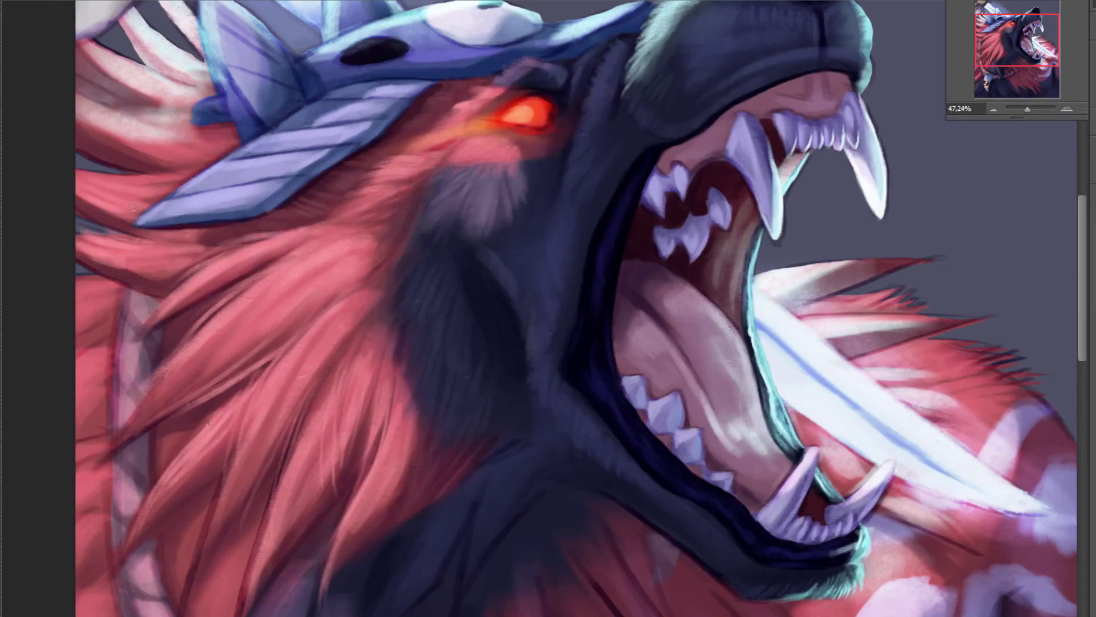
pyautogui.moveTo(181, 200); pyautogui.dragTo(93, 165)
pyautogui.moveTo(199, 166); pyautogui.dragTo(122, 144)
pyautogui.moveTo(232, 148)
pyautogui.mouseDown()
pyautogui.moveTo(160, 142)
pyautogui.moveTo(204, 117)
pyautogui.mouseUp()
pyautogui.moveTo(231, 144); pyautogui.dragTo(172, 194)
pyautogui.moveTo(190, 154); pyautogui.dragTo(92, 172)
pyautogui.moveTo(170, 175); pyautogui.dragTo(87, 130)
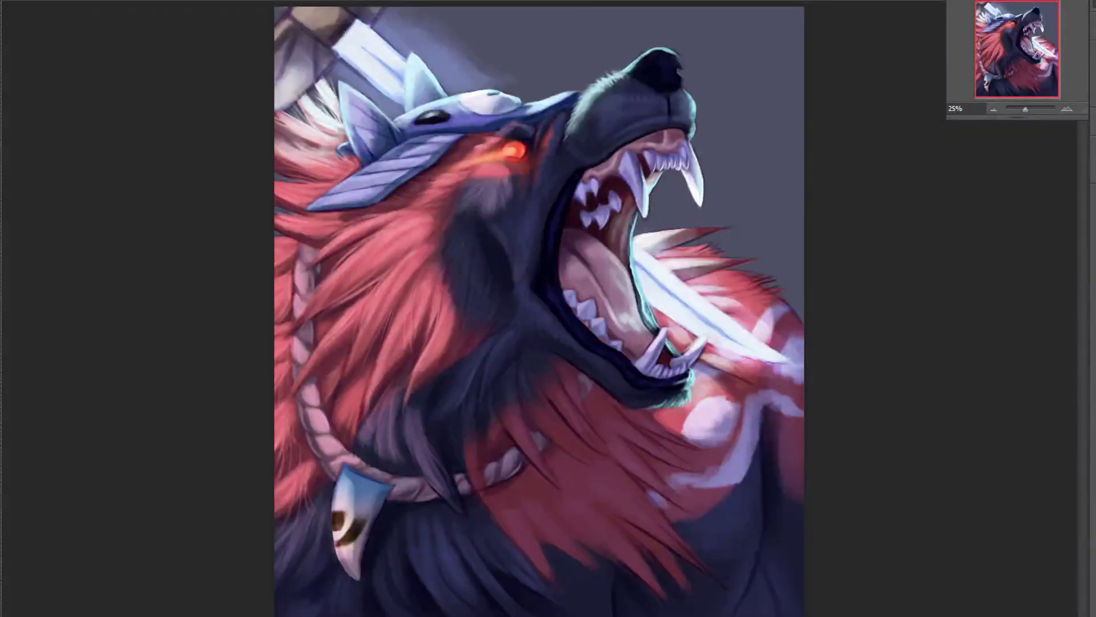
# Refine the outer edges and tip of the tooth pendant hanging from the rope collar
pyautogui.scroll(3, 539, 308)
pyautogui.moveTo(399, 486); pyautogui.dragTo(485, 274)
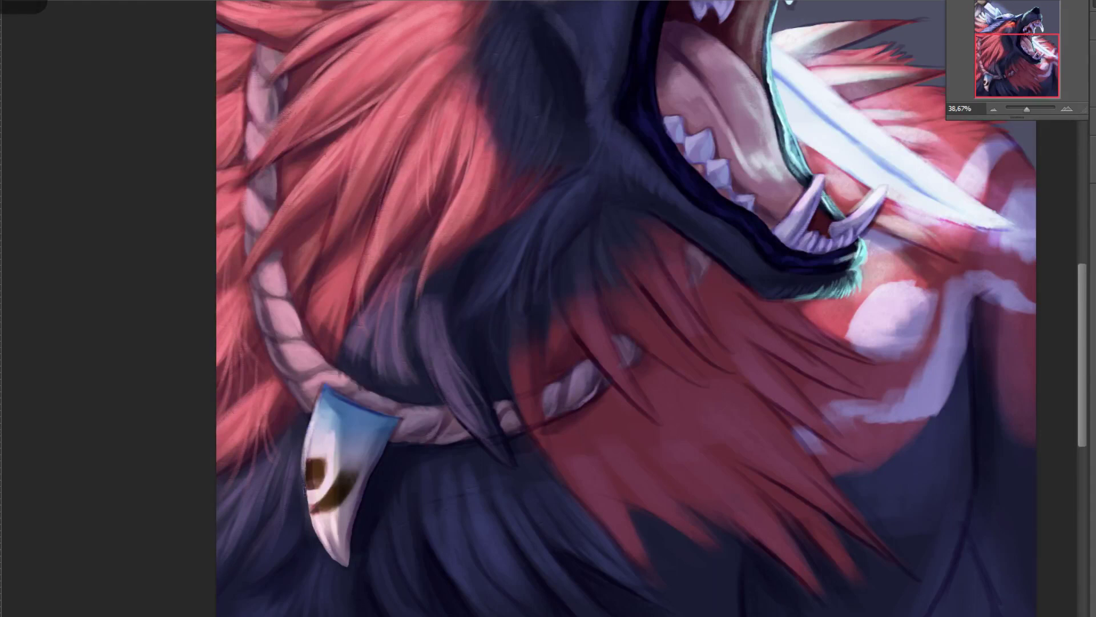
pyautogui.moveTo(305, 490); pyautogui.dragTo(345, 567)
pyautogui.moveTo(395, 424); pyautogui.dragTo(350, 549)
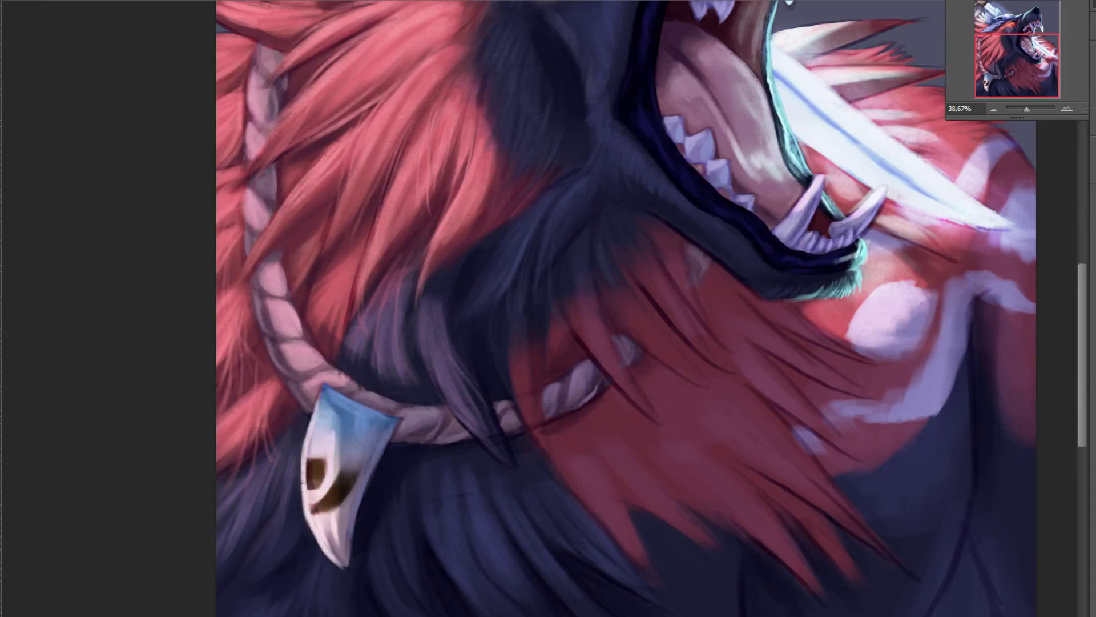
# Sample the pendant's colours and repaint its brown markings and pale surface
pyautogui.moveTo(354, 465); pyautogui.dragTo(348, 497)
pyautogui.keyDown('alt'); pyautogui.click(318, 472); pyautogui.keyUp('alt')
pyautogui.moveTo(316, 463)
pyautogui.mouseDown()
pyautogui.moveTo(315, 487)
pyautogui.moveTo(334, 480)
pyautogui.mouseUp()
pyautogui.keyDown('alt'); pyautogui.click(331, 481); pyautogui.keyUp('alt')
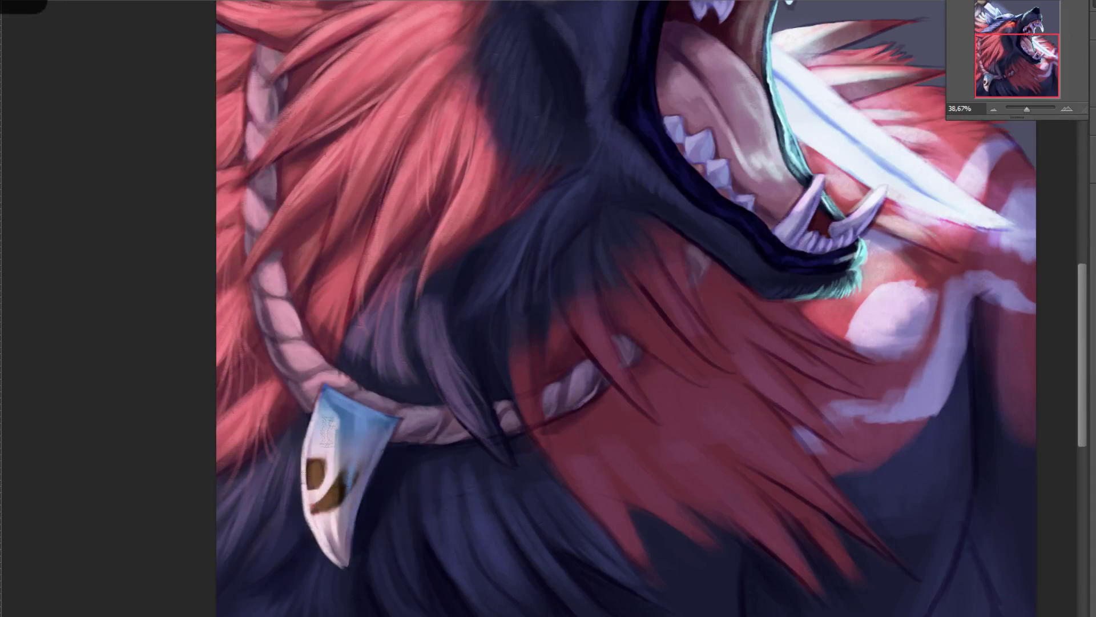
pyautogui.moveTo(331, 420); pyautogui.dragTo(331, 509)
pyautogui.moveTo(346, 473); pyautogui.dragTo(339, 501)
# Paint fine strands in the red neck fur overlapping the rope collar and beneath the lower jaw
pyautogui.keyDown('alt'); pyautogui.click(406, 516); pyautogui.keyUp('alt')
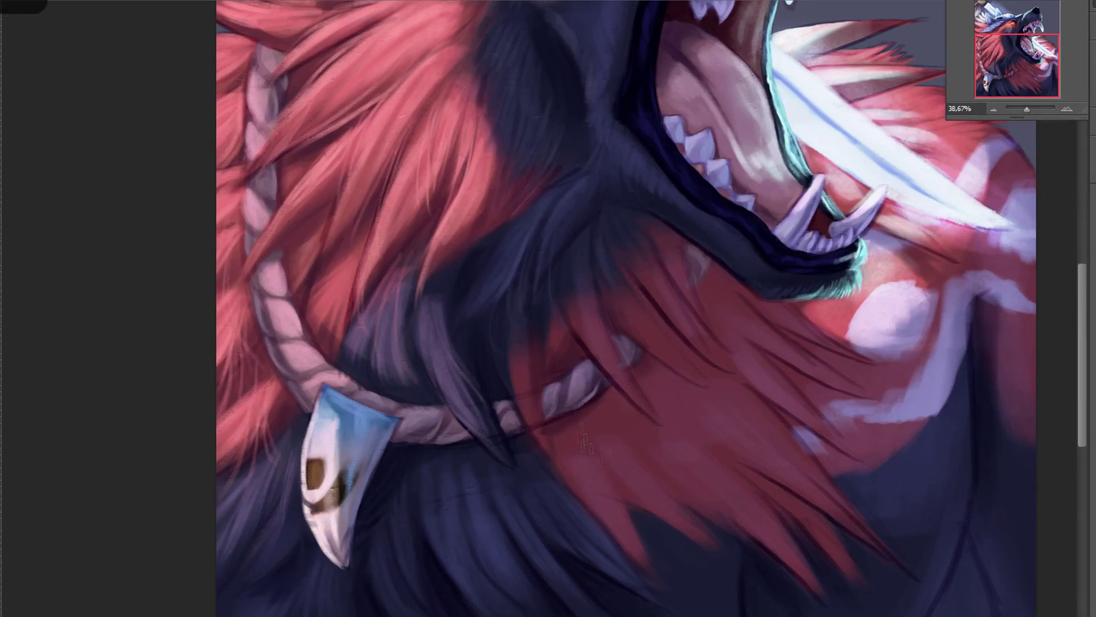
pyautogui.moveTo(525, 347); pyautogui.dragTo(542, 435)
pyautogui.moveTo(572, 303)
pyautogui.mouseDown()
pyautogui.moveTo(614, 389)
pyautogui.moveTo(633, 394)
pyautogui.mouseUp()
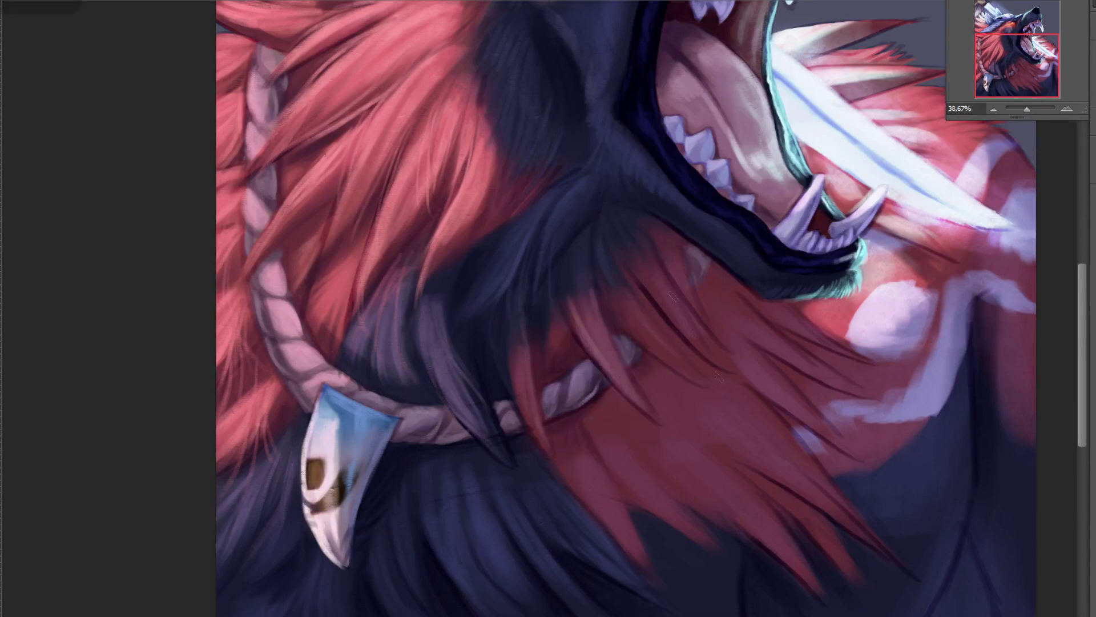
pyautogui.moveTo(662, 274); pyautogui.dragTo(725, 361)
pyautogui.keyDown('alt'); pyautogui.rightClick(682, 278); pyautogui.keyUp('alt')
pyautogui.moveTo(675, 245)
pyautogui.mouseDown()
pyautogui.moveTo(702, 312)
pyautogui.moveTo(700, 358)
pyautogui.mouseUp()
pyautogui.moveTo(699, 320); pyautogui.dragTo(721, 346)
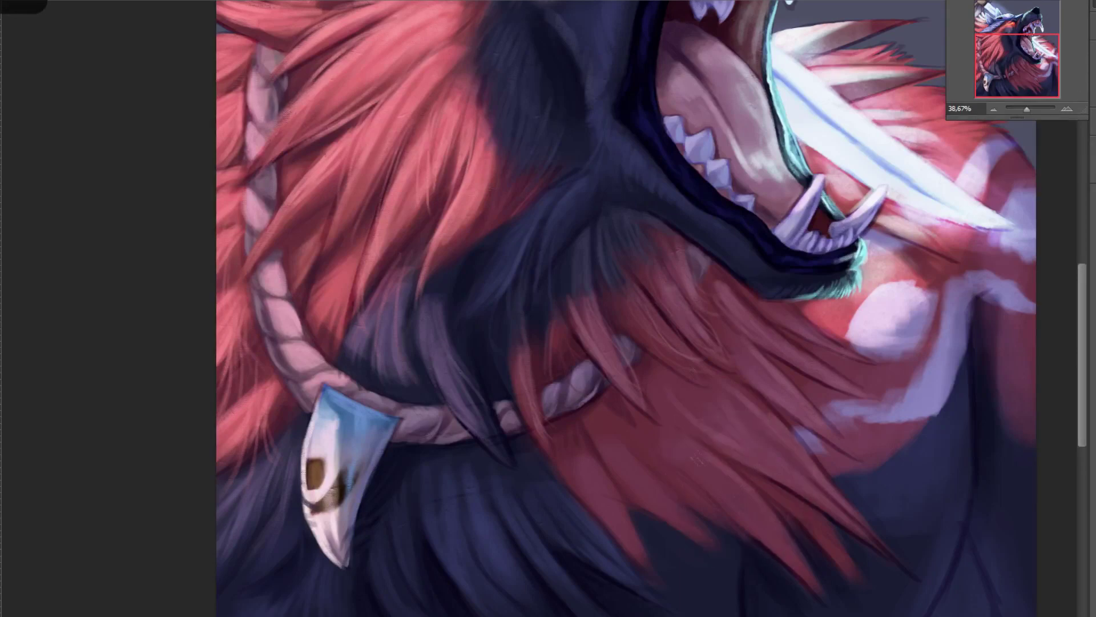
# Resize the brush and add thin strands to the red chest fur's tips and the dark fur beneath the collar
pyautogui.moveTo(737, 517); pyautogui.dragTo(754, 547)
pyautogui.moveTo(791, 522); pyautogui.dragTo(816, 570)
pyautogui.keyDown('alt'); pyautogui.rightClick(798, 505); pyautogui.keyUp('alt')
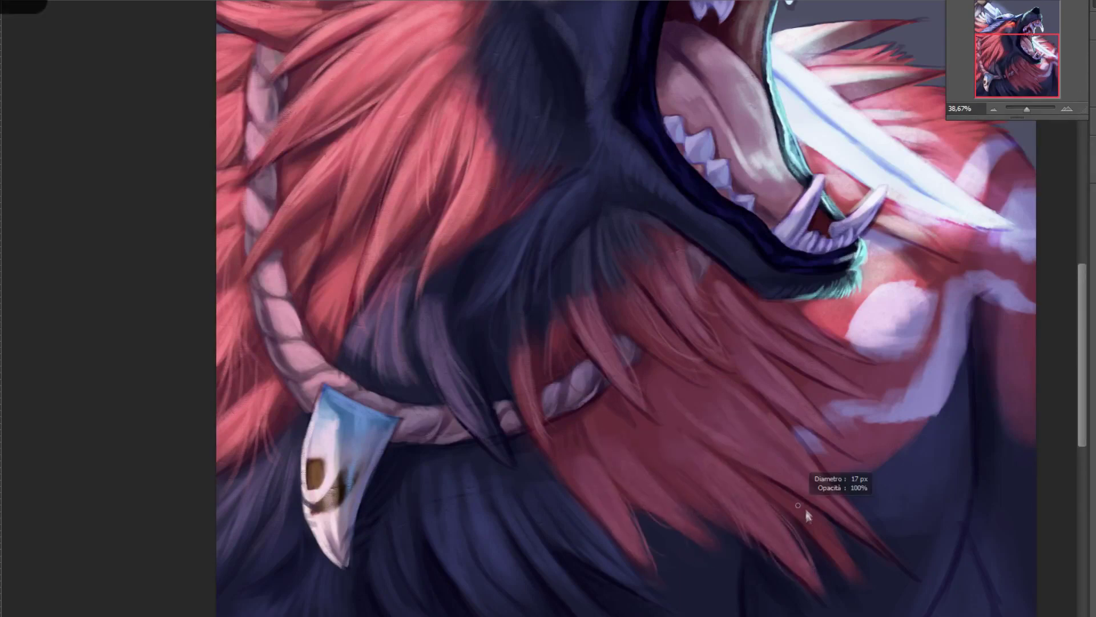
pyautogui.keyDown('alt'); pyautogui.rightClick(743, 440); pyautogui.keyUp('alt')
pyautogui.moveTo(720, 415); pyautogui.dragTo(745, 450)
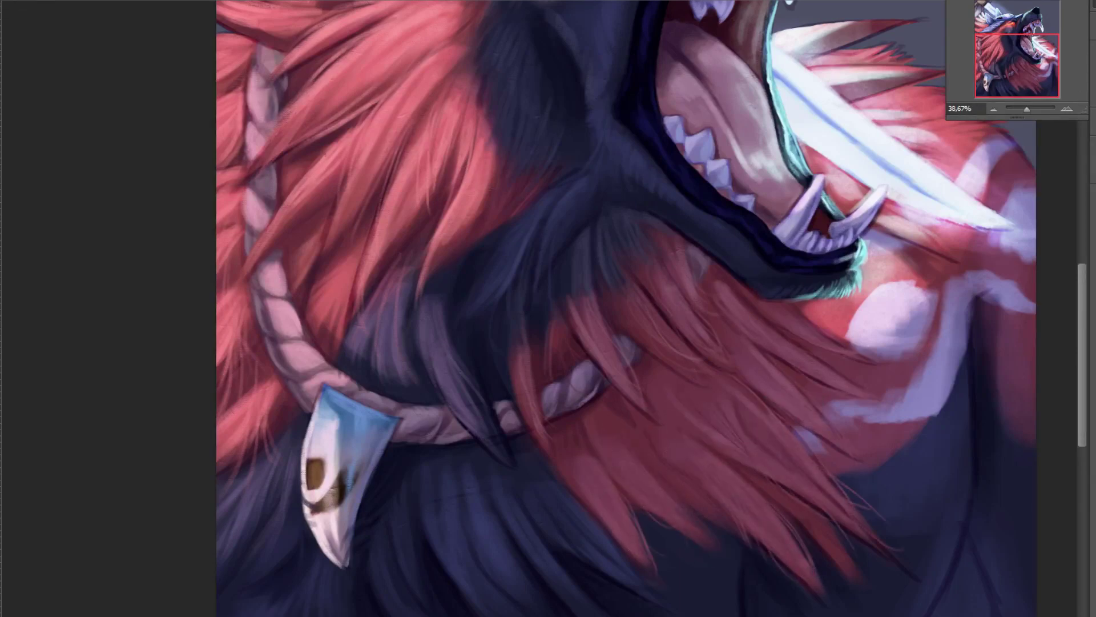
pyautogui.scroll(-3, 709, 478)
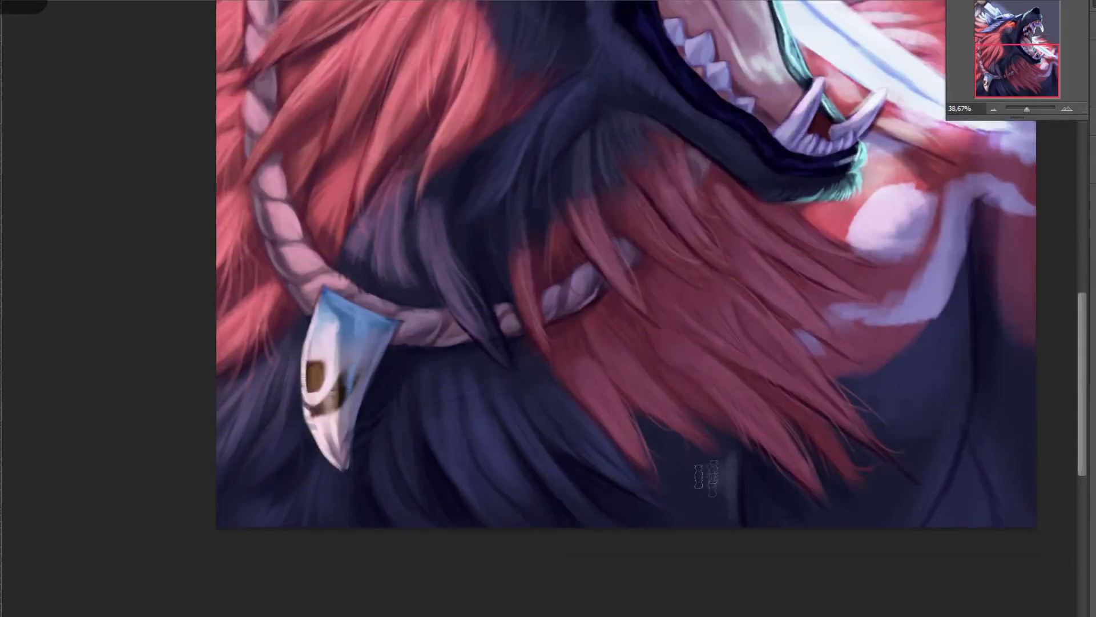
pyautogui.keyDown('alt'); pyautogui.rightClick(431, 406); pyautogui.keyUp('alt')
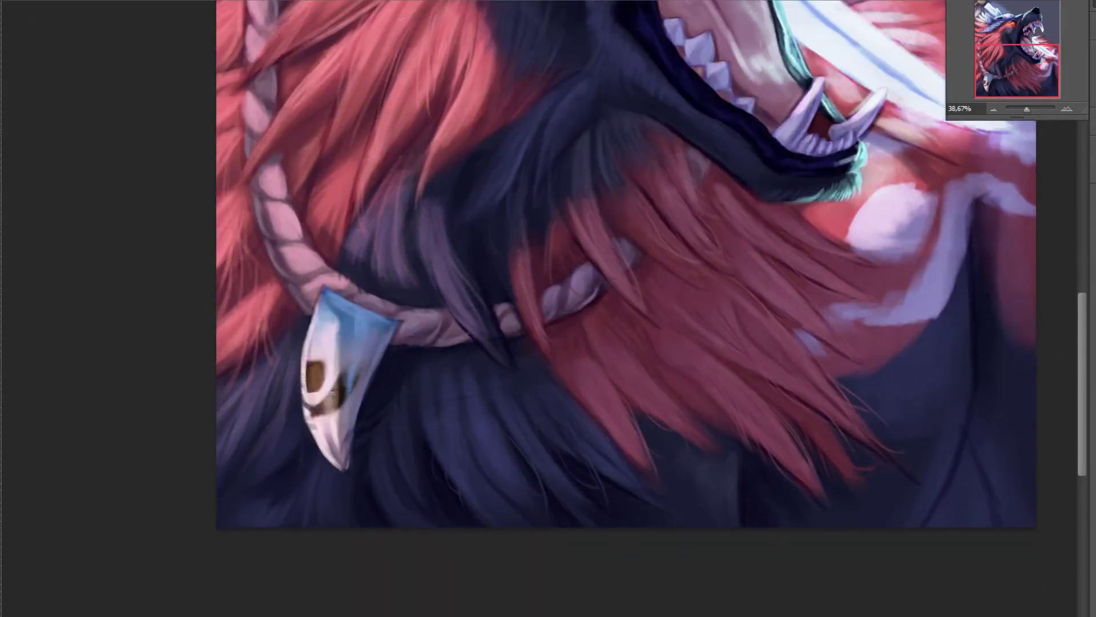
# Pick the Gradient tool and a new colour, enlarge the brush and cover the grey background in blue-violet
pyautogui.scroll(-5, 916, 383)
pyautogui.rightClick(2, 200)
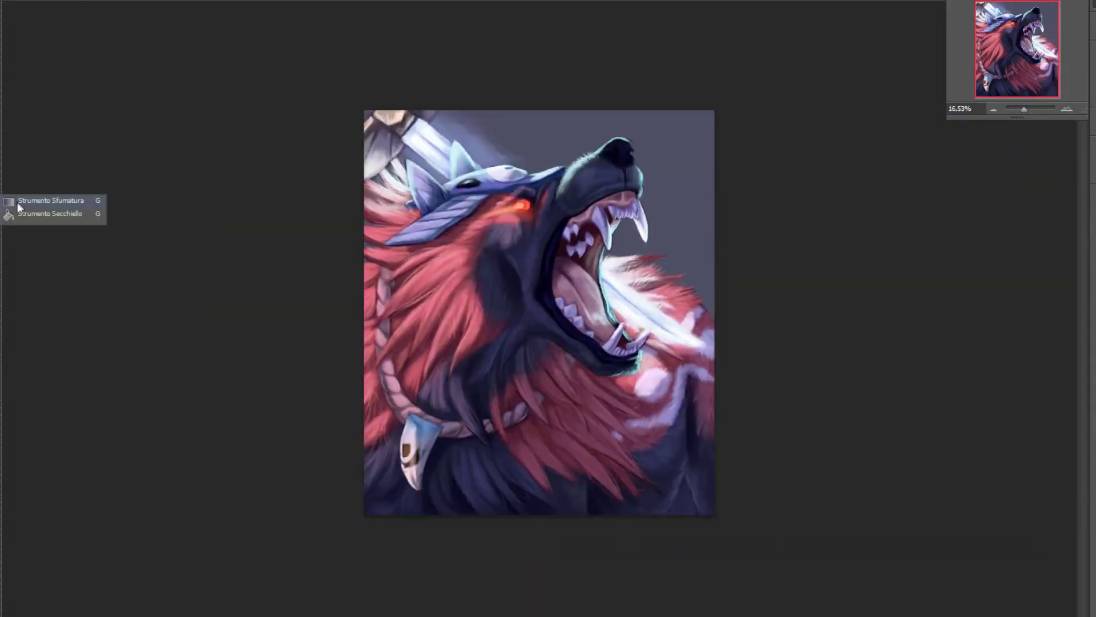
pyautogui.click(18, 203)
pyautogui.click(1094, 76)
pyautogui.click(1045, 421)
pyautogui.keyDown('alt'); pyautogui.rightClick(622, 247); pyautogui.keyUp('alt')
pyautogui.moveTo(622, 247); pyautogui.dragTo(731, 253)
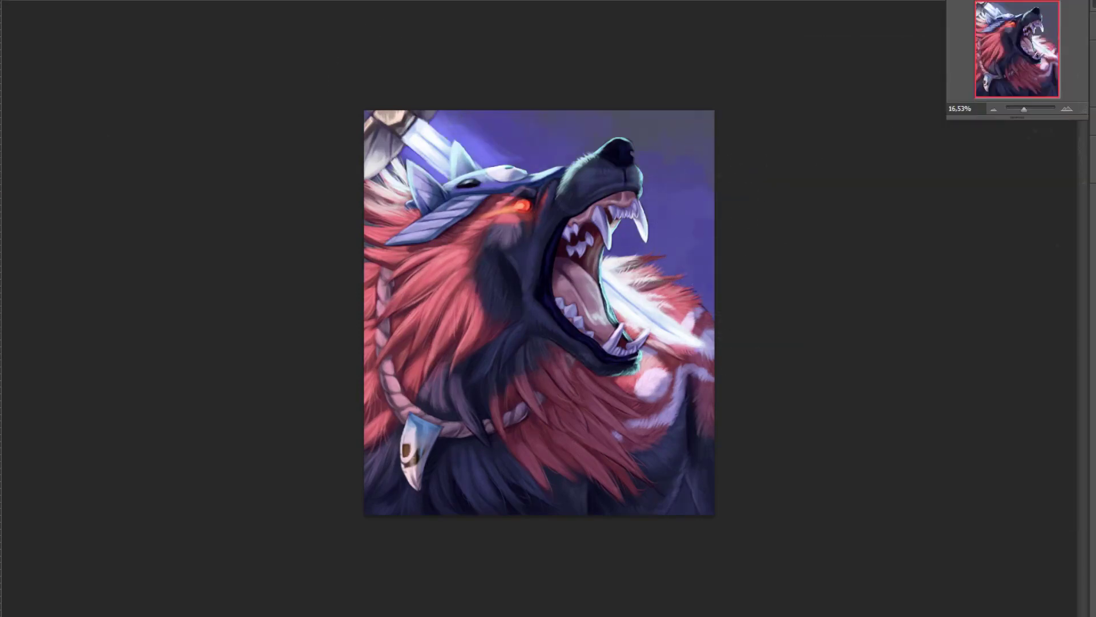
# Brush lighter violet cloud texture into the background behind the mask and in front of the open mouth
pyautogui.moveTo(591, 140); pyautogui.dragTo(491, 163)
pyautogui.moveTo(646, 246); pyautogui.dragTo(706, 285)
pyautogui.moveTo(536, 151); pyautogui.dragTo(446, 126)
pyautogui.moveTo(662, 214); pyautogui.dragTo(711, 208)
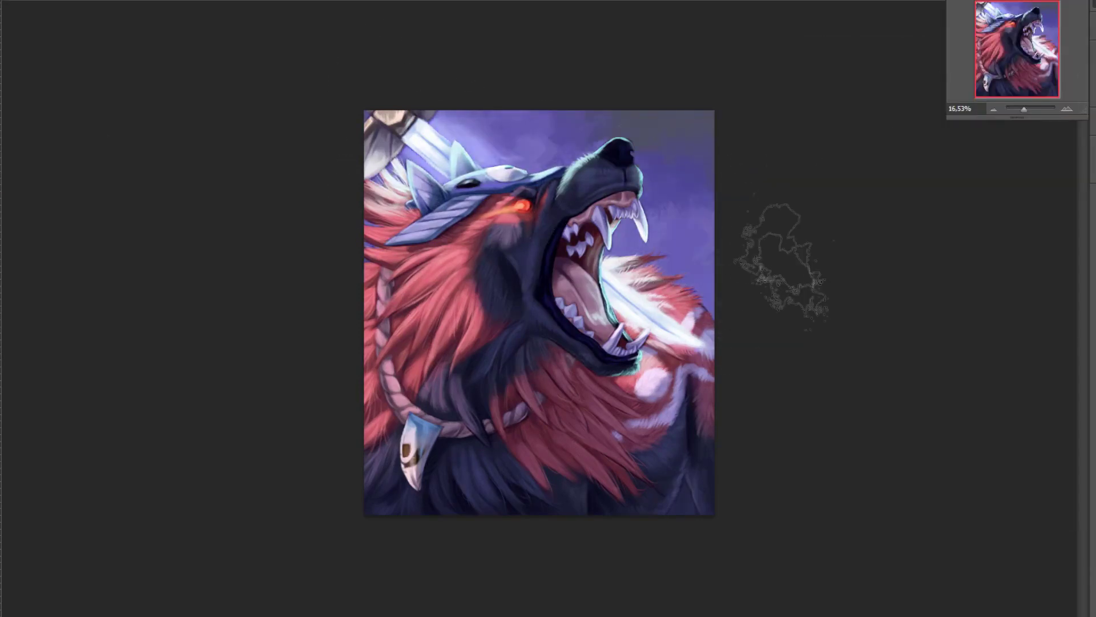
# Darken the background above and in front of the nose with textured navy strokes
pyautogui.click(2, 408)
pyautogui.moveTo(634, 123); pyautogui.dragTo(706, 171)
# Brush pale, textured mist over the creature's shoulder, lower chest fur and back
pyautogui.click(871, 294)
pyautogui.click(1090, 147)
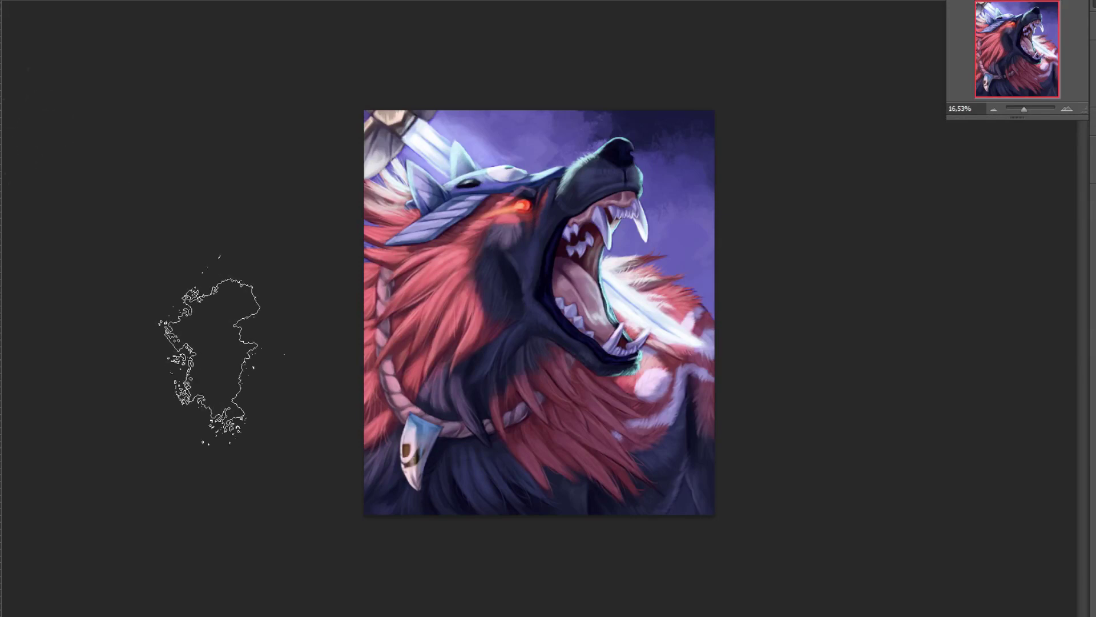
pyautogui.moveTo(645, 320); pyautogui.dragTo(700, 399)
pyautogui.moveTo(699, 411); pyautogui.dragTo(605, 497)
pyautogui.moveTo(634, 257); pyautogui.dragTo(705, 297)
# Shift the mist to a cooler blue-grey with Hue/Saturation, raising its saturation and slightly increasing its lightness
pyautogui.hotkey('ctrl', 'u')
pyautogui.moveTo(910, 209); pyautogui.dragTo(906, 209)
pyautogui.moveTo(910, 242); pyautogui.dragTo(946, 241)
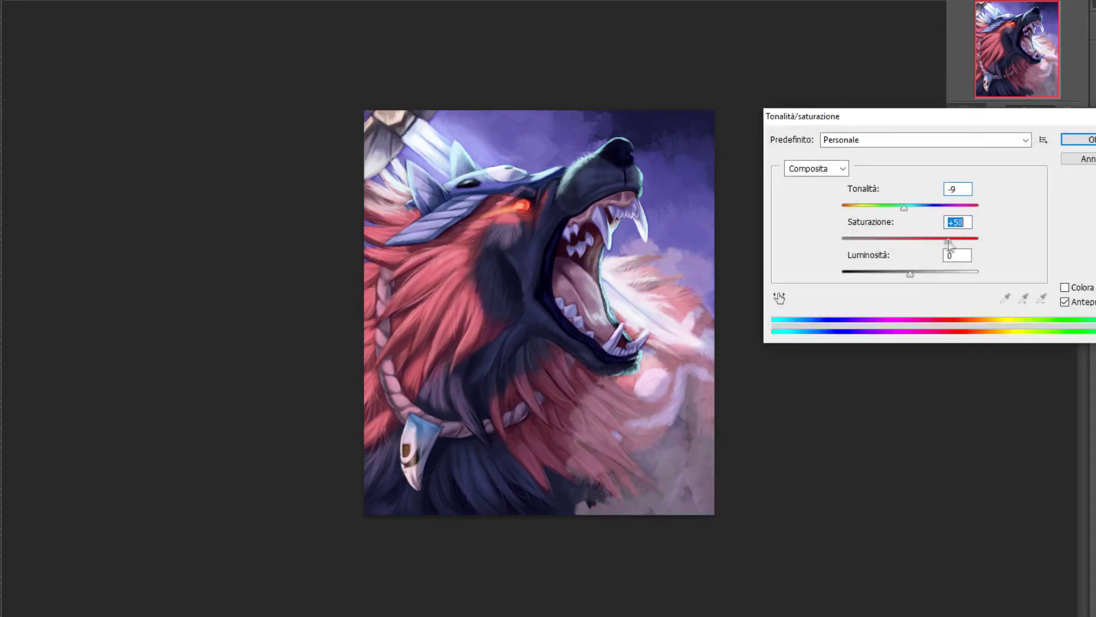
pyautogui.moveTo(906, 208); pyautogui.dragTo(855, 208)
pyautogui.moveTo(911, 274); pyautogui.dragTo(920, 275)
pyautogui.moveTo(856, 208); pyautogui.dragTo(861, 208)
pyautogui.moveTo(945, 242); pyautogui.dragTo(937, 242)
pyautogui.click(1079, 139)
# Soften the mist with a Gaussian Blur of 25.0 pixels radius
pyautogui.click(231, 2)
pyautogui.click(457, 166)
pyautogui.moveTo(900, 353); pyautogui.dragTo(913, 354)
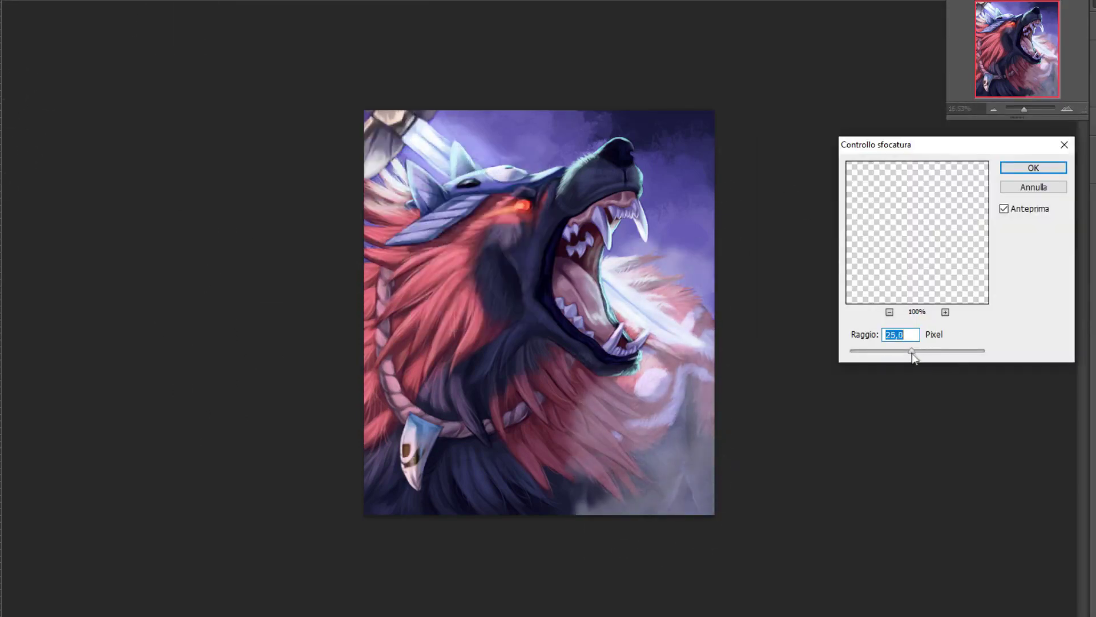
pyautogui.click(1033, 168)
# Clear the mist from the red chest fur, keeping it over the lower back and shoulder of the creature
pyautogui.moveTo(583, 479)
pyautogui.mouseDown()
pyautogui.moveTo(606, 400)
pyautogui.moveTo(631, 482)
pyautogui.mouseUp()
pyautogui.moveTo(645, 257); pyautogui.dragTo(699, 257)
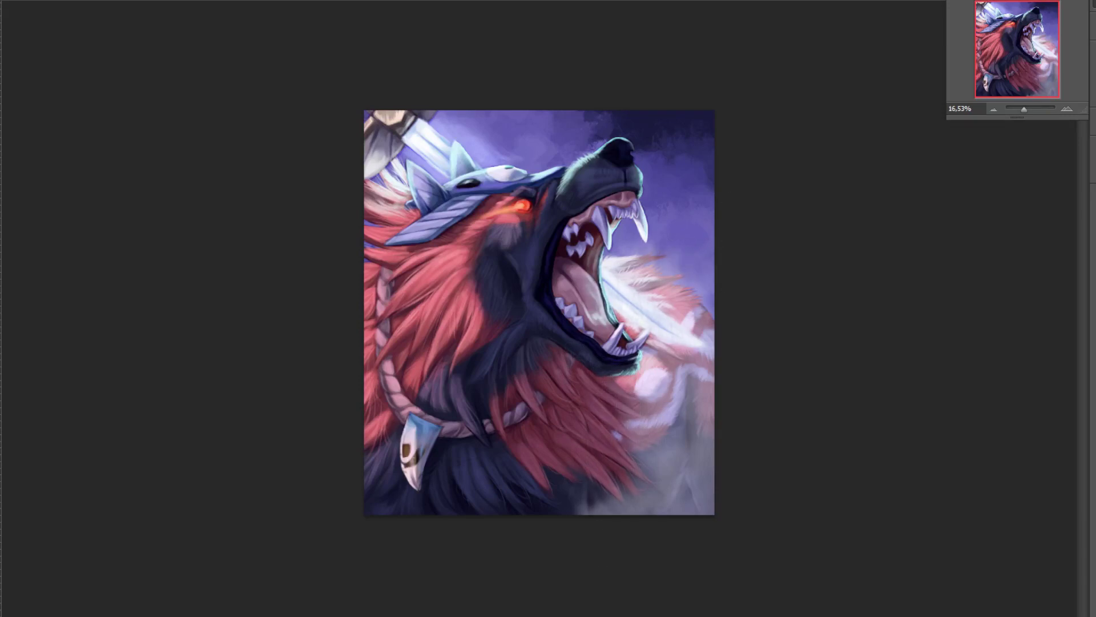
pyautogui.moveTo(639, 297); pyautogui.dragTo(693, 346)
pyautogui.moveTo(699, 400)
pyautogui.mouseDown()
pyautogui.moveTo(633, 503)
pyautogui.moveTo(588, 491)
pyautogui.mouseUp()
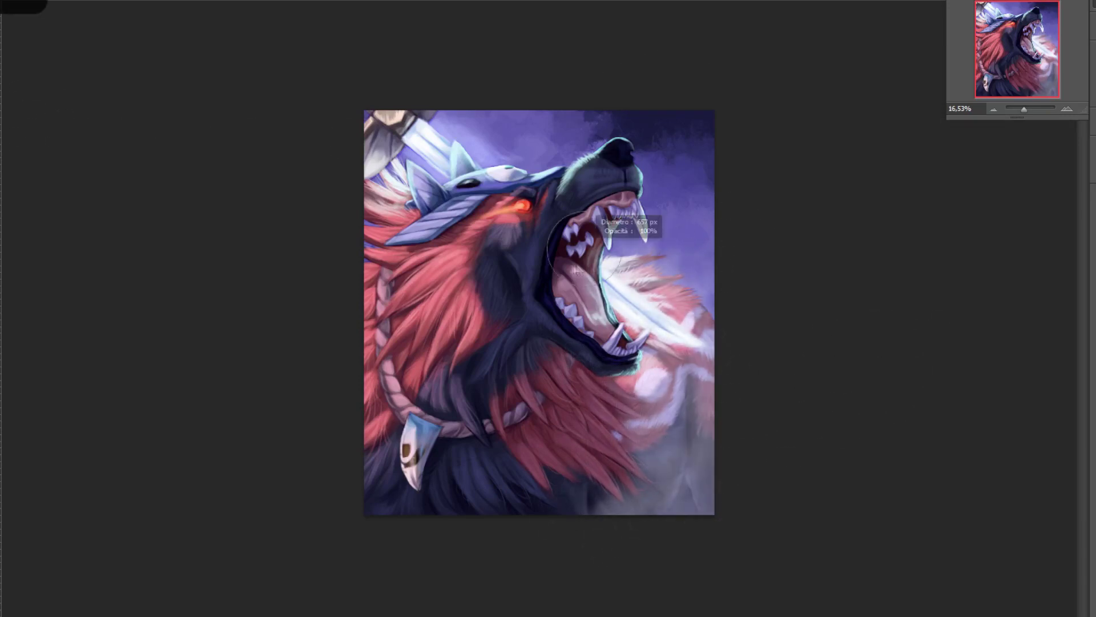
# Enlarge the brush and paint a soft pale-violet haze in front of the open mouth and over the sword blade
pyautogui.moveTo(620, 257); pyautogui.dragTo(680, 248)
pyautogui.moveTo(622, 285); pyautogui.dragTo(685, 332)
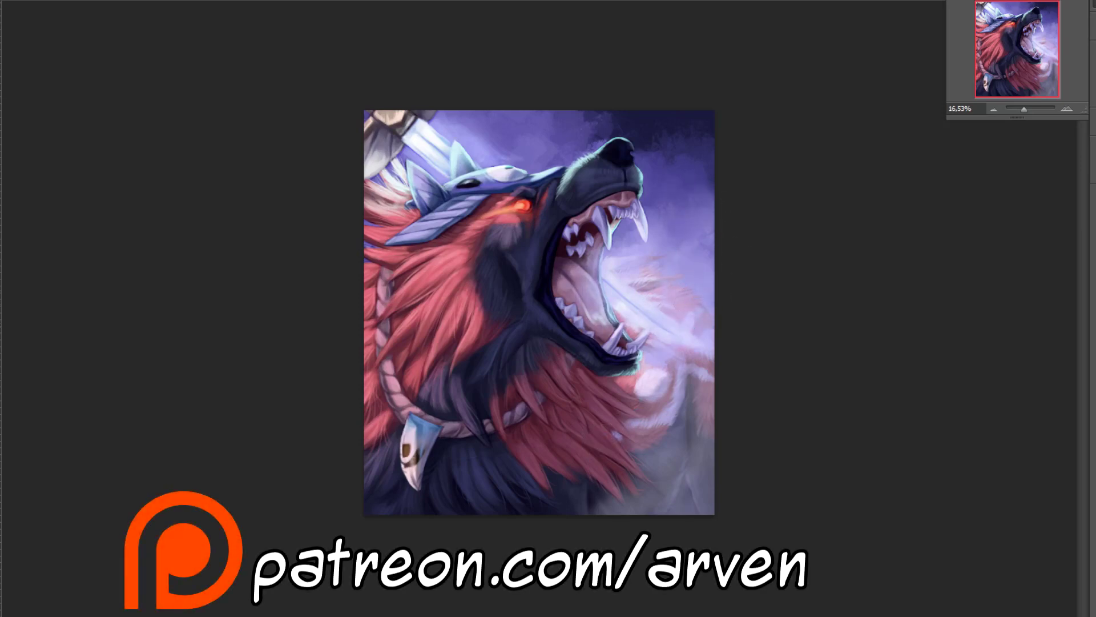
pyautogui.moveTo(614, 280)
pyautogui.mouseDown()
pyautogui.moveTo(694, 340)
pyautogui.moveTo(697, 325)
pyautogui.mouseUp()
# Brighten the sword blade behind the open mouth by raising its lightness
pyautogui.click(342, 47)
pyautogui.moveTo(910, 273); pyautogui.dragTo(952, 273)
pyautogui.press('Return')
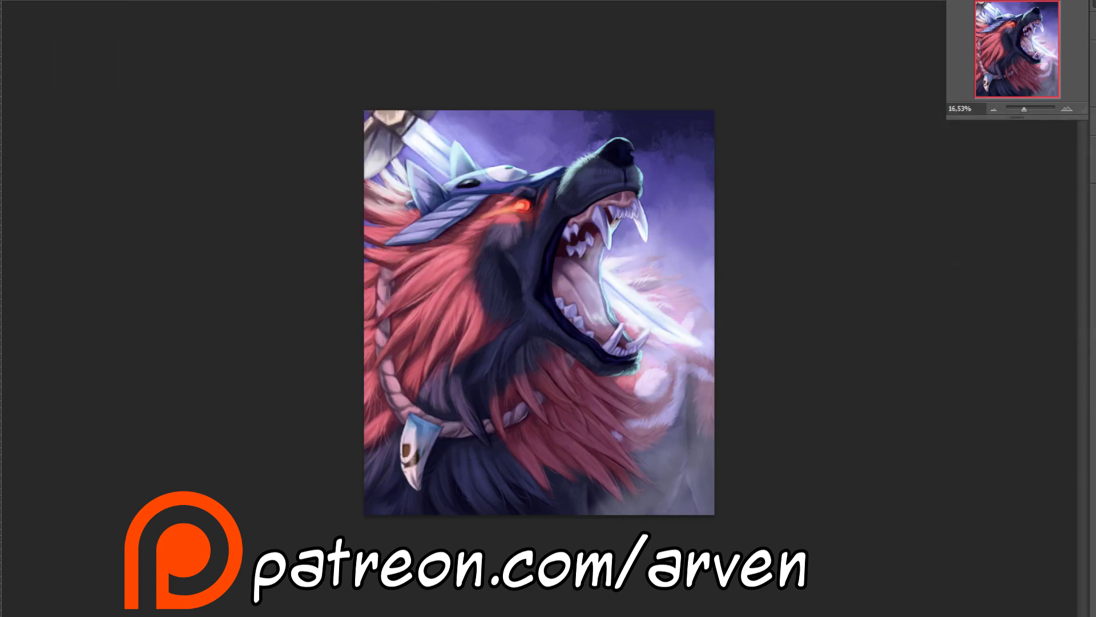
# Paint thin, curved pale-blue whiskers fanning outward from the front of the muzzle beside the nose
pyautogui.scroll(5, 575, 192)
pyautogui.click(40, 3)
pyautogui.click(60, 418)
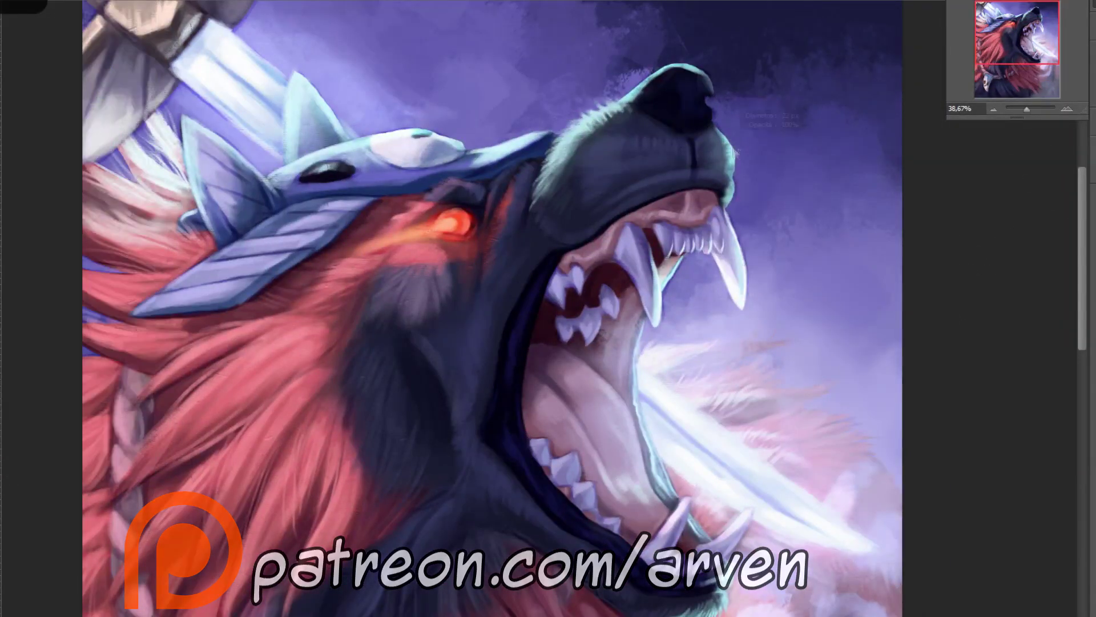
pyautogui.moveTo(733, 142); pyautogui.dragTo(779, 116)
pyautogui.moveTo(735, 197); pyautogui.dragTo(785, 274)
pyautogui.moveTo(734, 171); pyautogui.dragTo(780, 189)
pyautogui.moveTo(722, 123); pyautogui.dragTo(782, 30)
pyautogui.moveTo(736, 154); pyautogui.dragTo(788, 147)
# Add thin pale whiskers sweeping up and back from the furry bridge of the muzzle toward the mask
pyautogui.moveTo(608, 96); pyautogui.dragTo(575, 16)
pyautogui.keyDown('alt'); pyautogui.click(600, 111); pyautogui.keyUp('alt')
pyautogui.moveTo(582, 111); pyautogui.dragTo(504, 86)
pyautogui.moveTo(560, 129); pyautogui.dragTo(486, 126)
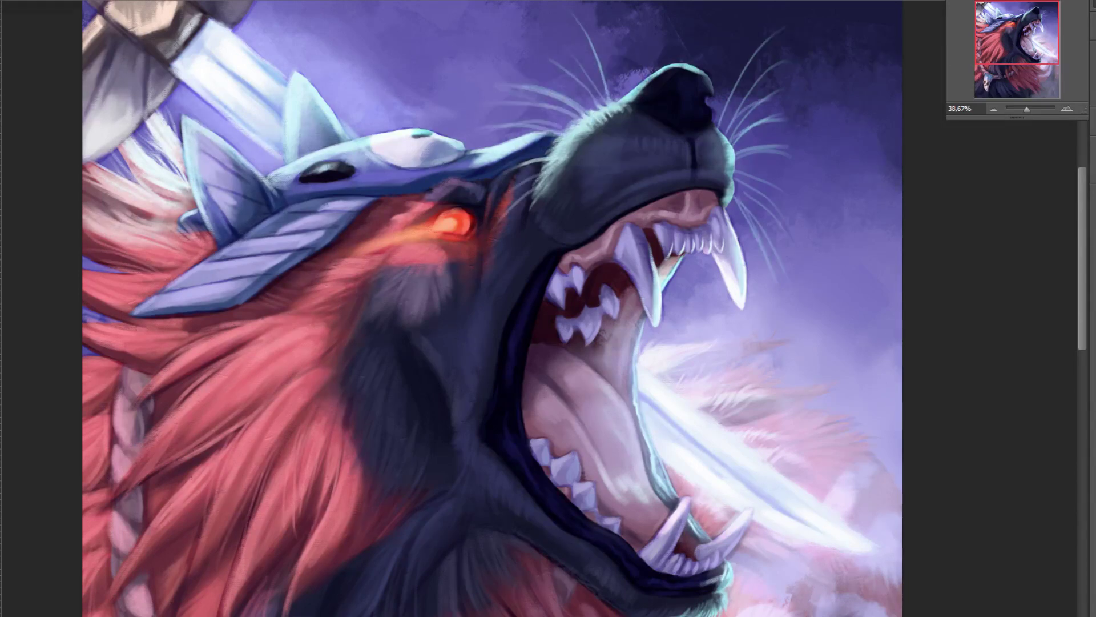
pyautogui.scroll(-6, 725, 249)
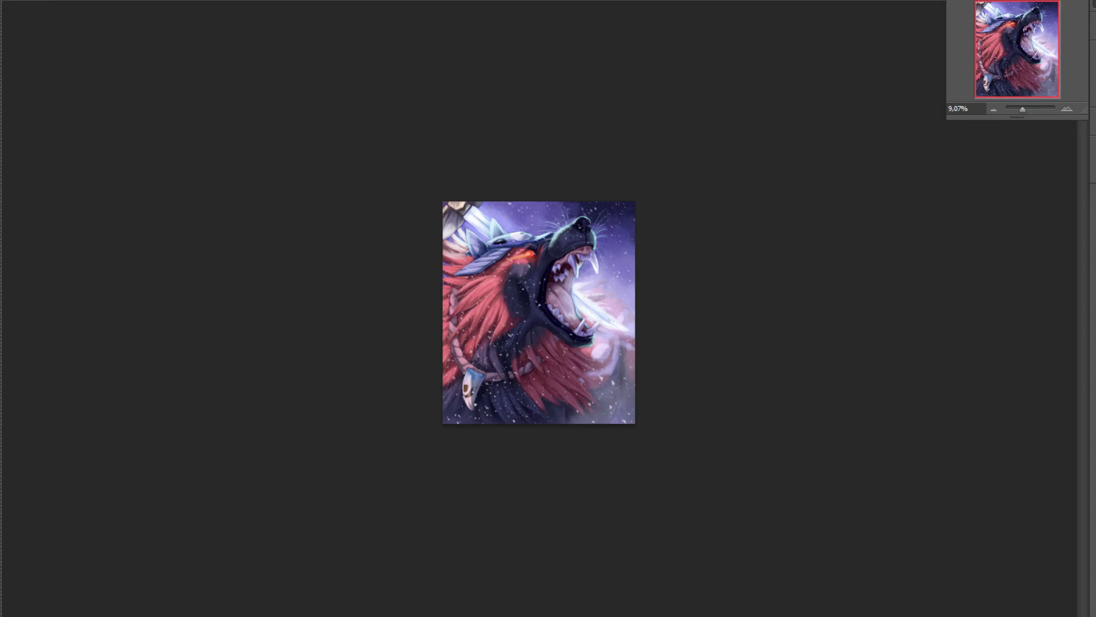
pyautogui.scroll(4, 539, 313)
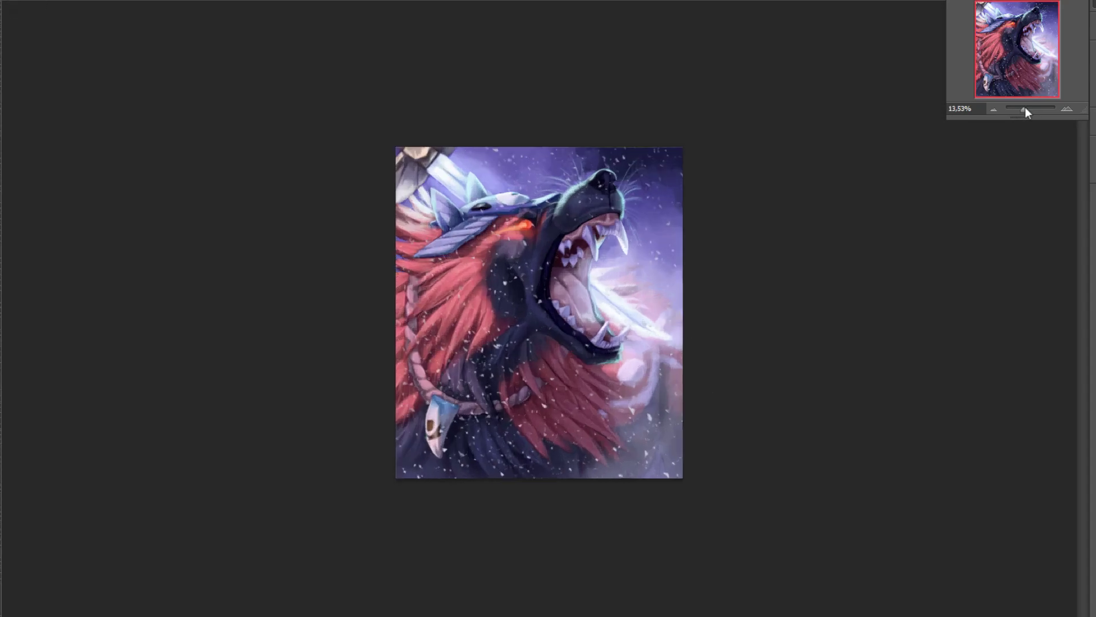